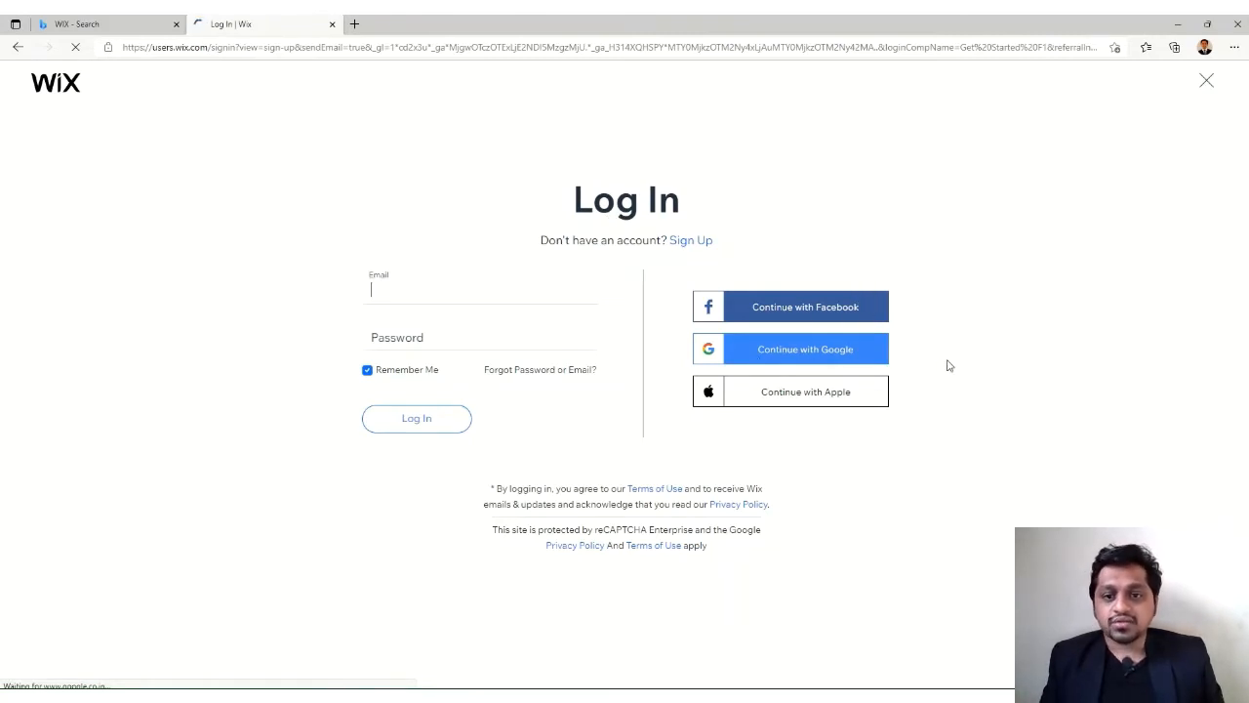
Step: Sign in to Wix using the second Google account in the popup
{"action": "left_click", "coordinate": [815, 356]}
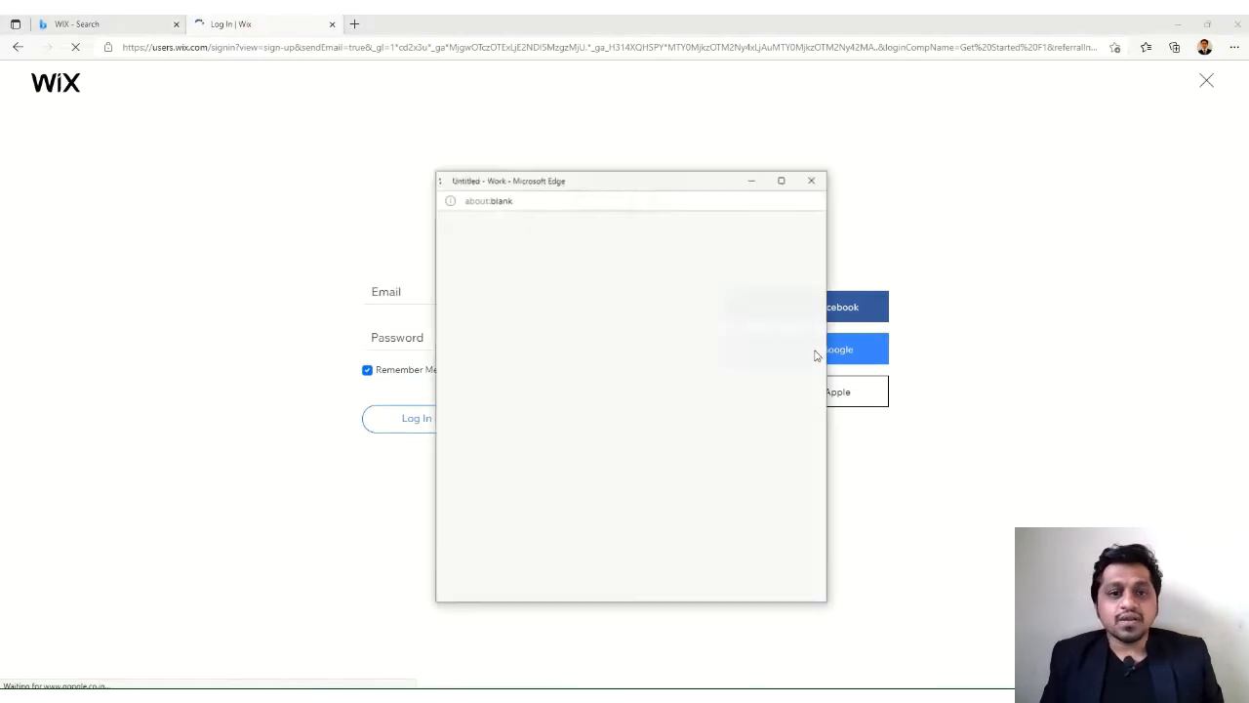
{"action": "left_click", "coordinate": [564, 408]}
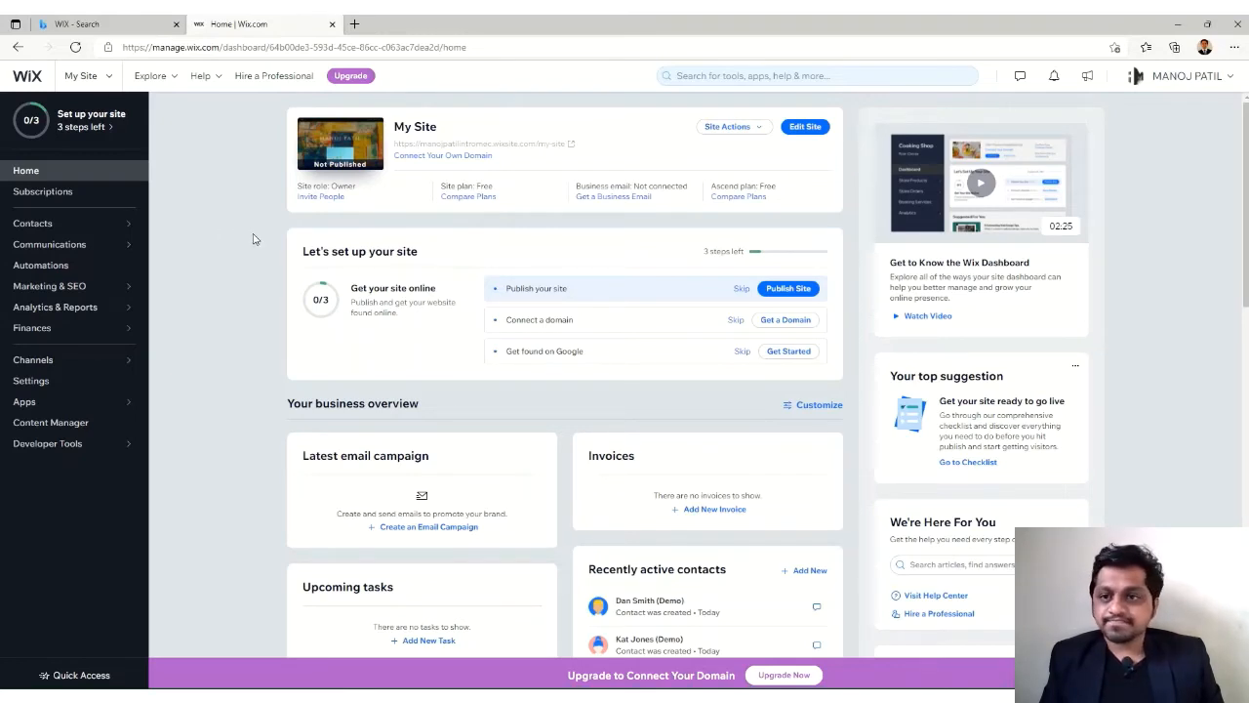
Step: Choose Create a New Site from the account menu at the top right
{"action": "left_click", "coordinate": [1219, 77]}
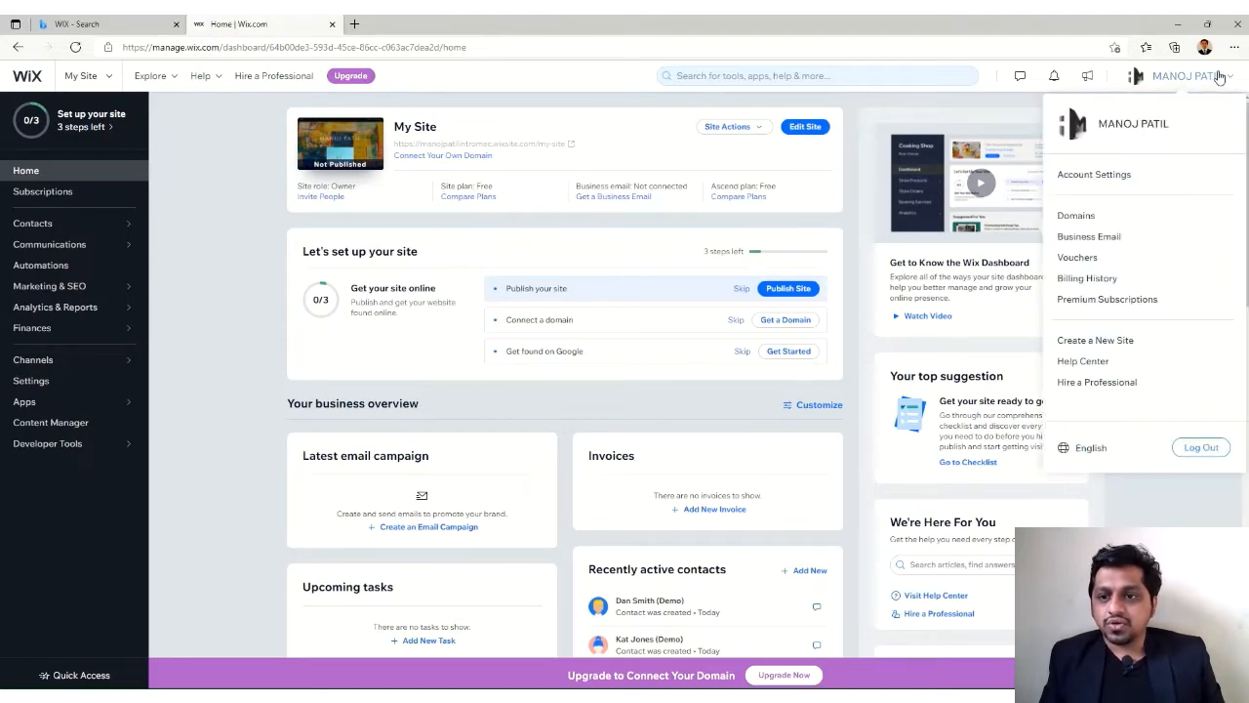
{"action": "left_click", "coordinate": [1095, 340]}
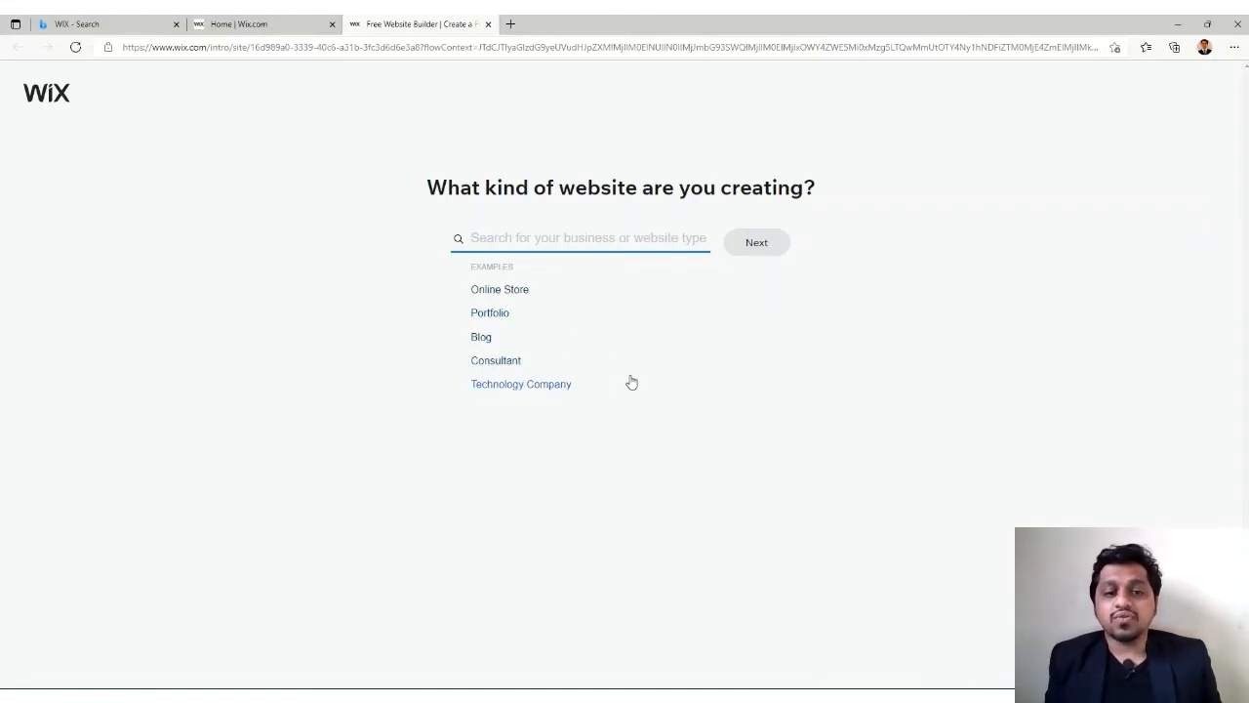
Step: Enter Portfolio as the website type to bring up matching suggestions
{"action": "left_click", "coordinate": [497, 317]}
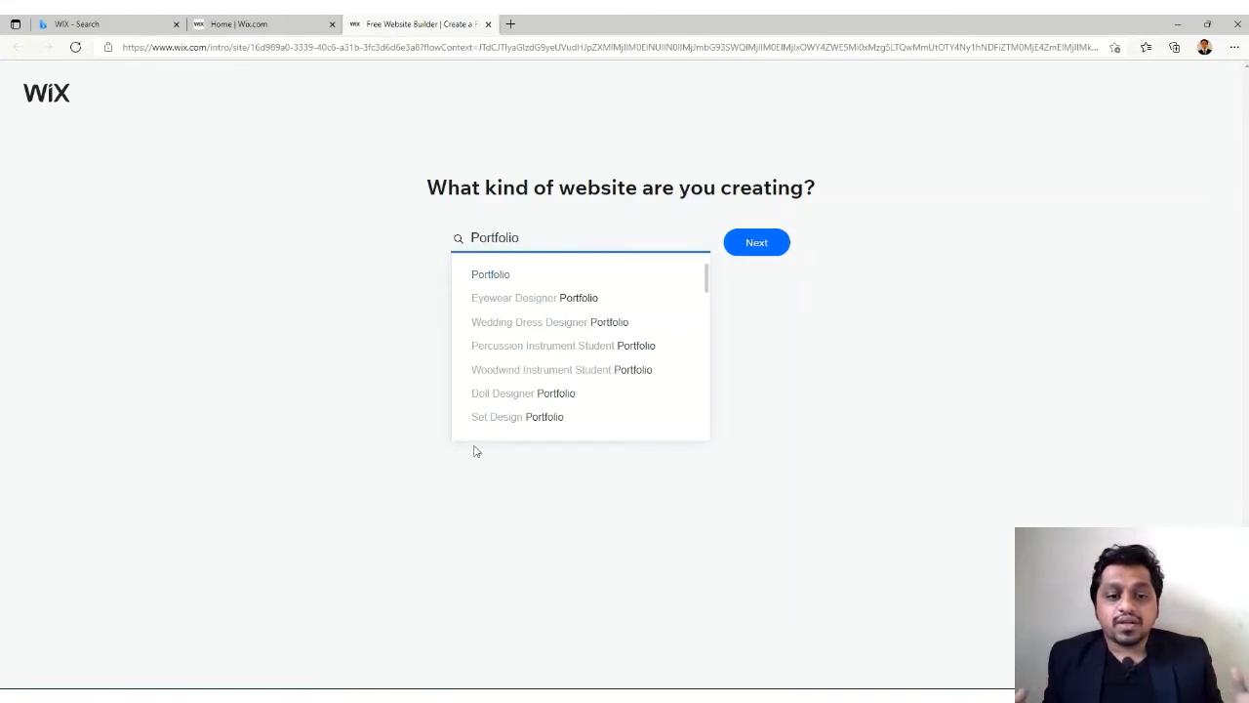
{"action": "scroll", "coordinate": [707, 290], "scroll_direction": "down", "scroll_amount": 2}
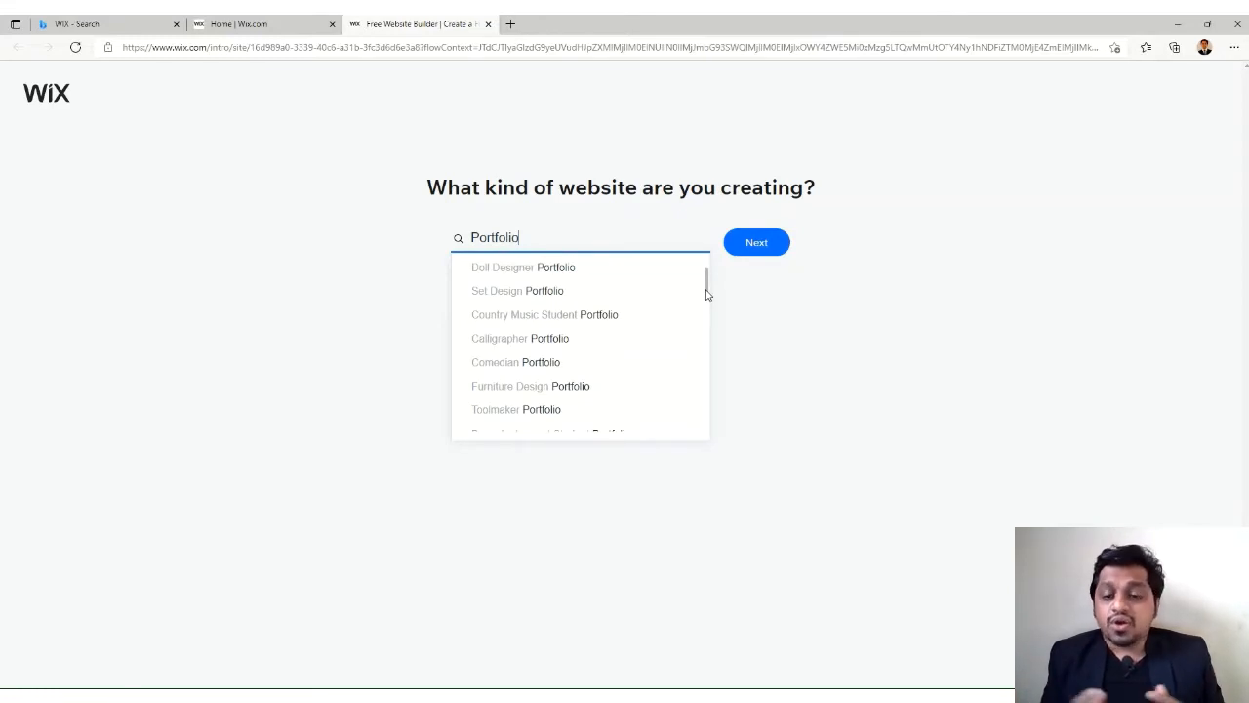
{"action": "scroll", "coordinate": [708, 295], "scroll_direction": "down", "scroll_amount": 2}
{"action": "scroll", "coordinate": [709, 300], "scroll_direction": "down", "scroll_amount": 2}
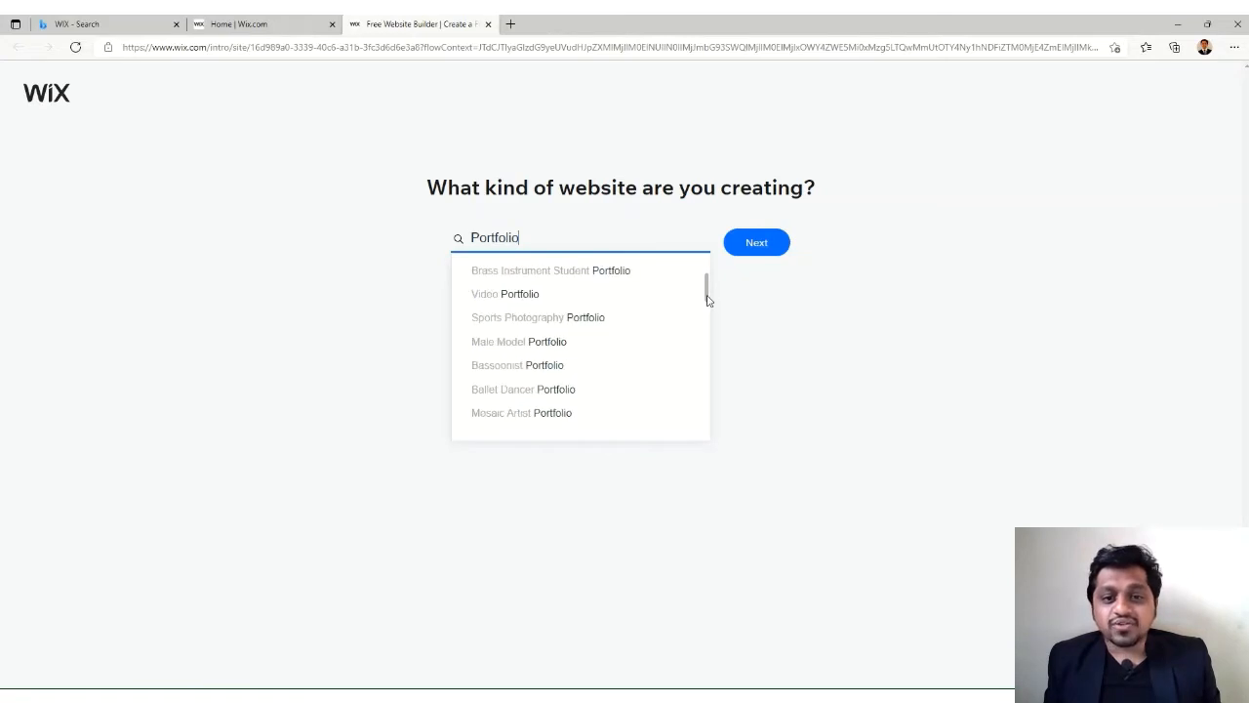
{"action": "scroll", "coordinate": [708, 301], "scroll_direction": "down", "scroll_amount": 1}
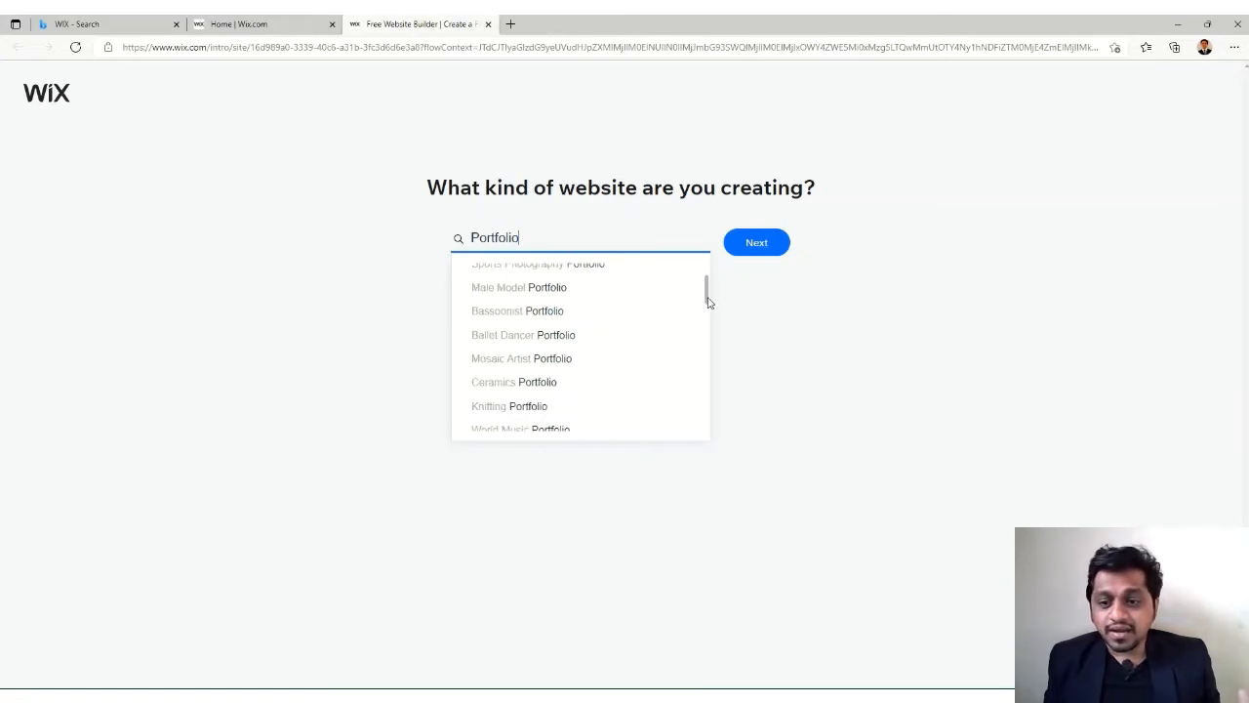
{"action": "scroll", "coordinate": [709, 302], "scroll_direction": "down", "scroll_amount": 2}
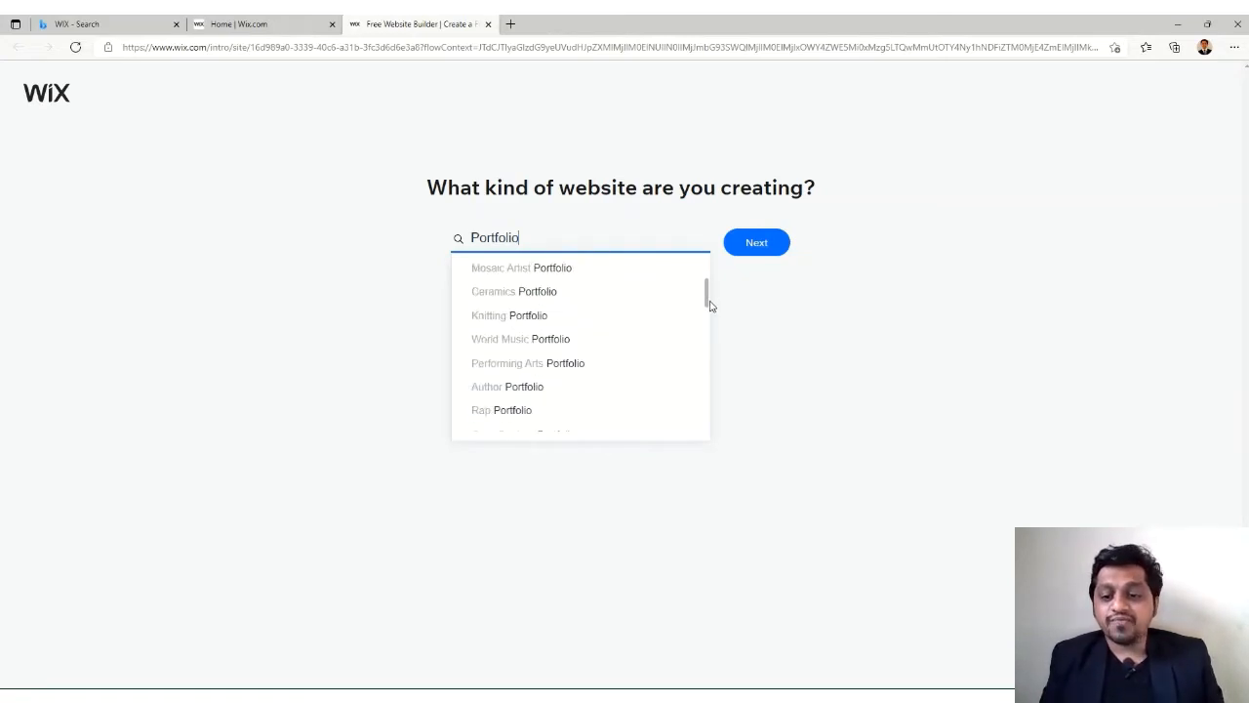
{"action": "scroll", "coordinate": [710, 308], "scroll_direction": "down", "scroll_amount": 10}
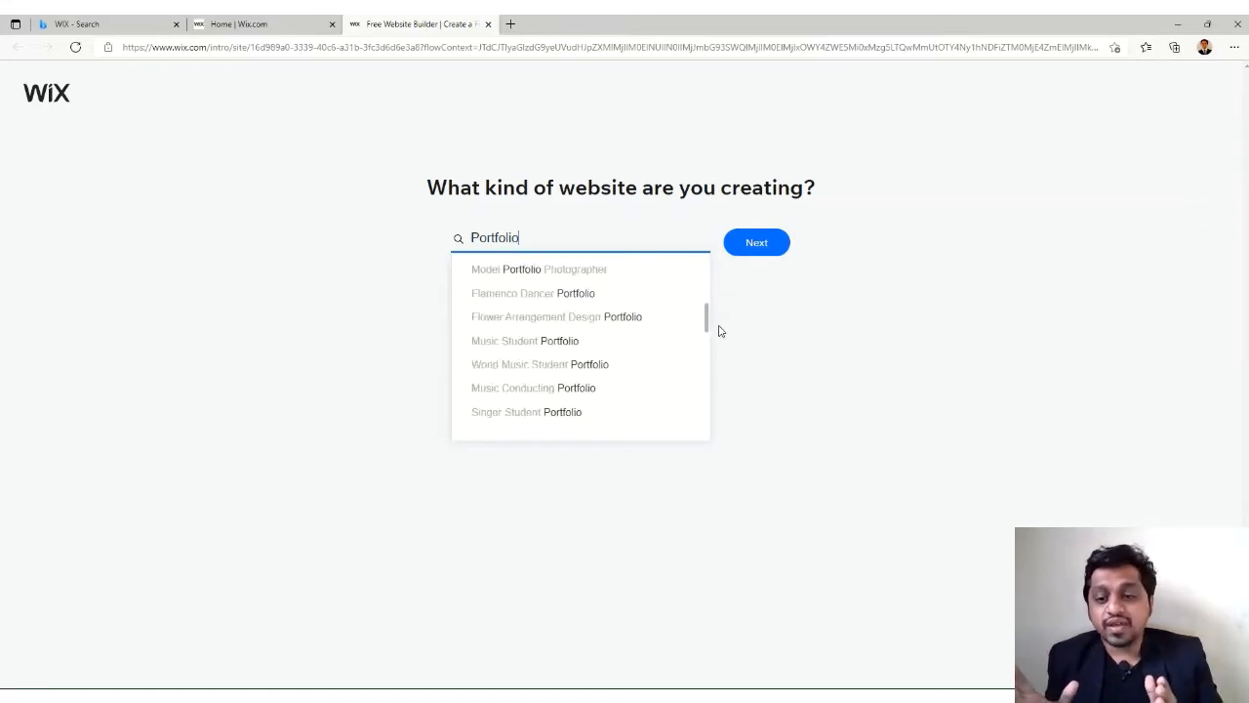
{"action": "left_click_drag", "start_coordinate": [726, 353], "coordinate": [739, 292]}
Step: Pick Creative Portfolio from the suggestion list
{"action": "scroll", "coordinate": [586, 361], "scroll_direction": "down", "scroll_amount": 3}
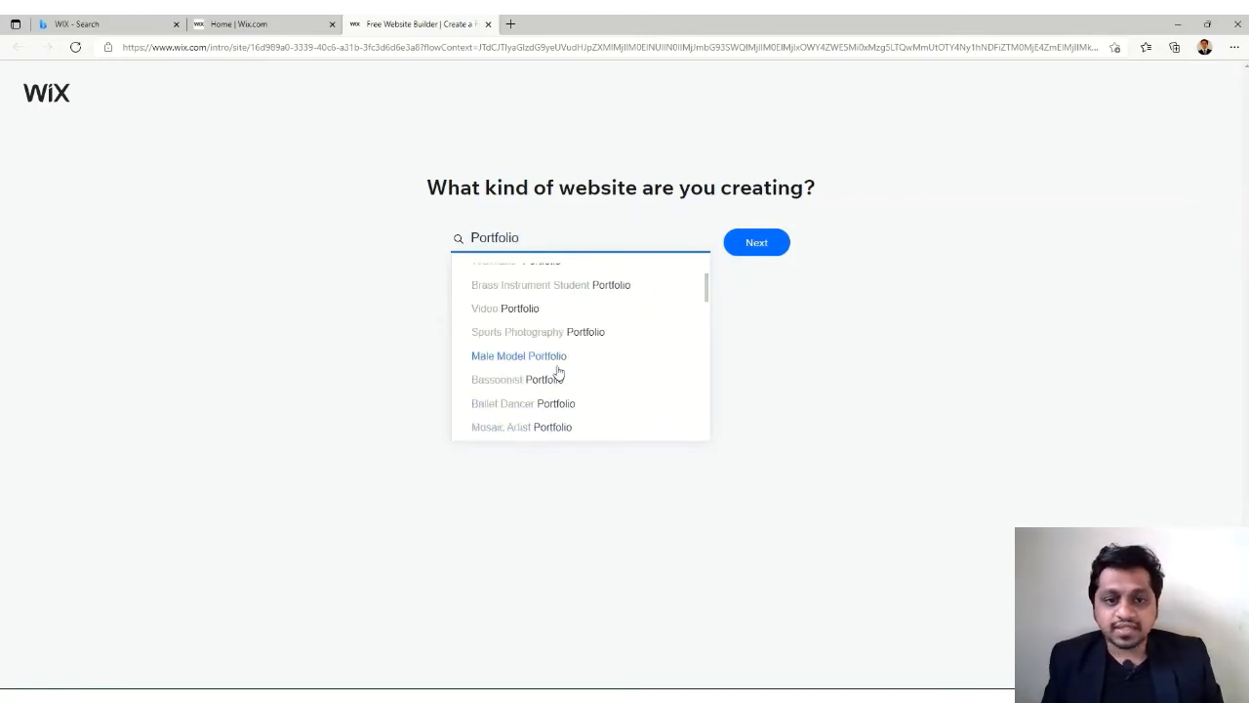
{"action": "scroll", "coordinate": [591, 368], "scroll_direction": "down", "scroll_amount": 1}
{"action": "scroll", "coordinate": [605, 371], "scroll_direction": "down", "scroll_amount": 1}
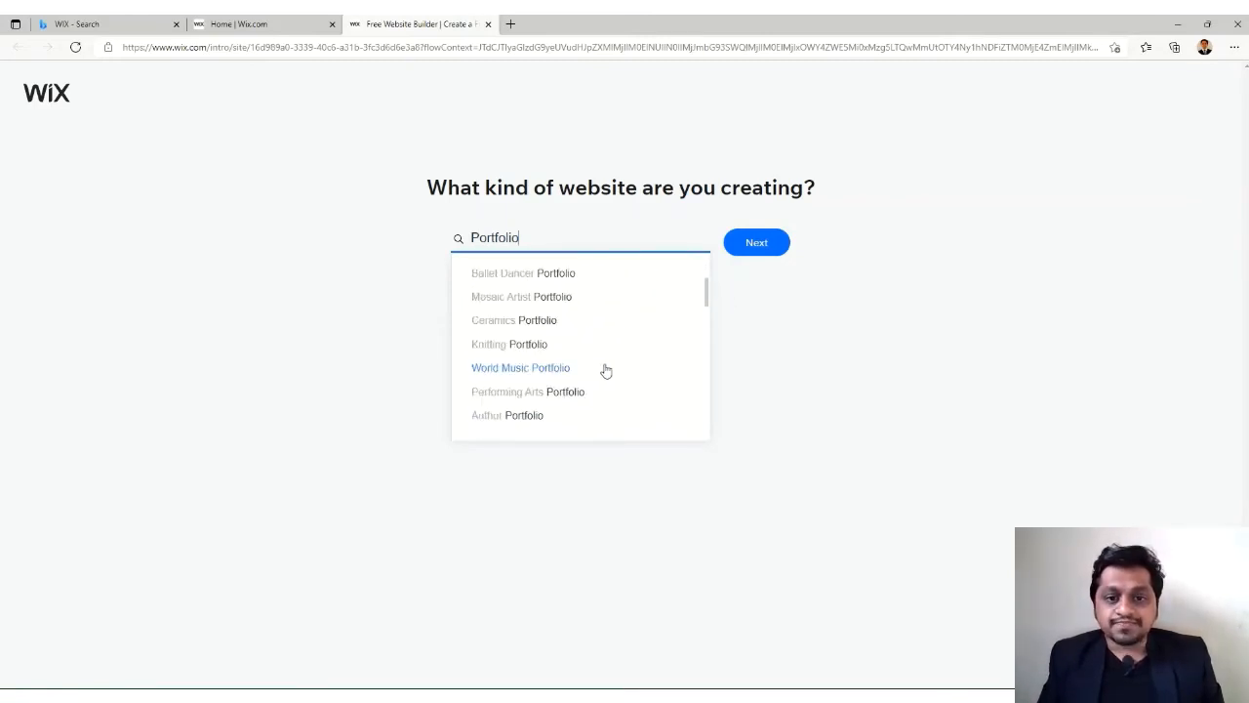
{"action": "scroll", "coordinate": [605, 371], "scroll_direction": "down", "scroll_amount": 4}
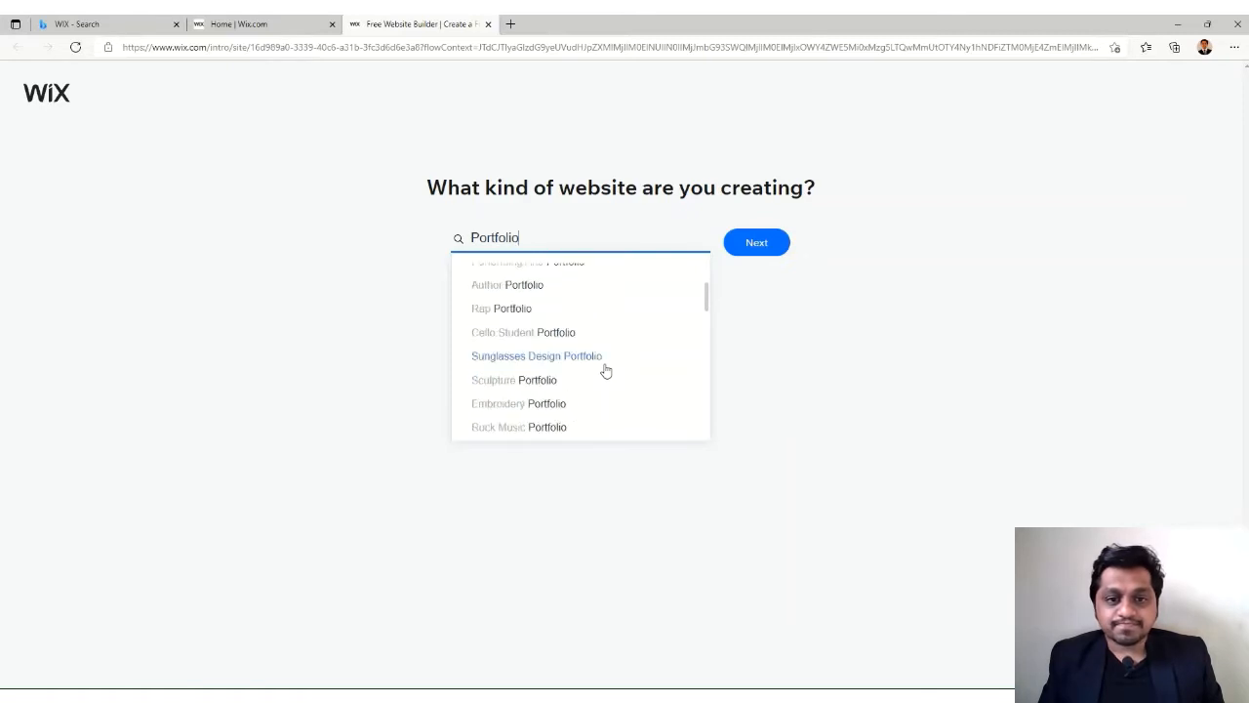
{"action": "scroll", "coordinate": [605, 371], "scroll_direction": "down", "scroll_amount": 5}
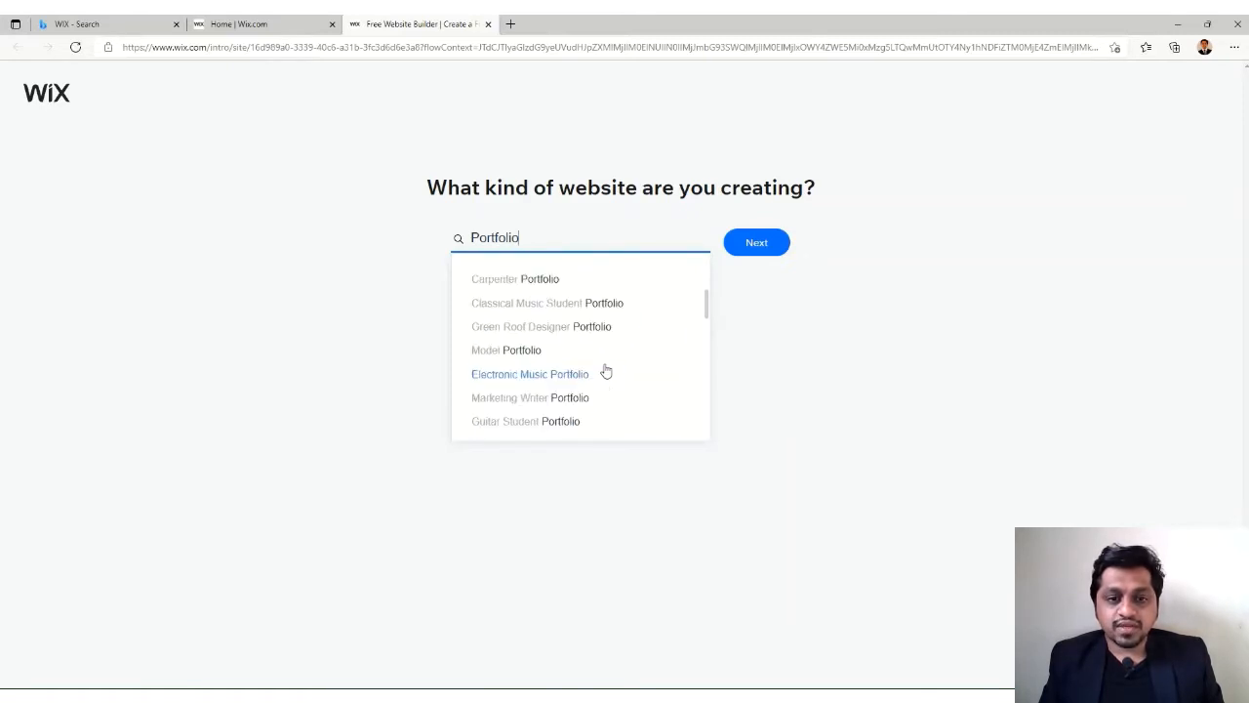
{"action": "scroll", "coordinate": [605, 371], "scroll_direction": "down", "scroll_amount": 3}
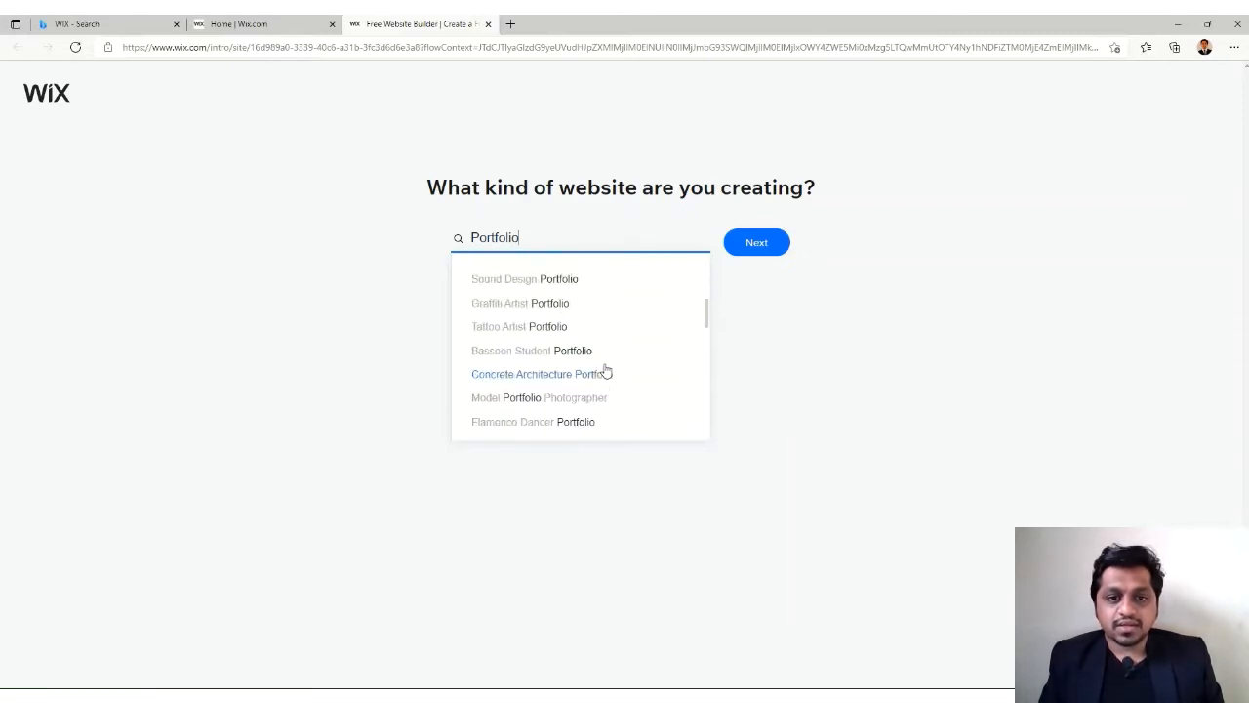
{"action": "scroll", "coordinate": [605, 371], "scroll_direction": "down", "scroll_amount": 3}
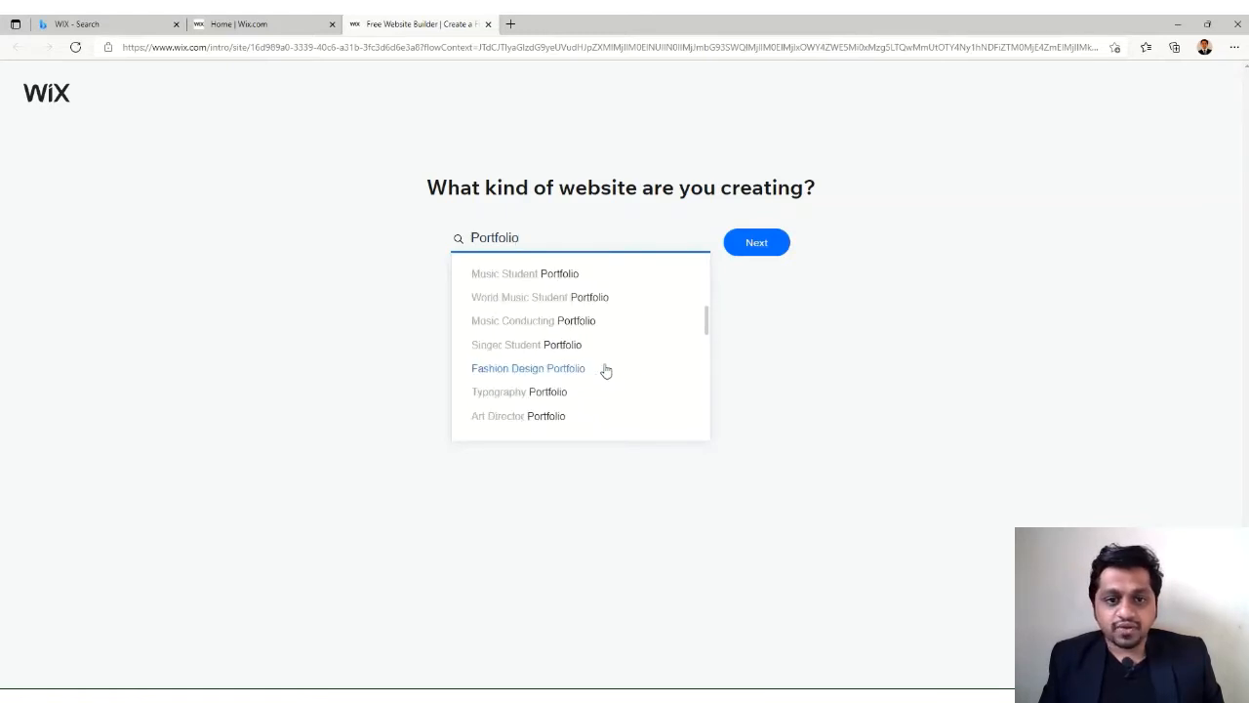
{"action": "scroll", "coordinate": [605, 371], "scroll_direction": "down", "scroll_amount": 2}
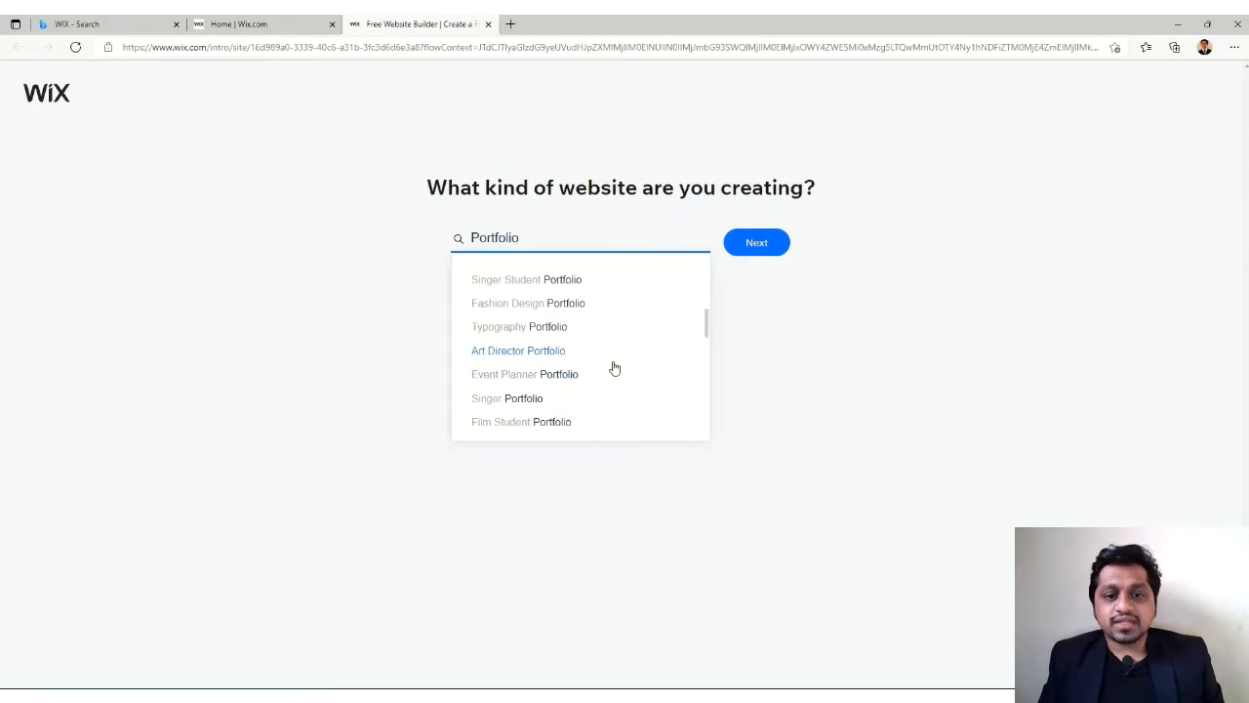
{"action": "scroll", "coordinate": [614, 368], "scroll_direction": "down", "scroll_amount": 2}
{"action": "scroll", "coordinate": [553, 359], "scroll_direction": "down", "scroll_amount": 3}
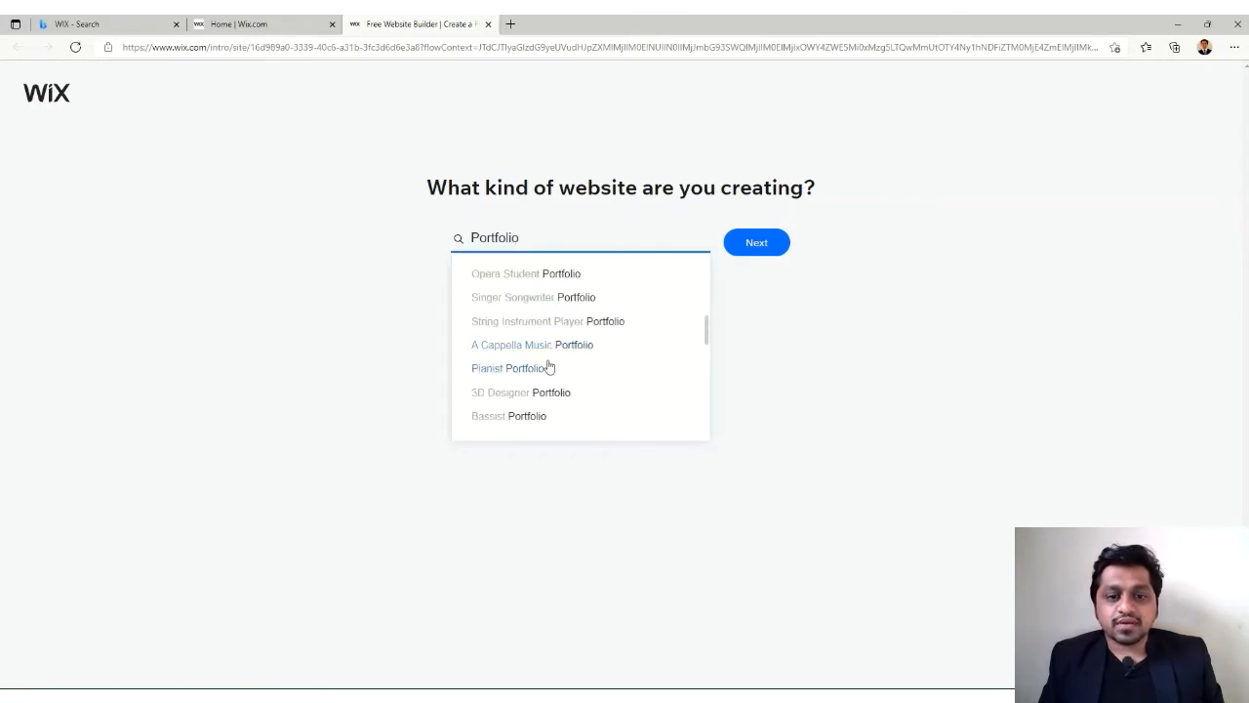
{"action": "scroll", "coordinate": [576, 390], "scroll_direction": "down", "scroll_amount": 2}
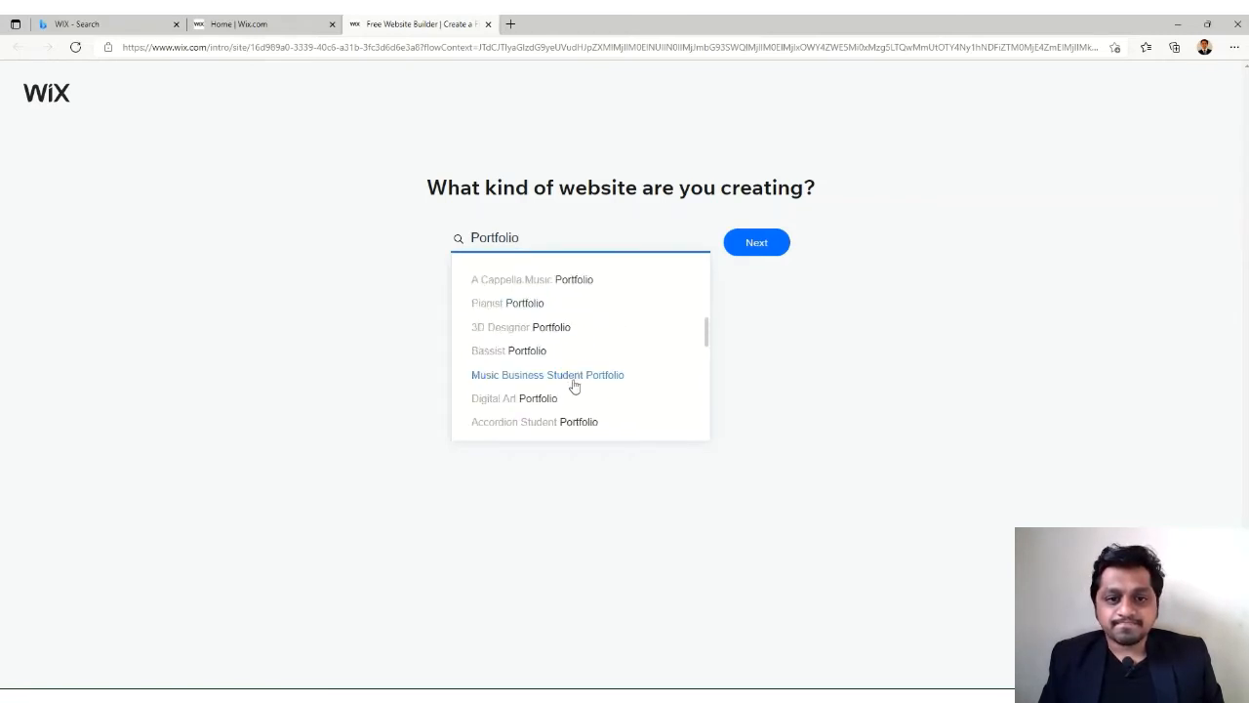
{"action": "scroll", "coordinate": [574, 387], "scroll_direction": "down", "scroll_amount": 2}
{"action": "scroll", "coordinate": [575, 386], "scroll_direction": "down", "scroll_amount": 1}
{"action": "scroll", "coordinate": [575, 386], "scroll_direction": "down", "scroll_amount": 4}
{"action": "scroll", "coordinate": [576, 386], "scroll_direction": "down", "scroll_amount": 2}
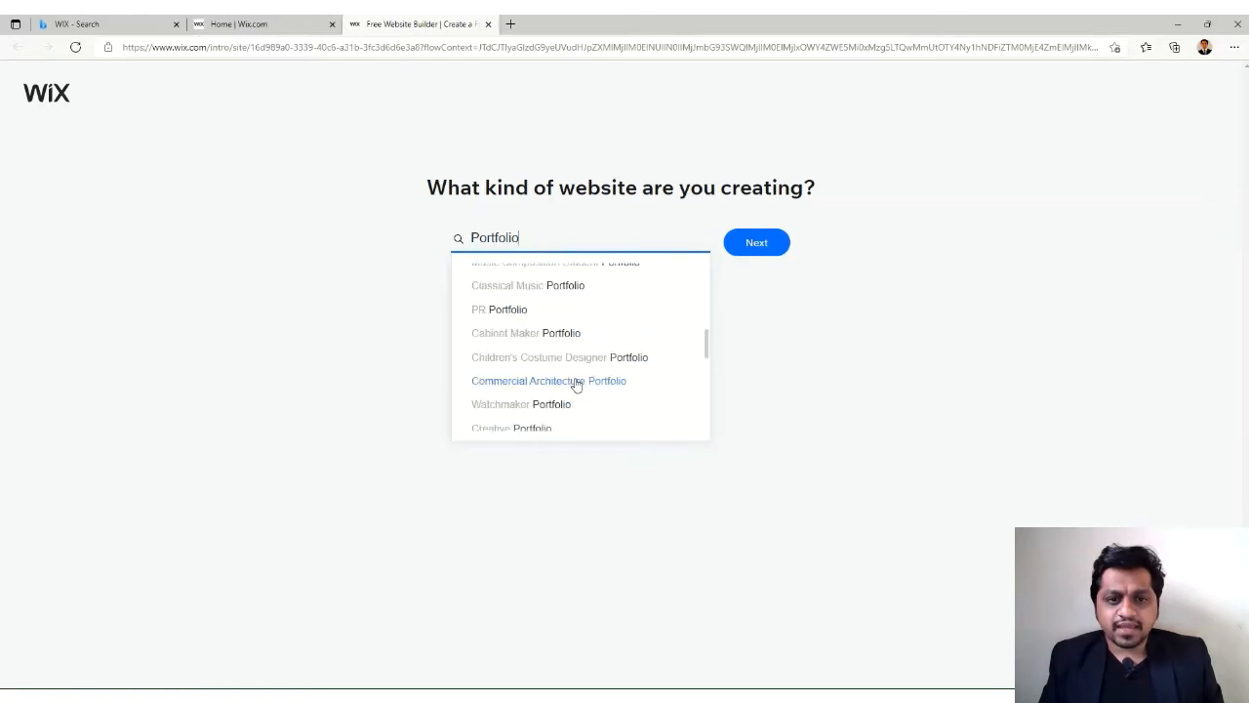
{"action": "scroll", "coordinate": [584, 383], "scroll_direction": "down", "scroll_amount": 1}
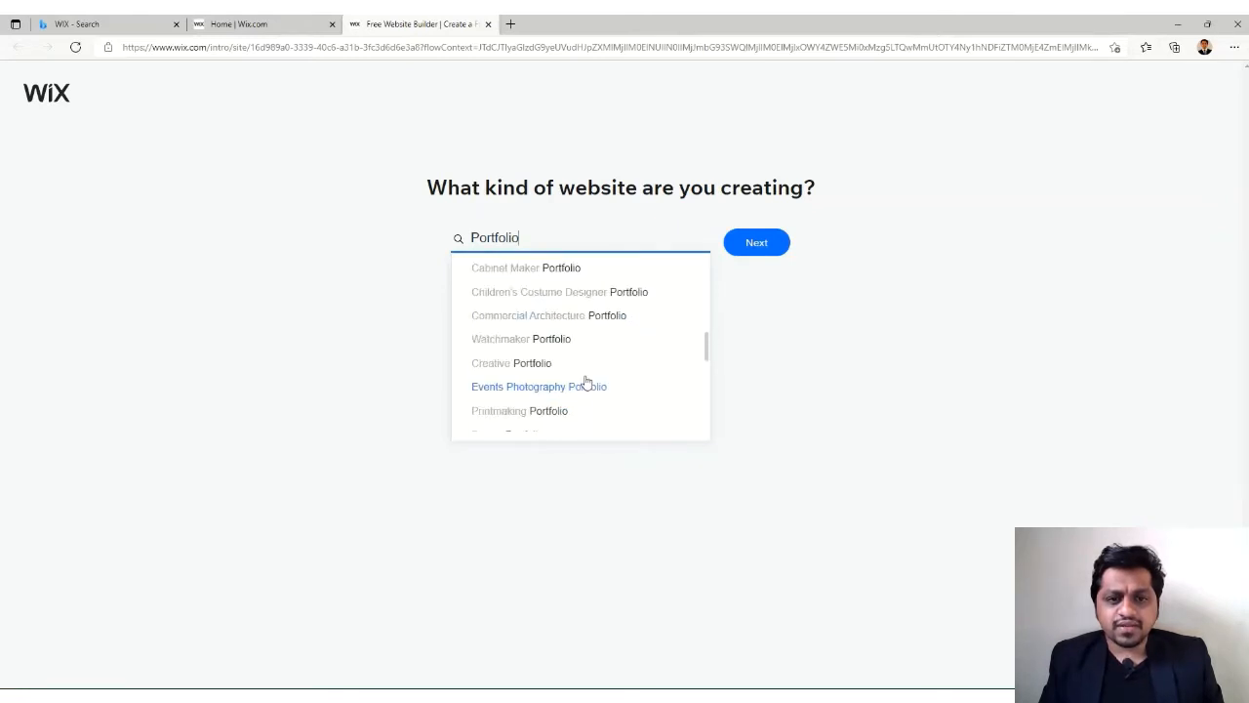
{"action": "left_click", "coordinate": [507, 365]}
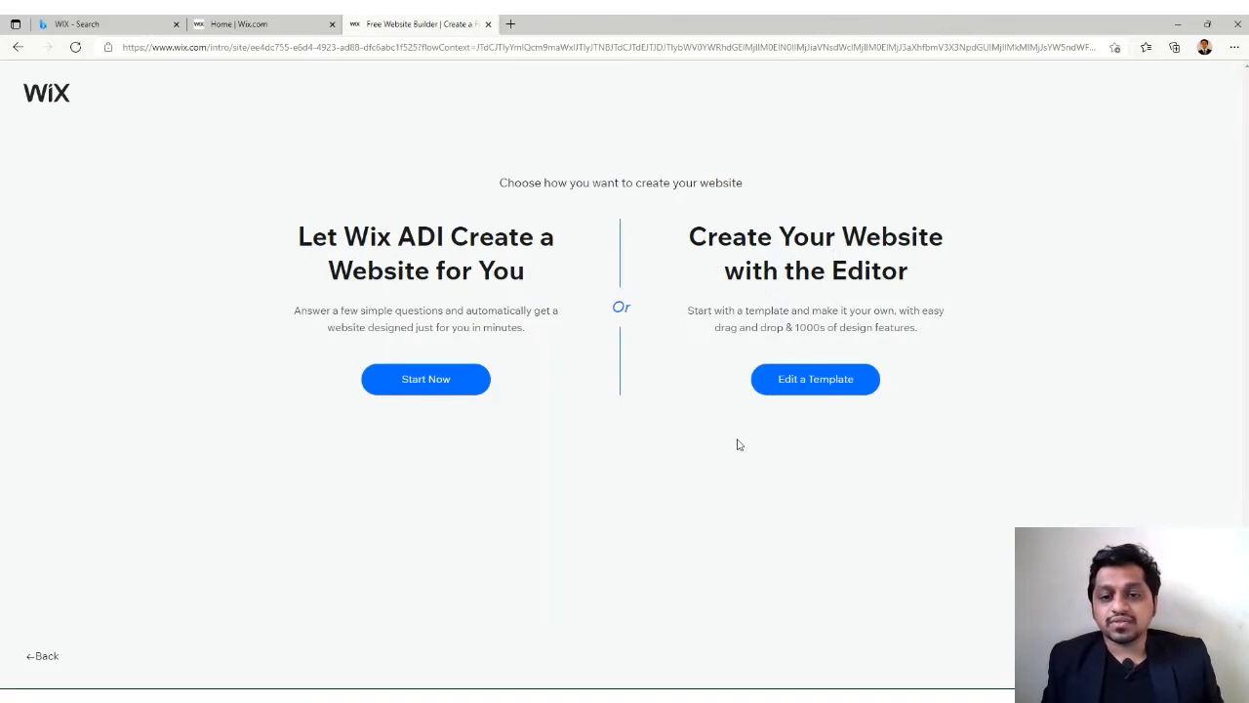
Step: Choose Edit a Template to build from Creative Portfolio templates
{"action": "left_click", "coordinate": [801, 389]}
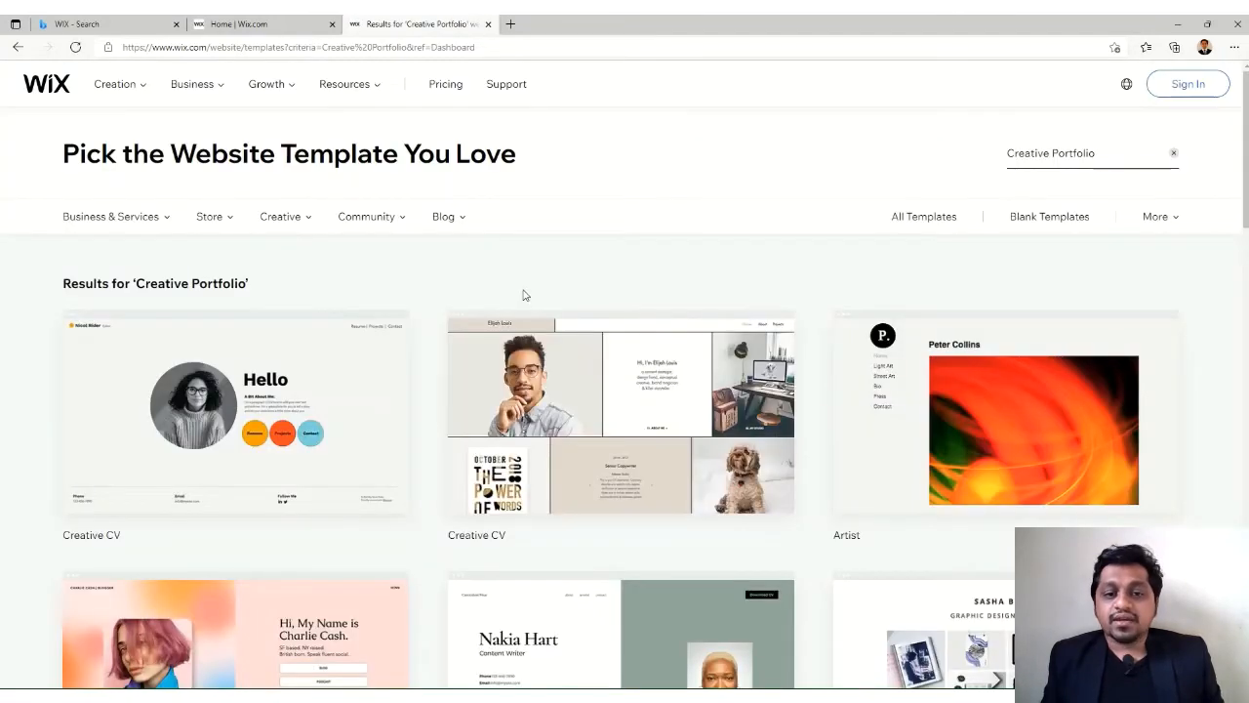
Step: Browse the Creative Portfolio template results and move to page 2
{"action": "scroll", "coordinate": [485, 281], "scroll_direction": "down", "scroll_amount": 5}
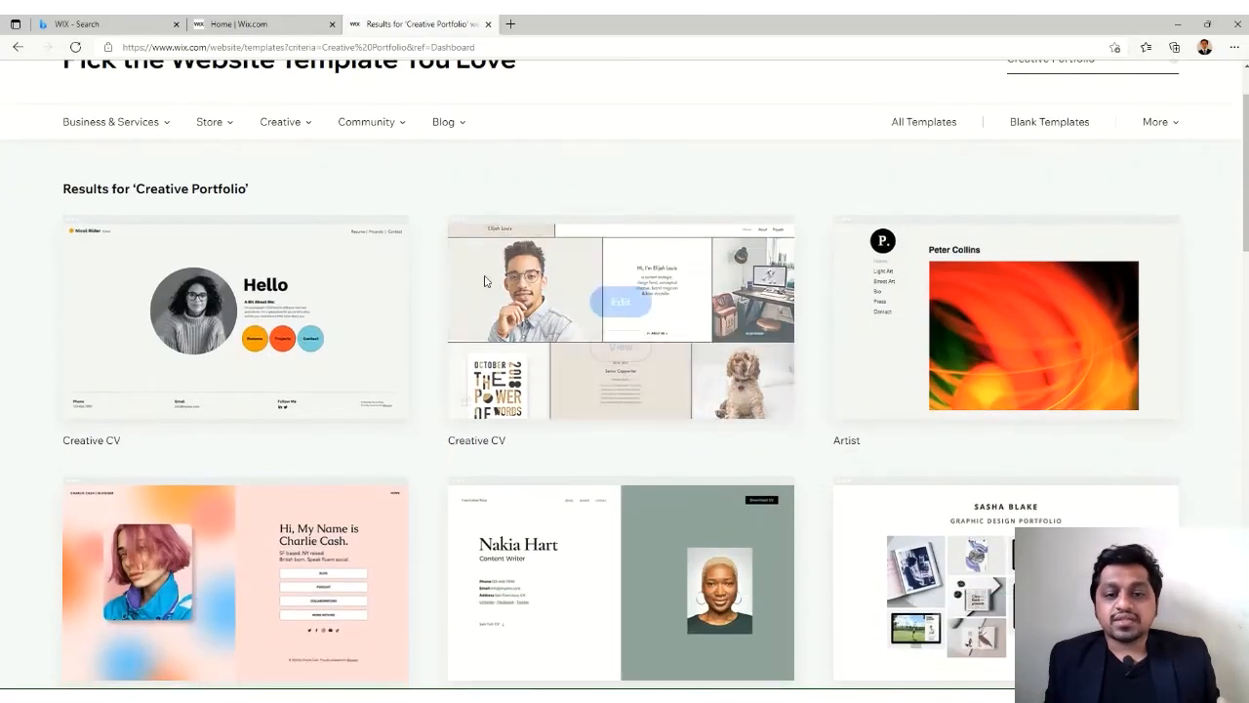
{"action": "scroll", "coordinate": [485, 281], "scroll_direction": "down", "scroll_amount": 4}
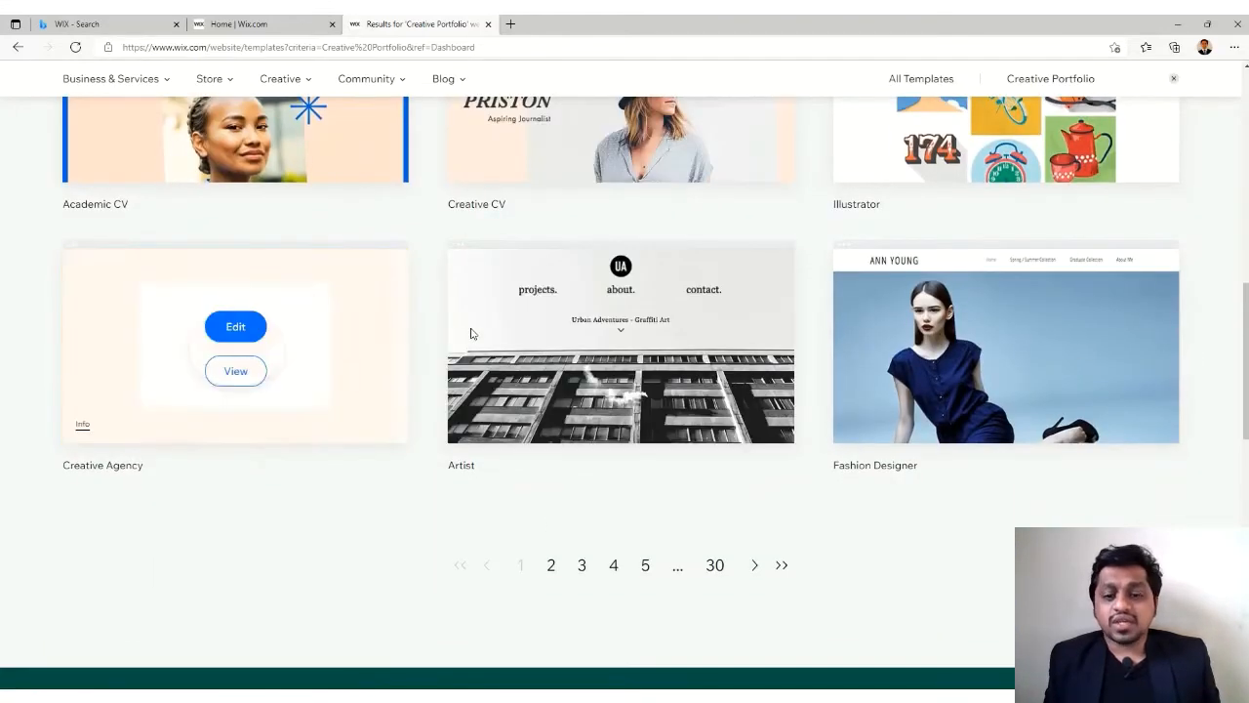
{"action": "scroll", "coordinate": [469, 442], "scroll_direction": "up", "scroll_amount": 5}
{"action": "scroll", "coordinate": [466, 446], "scroll_direction": "up", "scroll_amount": 2}
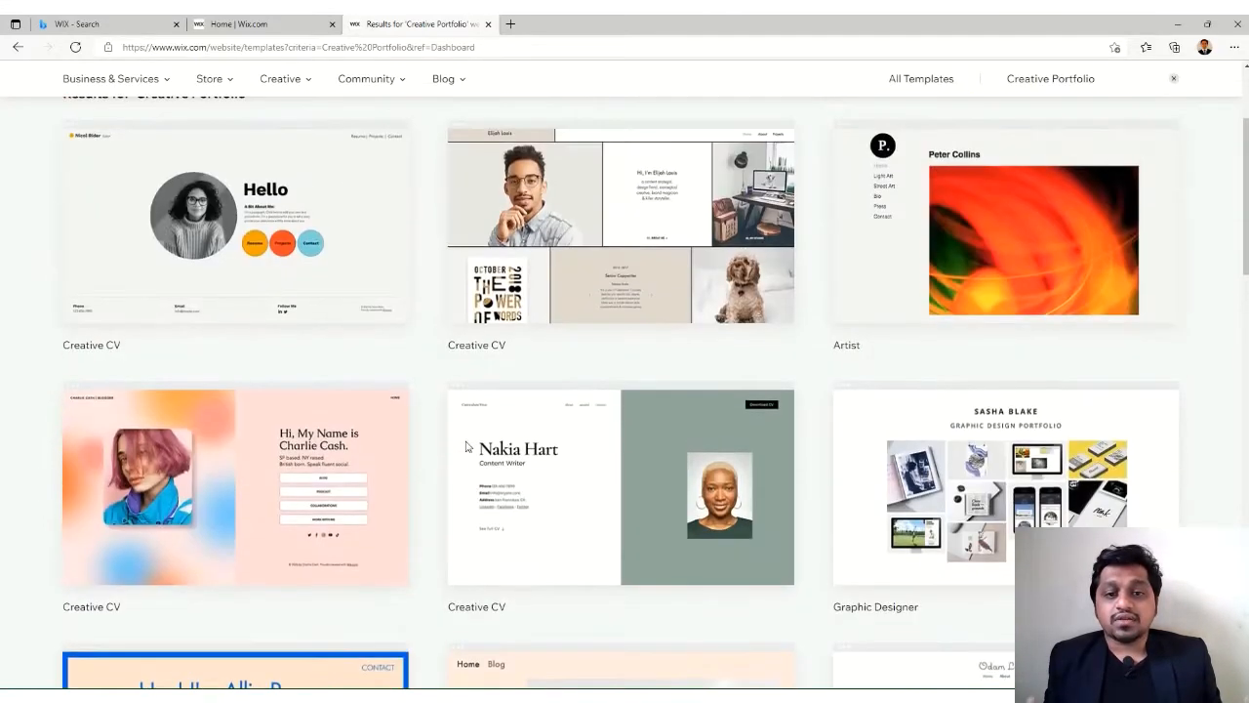
{"action": "scroll", "coordinate": [605, 387], "scroll_direction": "up", "scroll_amount": 1}
{"action": "mouse_move", "coordinate": [619, 393]}
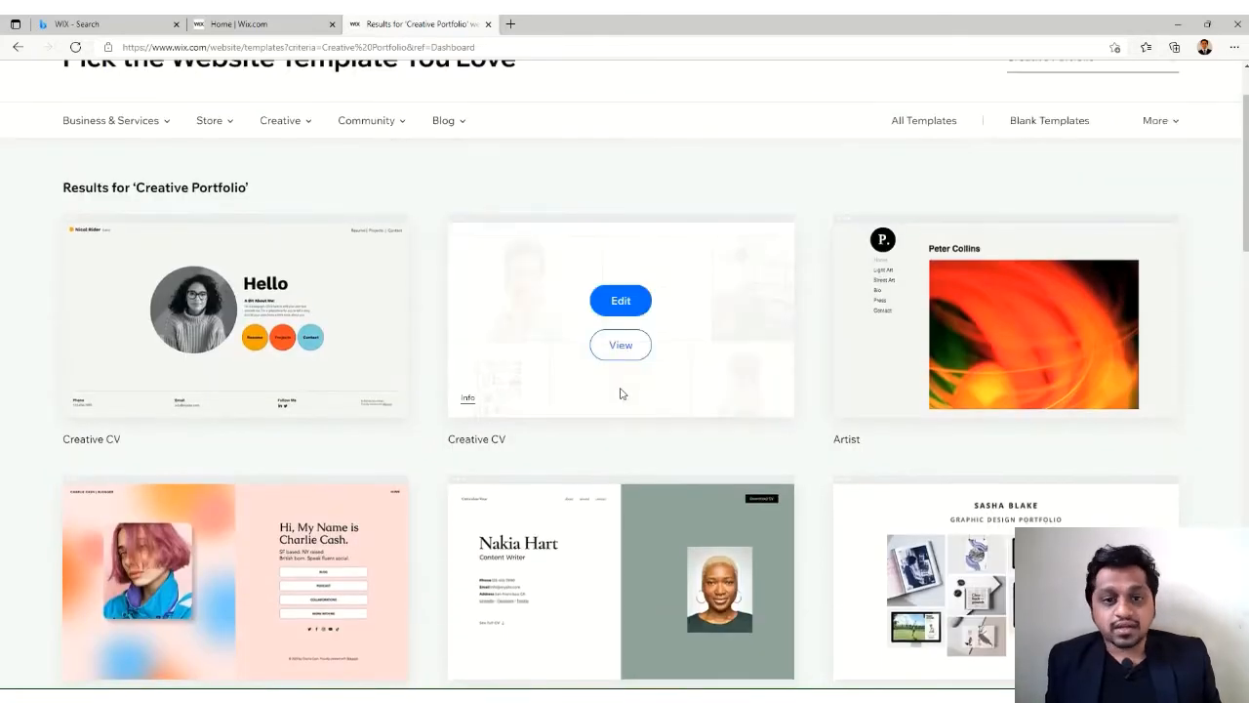
{"action": "scroll", "coordinate": [618, 403], "scroll_direction": "down", "scroll_amount": 8}
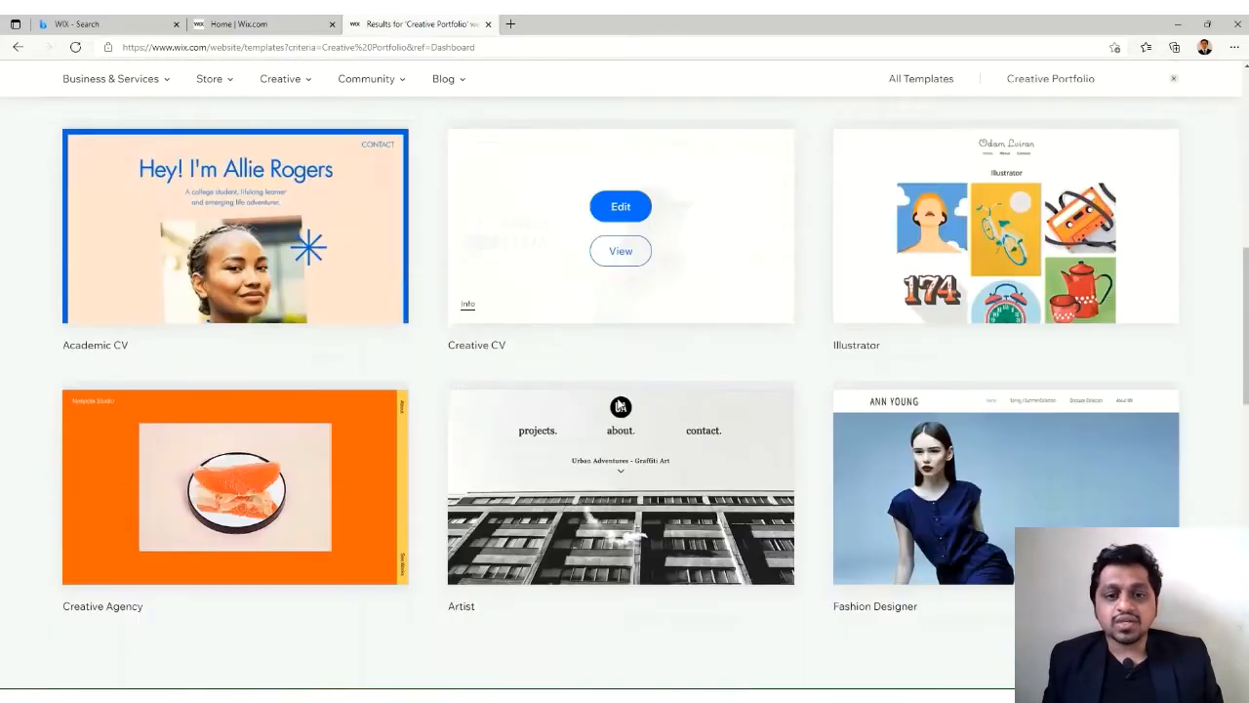
{"action": "left_click", "coordinate": [556, 373]}
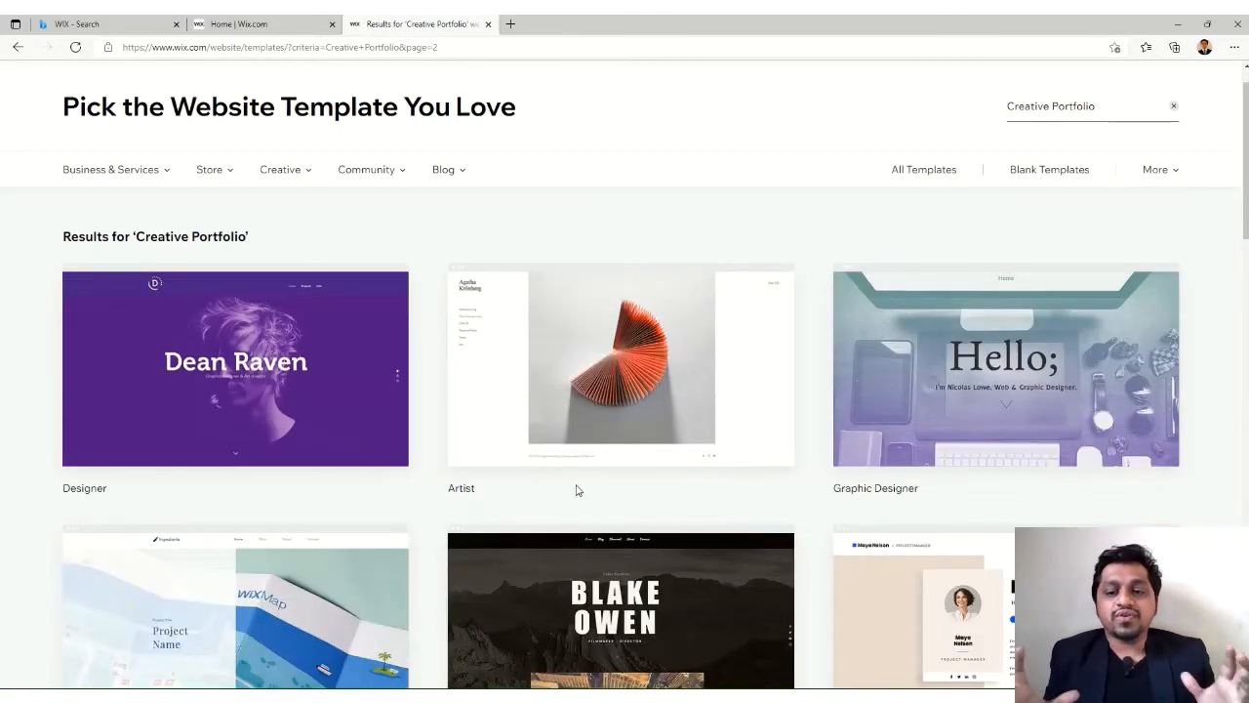
Step: Open the Filmmaker template in the Editor
{"action": "scroll", "coordinate": [576, 490], "scroll_direction": "down", "scroll_amount": 3}
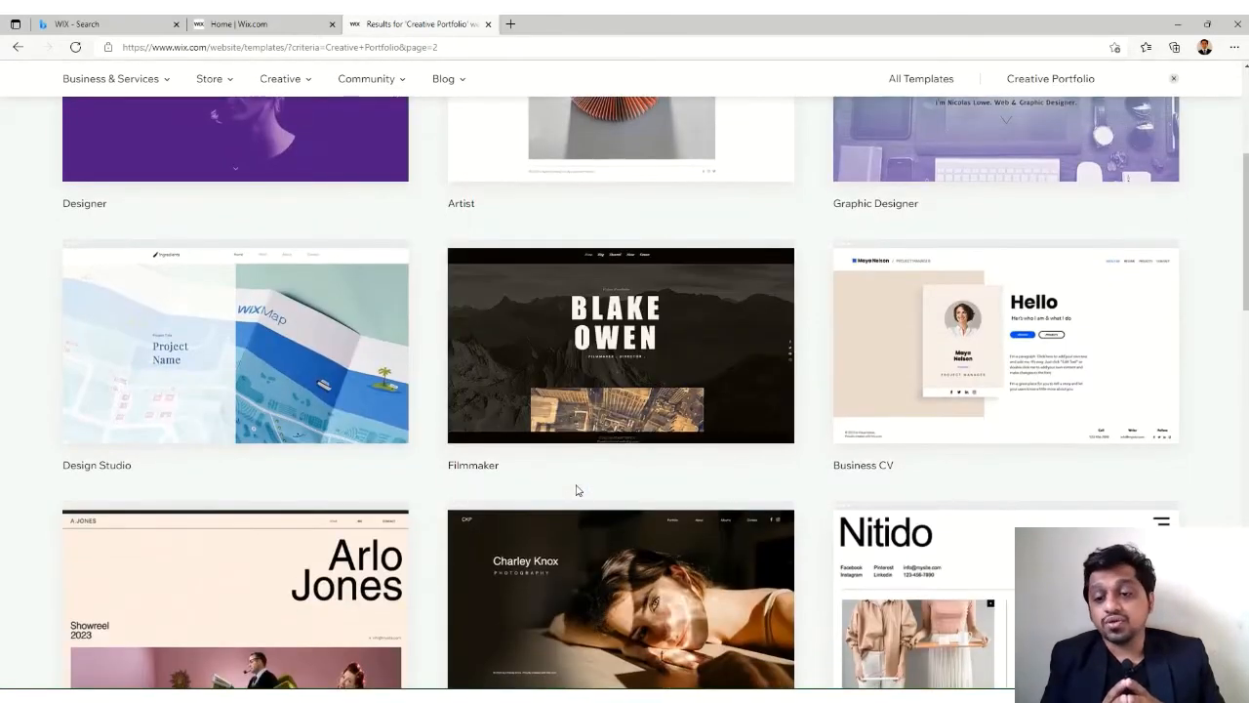
{"action": "scroll", "coordinate": [576, 490], "scroll_direction": "down", "scroll_amount": 2}
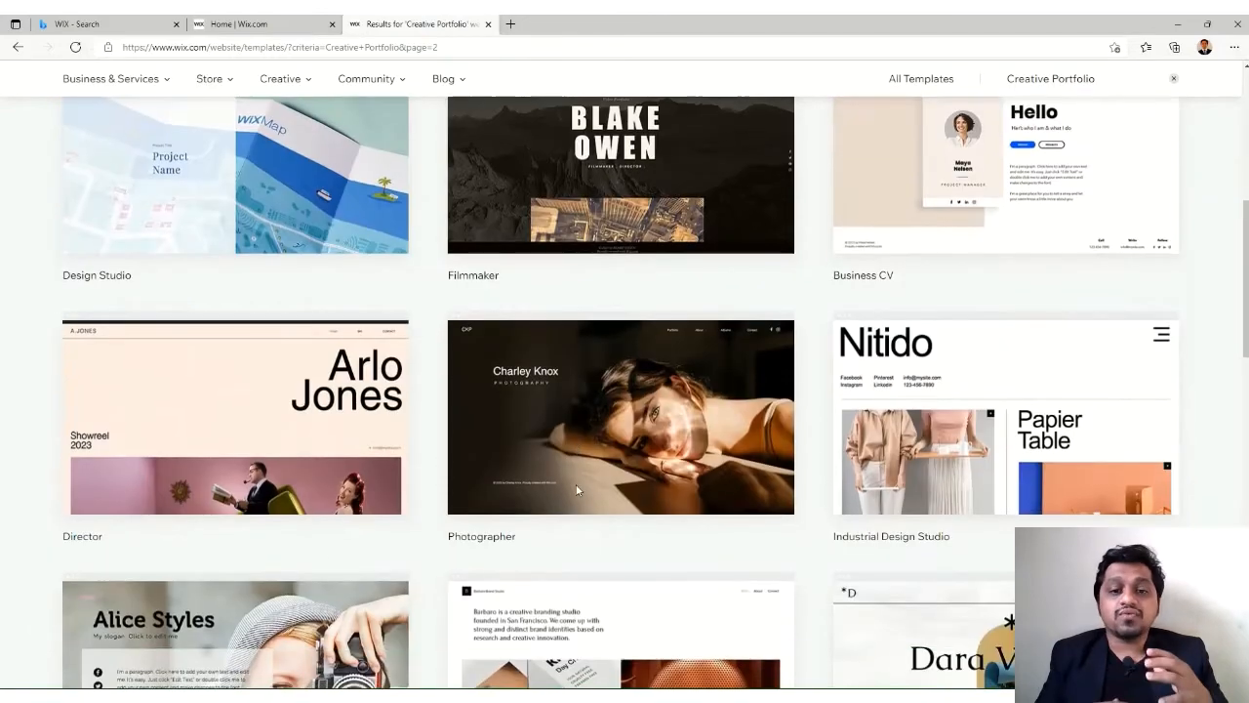
{"action": "scroll", "coordinate": [576, 490], "scroll_direction": "down", "scroll_amount": 4}
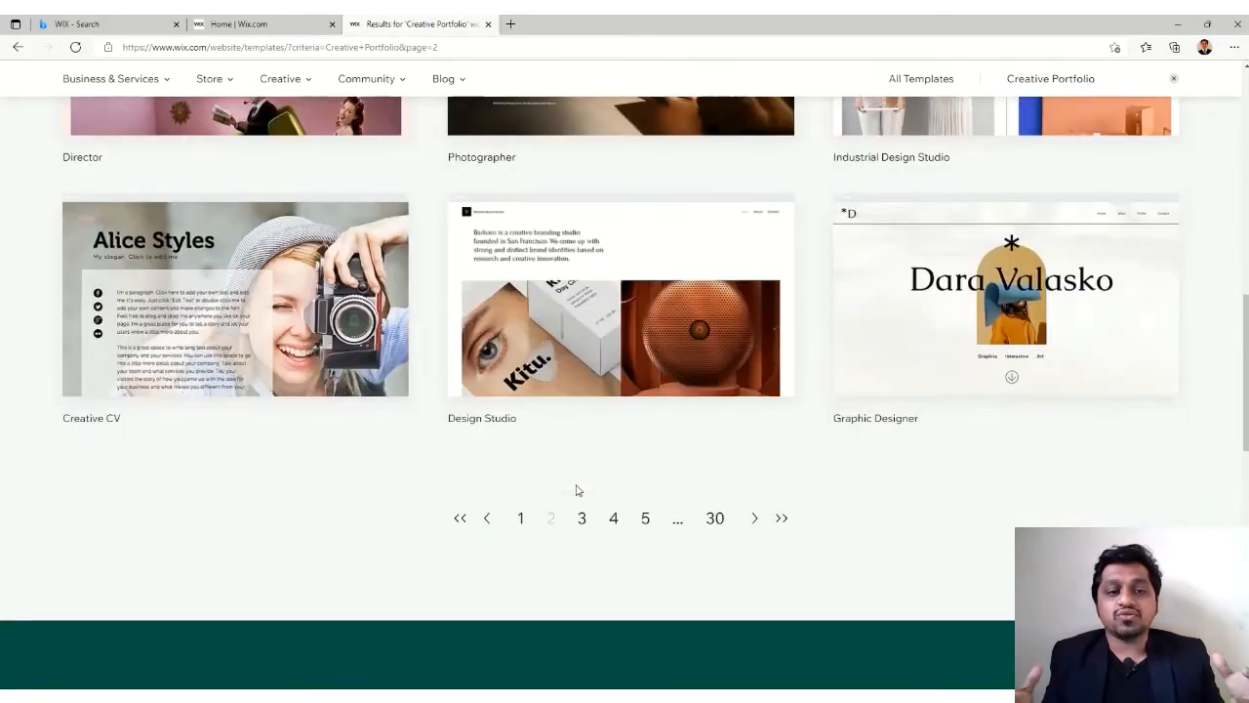
{"action": "scroll", "coordinate": [702, 491], "scroll_direction": "up", "scroll_amount": 7}
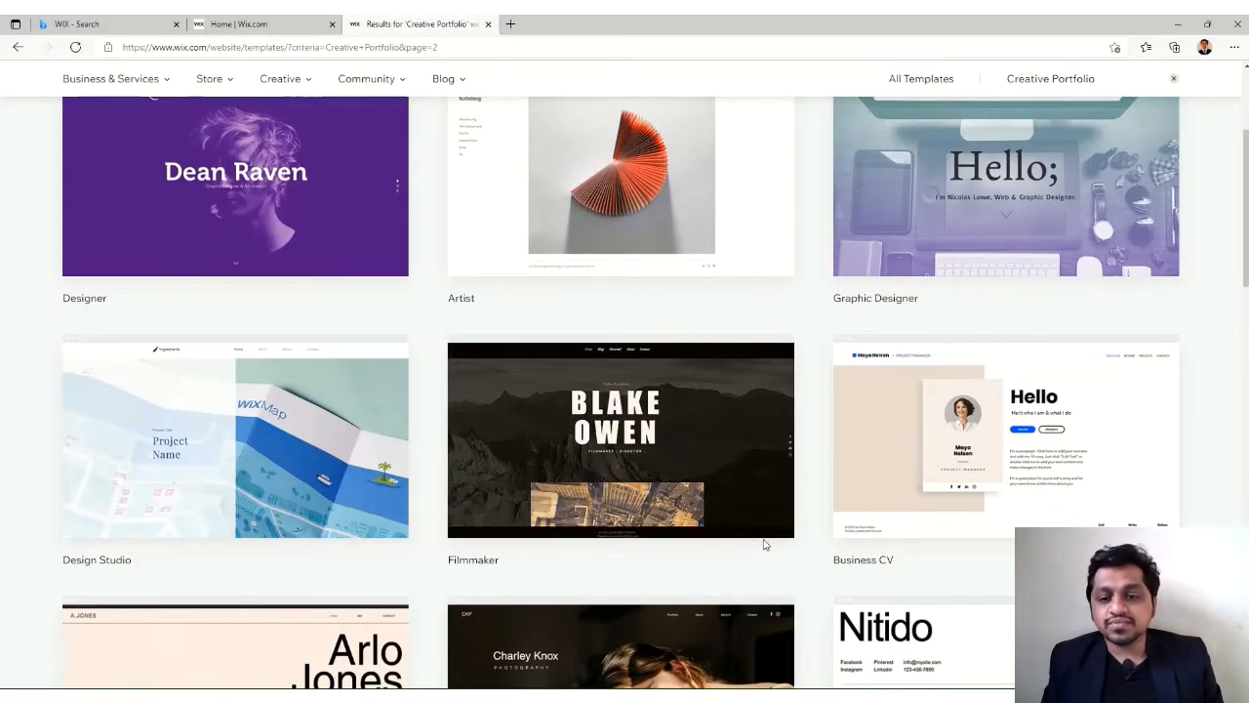
{"action": "mouse_move", "coordinate": [529, 400]}
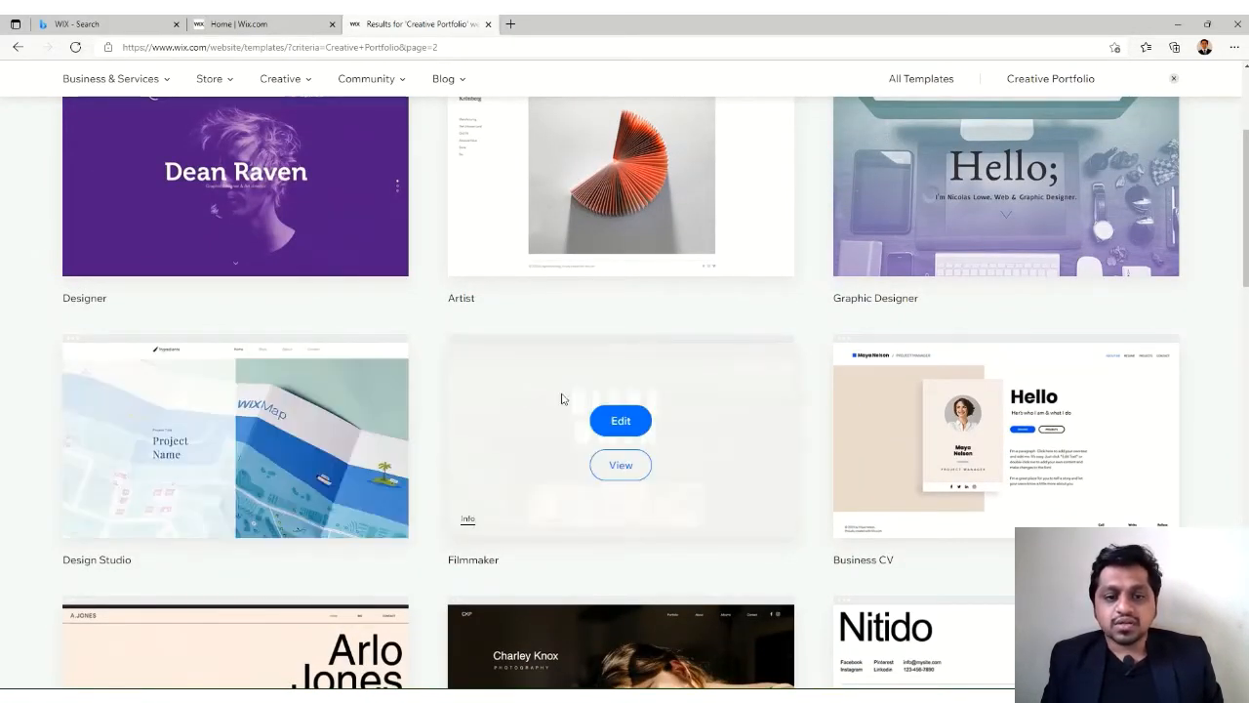
{"action": "left_click", "coordinate": [623, 422]}
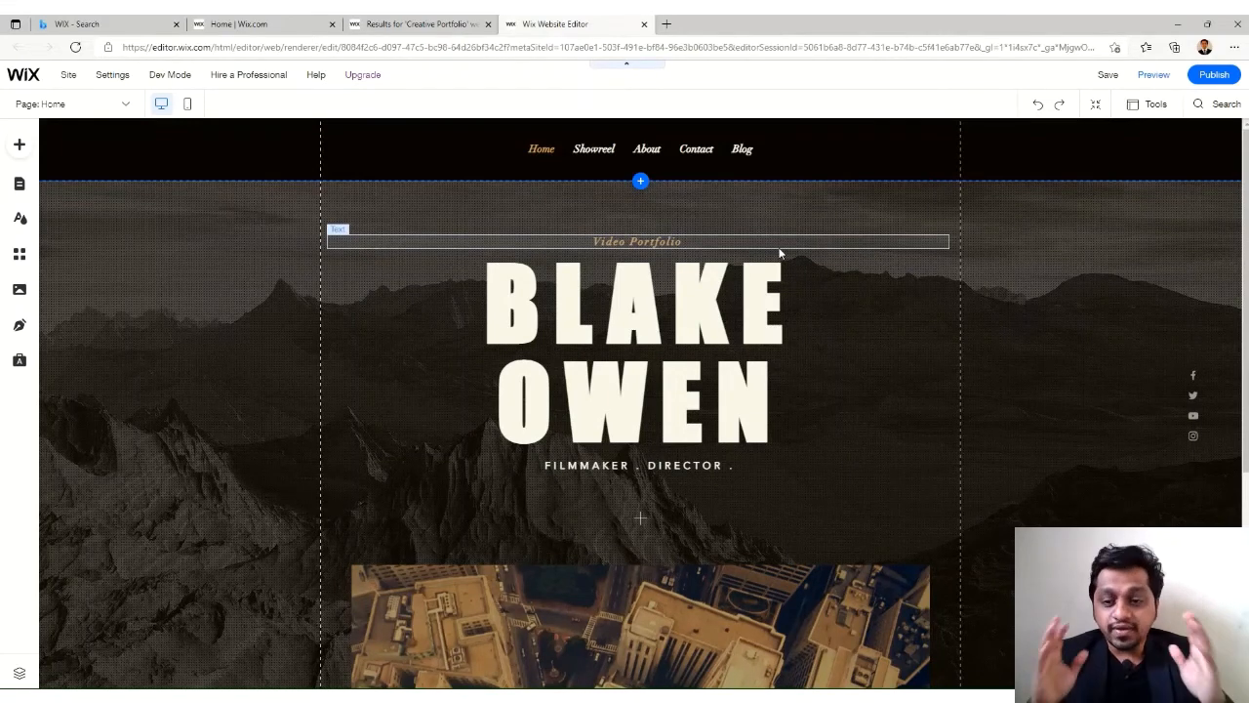
Step: Scroll the Filmmaker Home page down and back up to review it
{"action": "scroll", "coordinate": [810, 261], "scroll_direction": "down", "scroll_amount": 4}
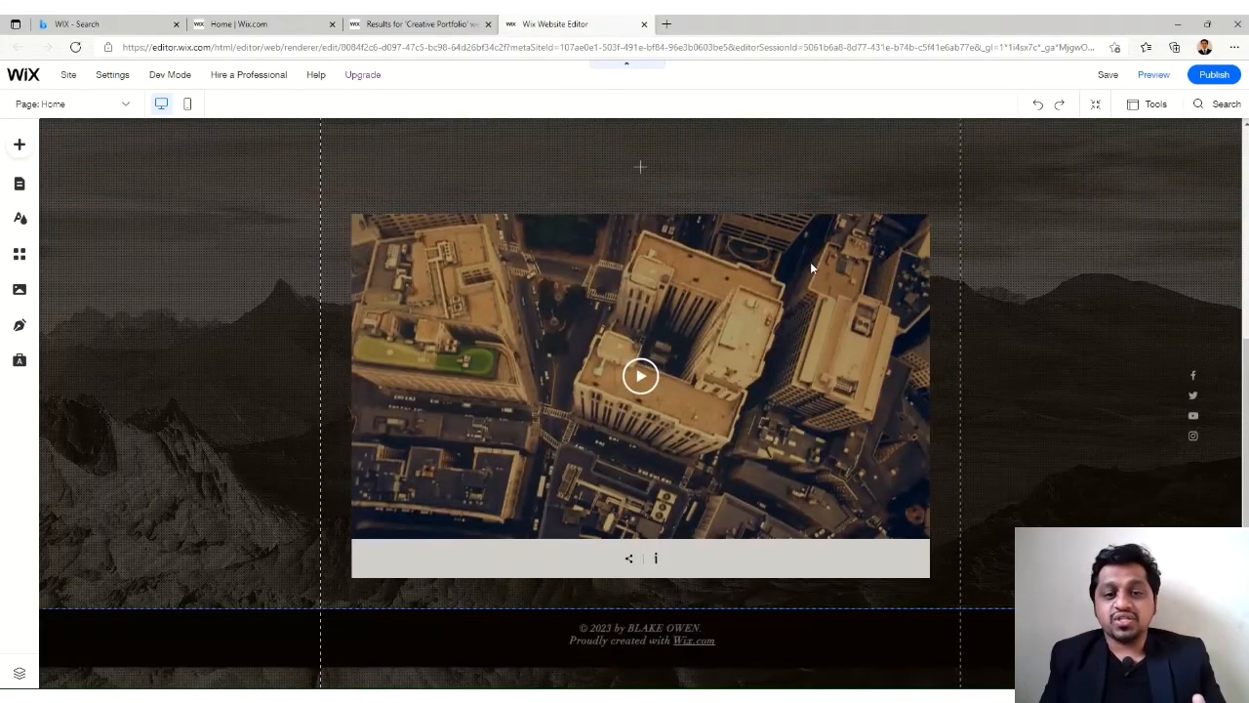
{"action": "scroll", "coordinate": [776, 311], "scroll_direction": "up", "scroll_amount": 3}
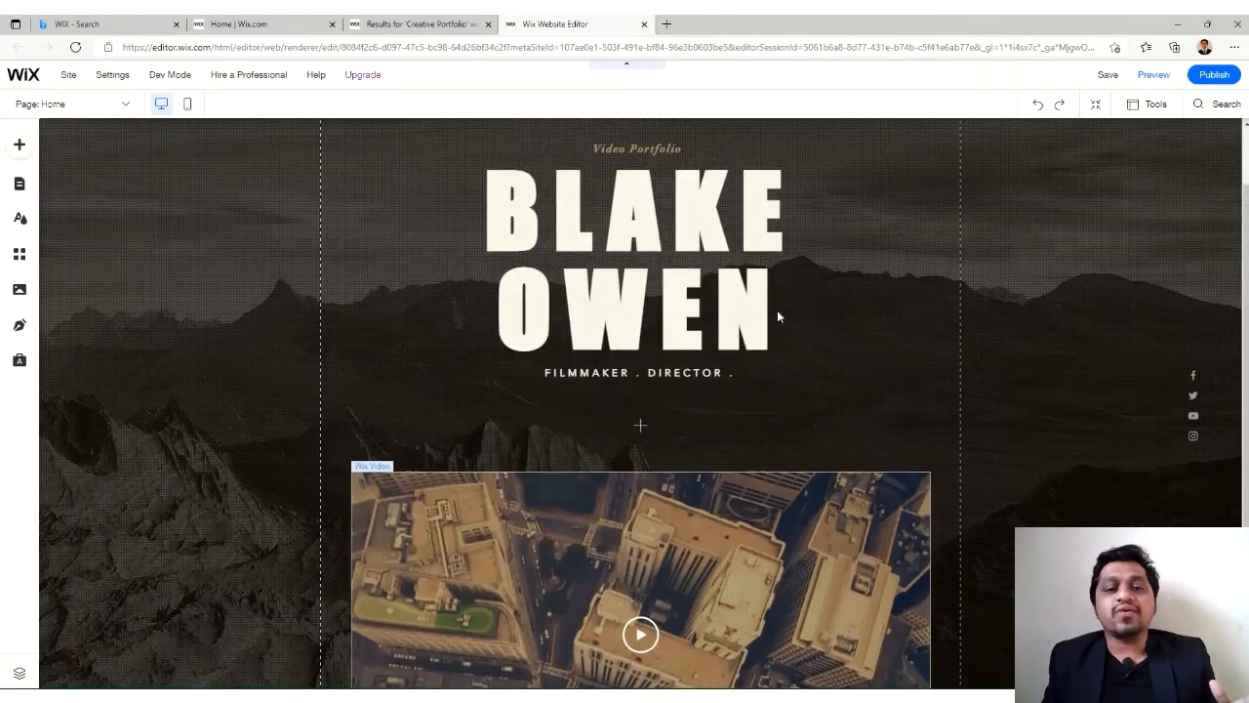
{"action": "scroll", "coordinate": [776, 312], "scroll_direction": "up", "scroll_amount": 1}
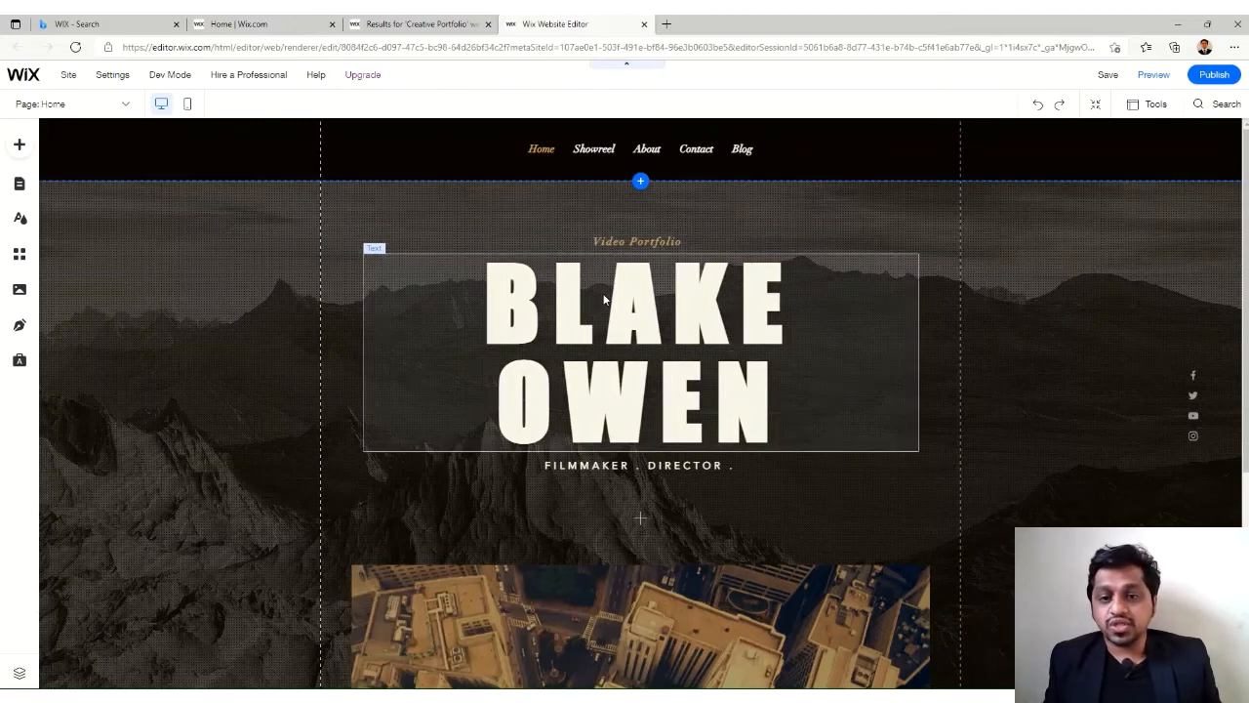
Step: Nudge the hero heading slightly lower and replace its text with your own name
{"action": "left_click", "coordinate": [477, 299]}
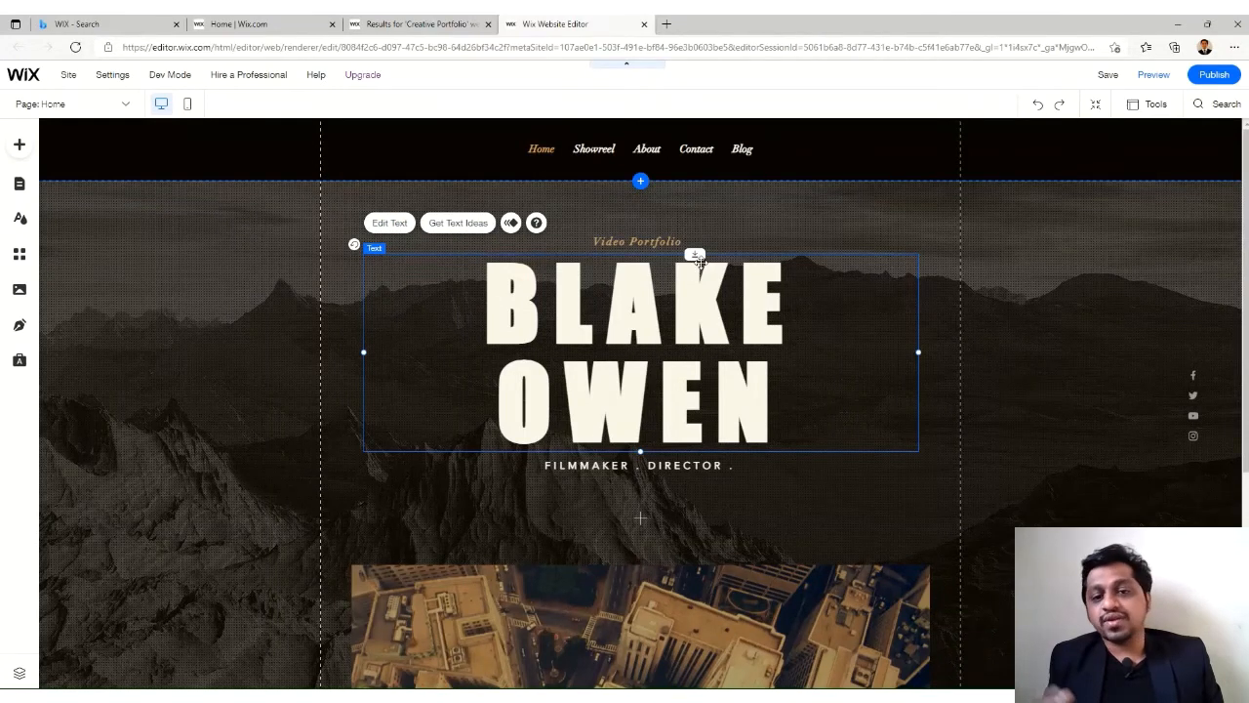
{"action": "mouse_move", "coordinate": [660, 256]}
{"action": "left_mouse_down"}
{"action": "mouse_move", "coordinate": [664, 282]}
{"action": "mouse_move", "coordinate": [662, 260]}
{"action": "left_mouse_up"}
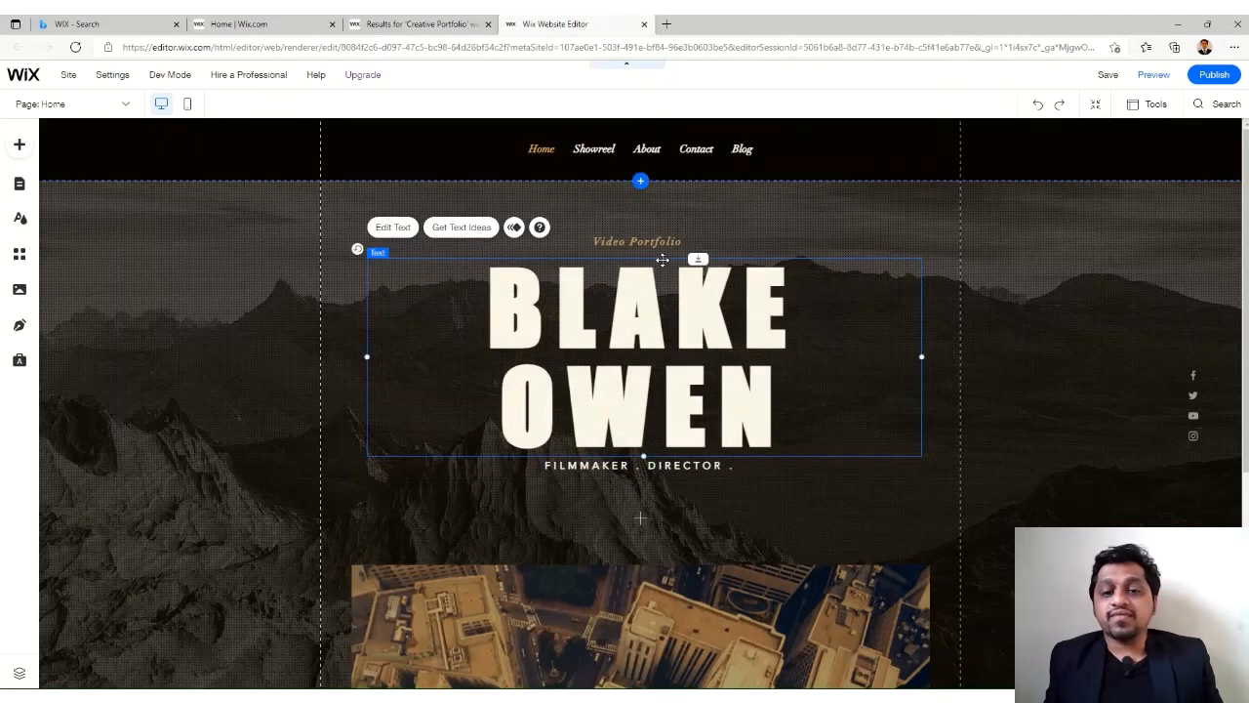
{"action": "left_click", "coordinate": [395, 228]}
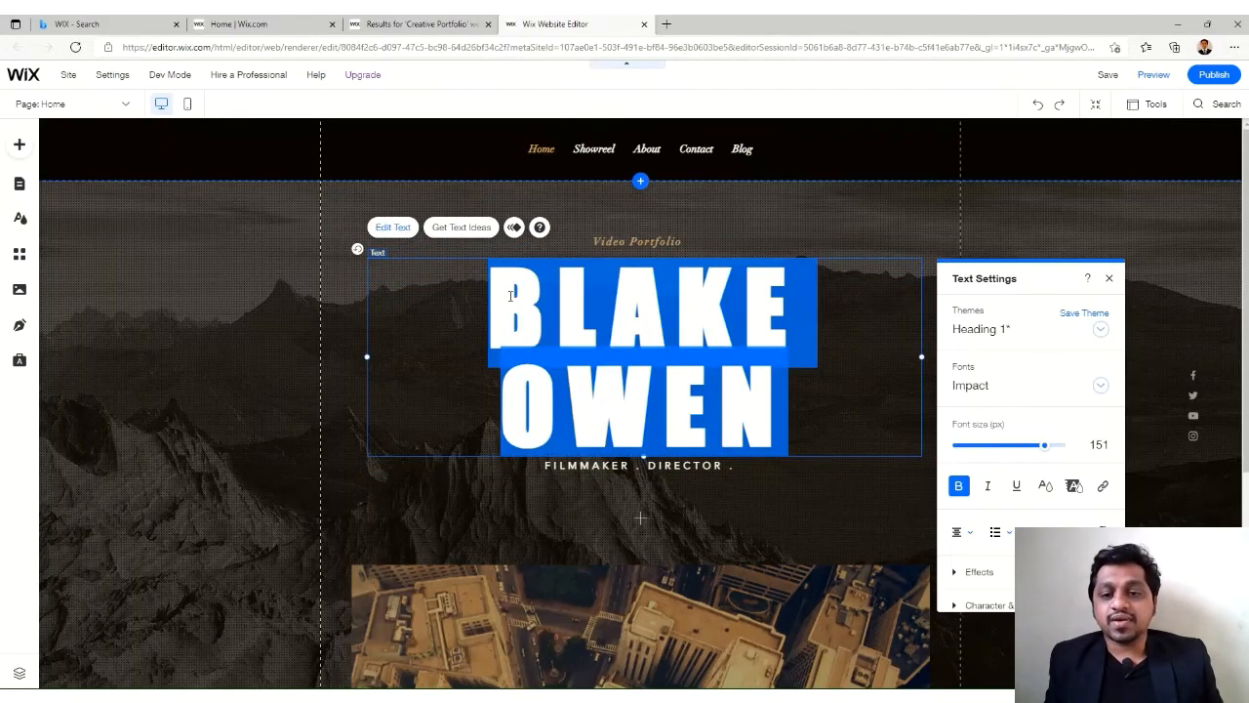
{"action": "key", "text": "BackSpace"}
{"action": "type", "text": "manoj"}
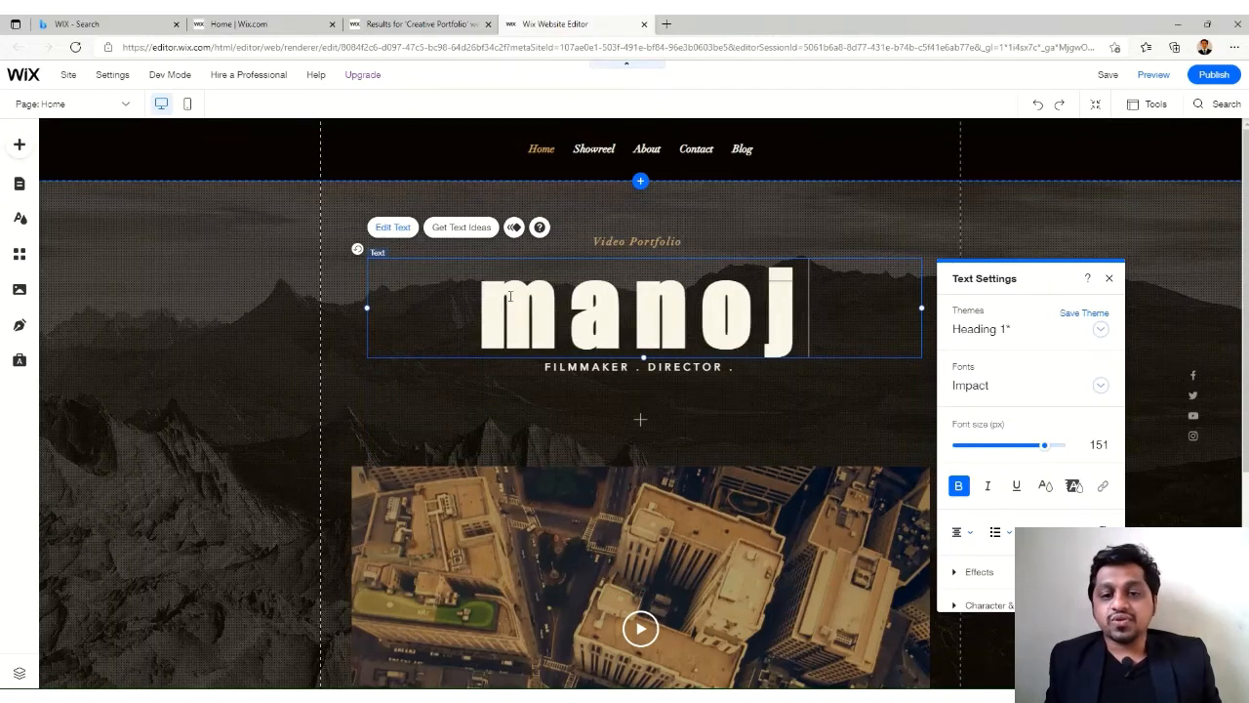
{"action": "type", "text": " patil"}
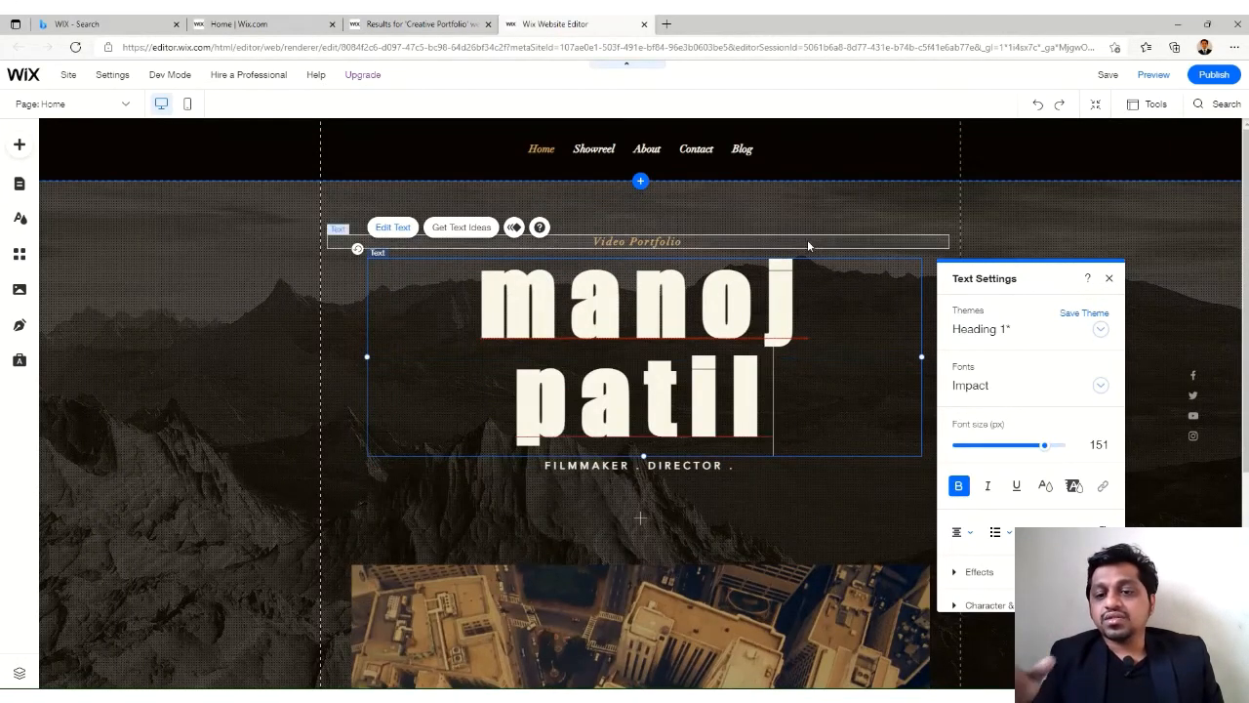
Step: Set the heading's font size to 155 and make it italic
{"action": "left_click", "coordinate": [988, 486]}
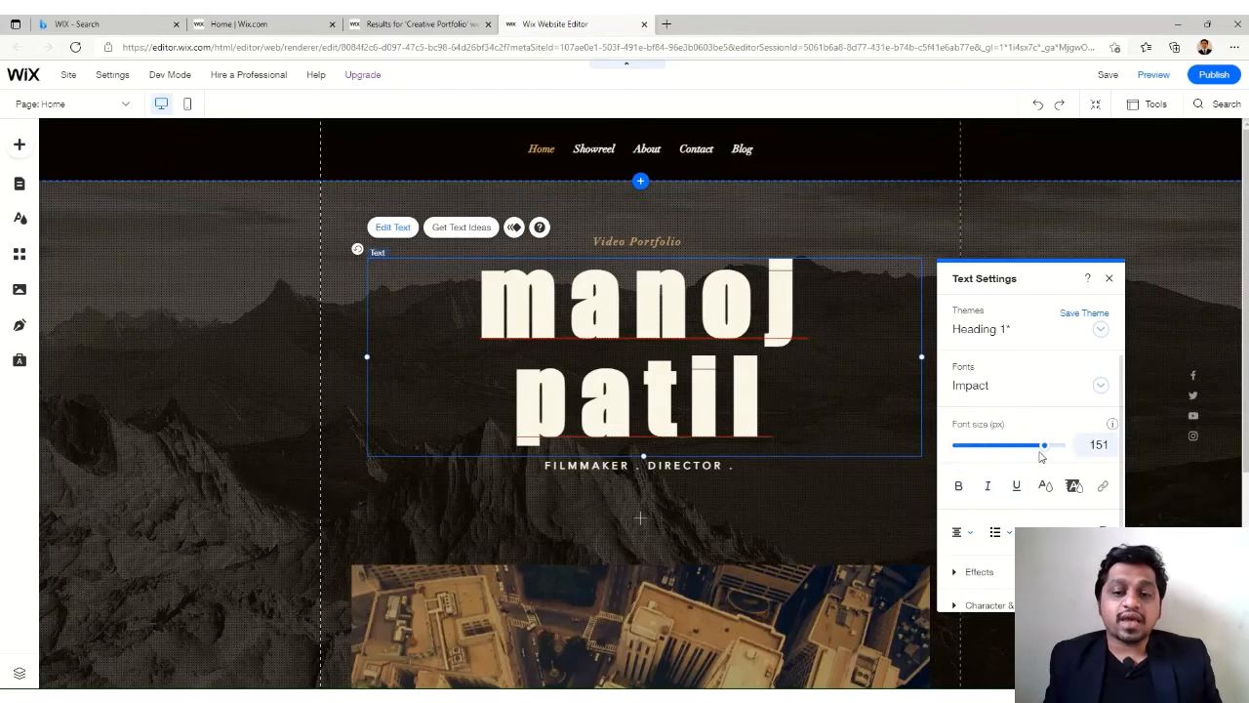
{"action": "mouse_move", "coordinate": [1045, 448]}
{"action": "left_mouse_down"}
{"action": "mouse_move", "coordinate": [989, 452]}
{"action": "mouse_move", "coordinate": [1045, 448]}
{"action": "left_mouse_up"}
{"action": "left_click_drag", "start_coordinate": [810, 426], "coordinate": [508, 332]}
{"action": "left_click", "coordinate": [998, 448]}
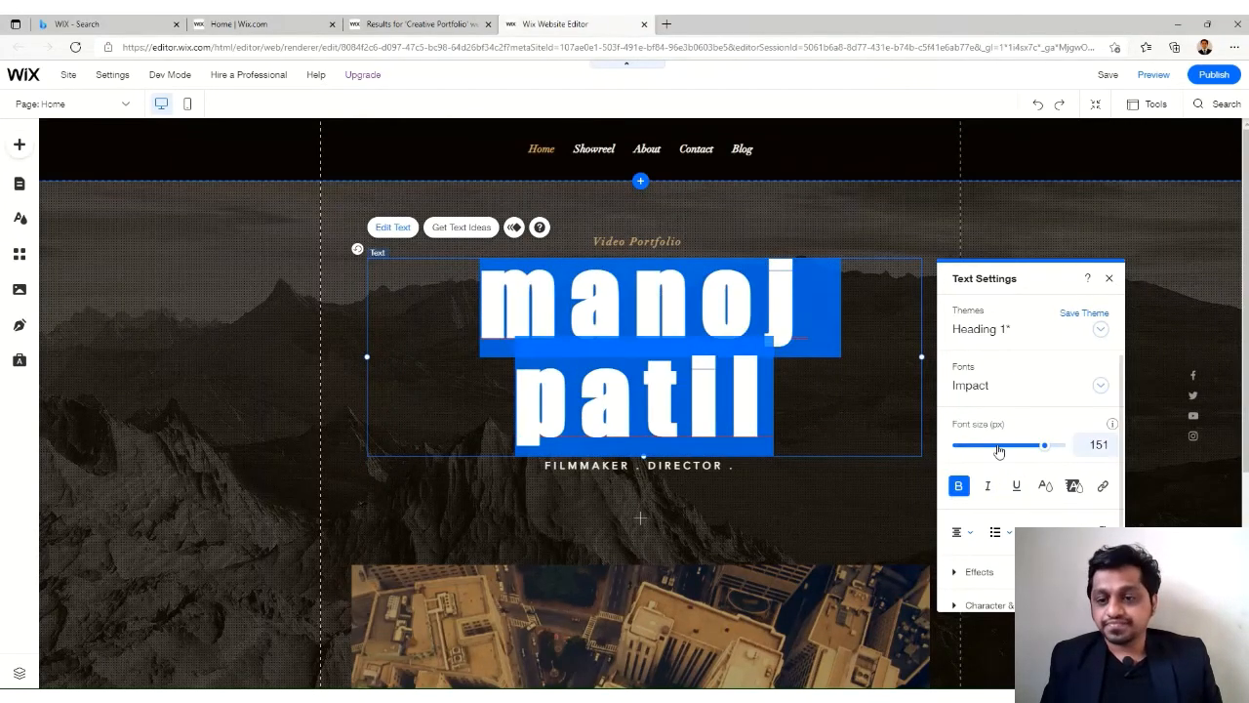
{"action": "left_click", "coordinate": [1018, 450]}
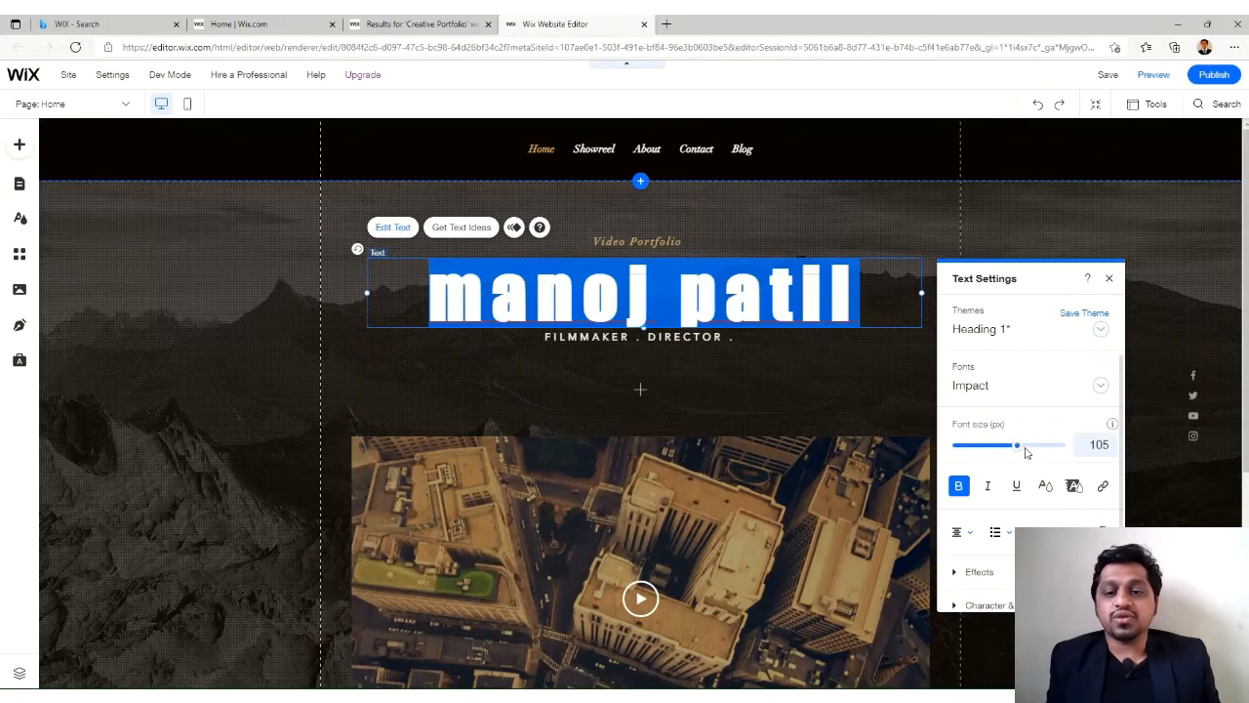
{"action": "left_click", "coordinate": [1027, 448]}
{"action": "left_click", "coordinate": [1033, 447]}
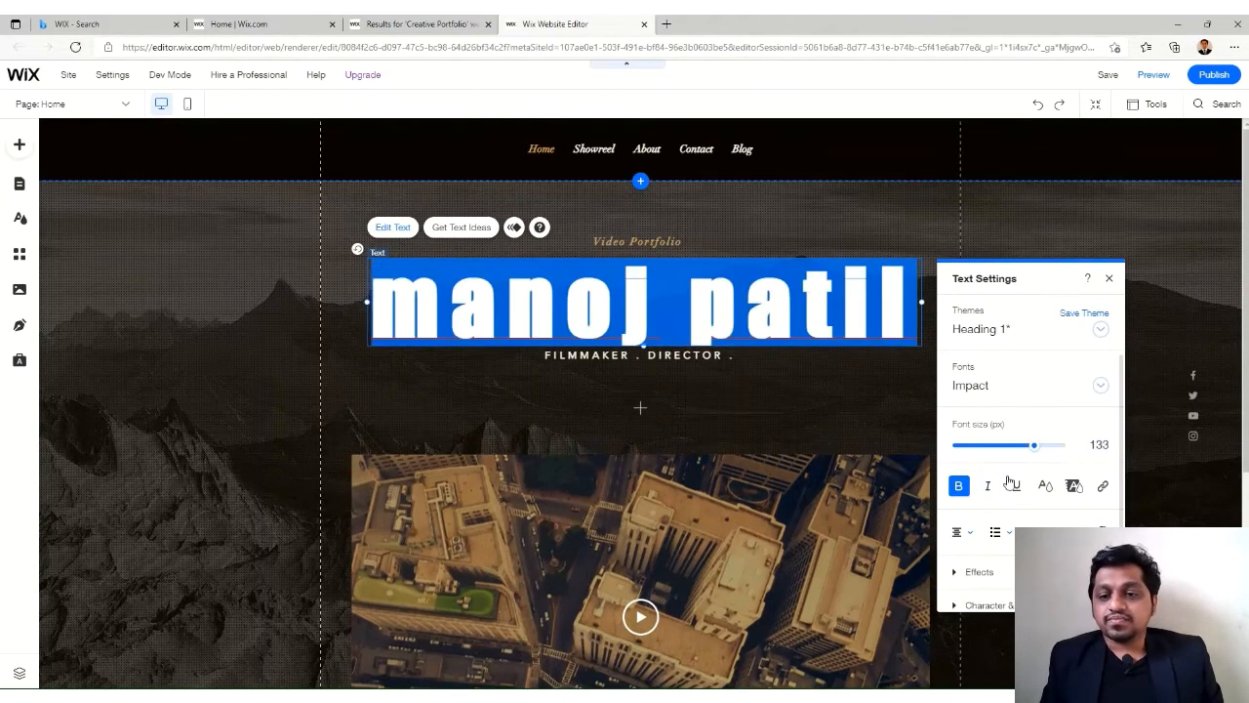
{"action": "left_click", "coordinate": [1048, 446]}
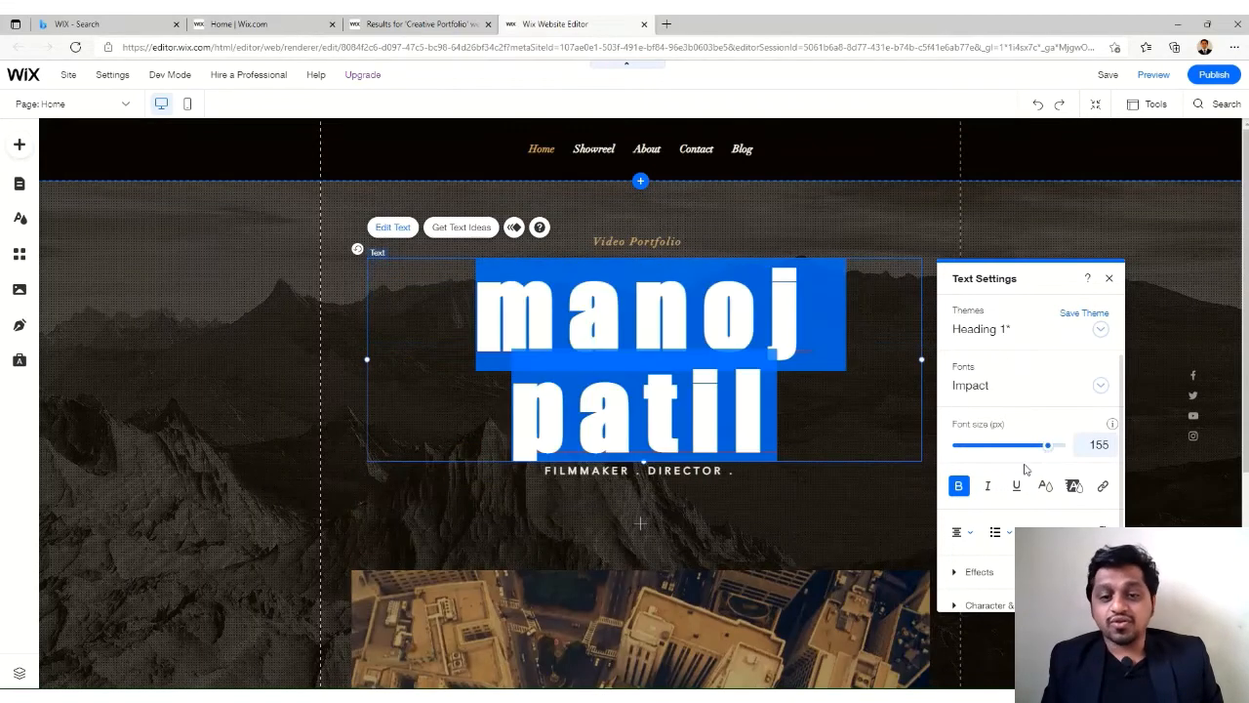
{"action": "left_click", "coordinate": [987, 485]}
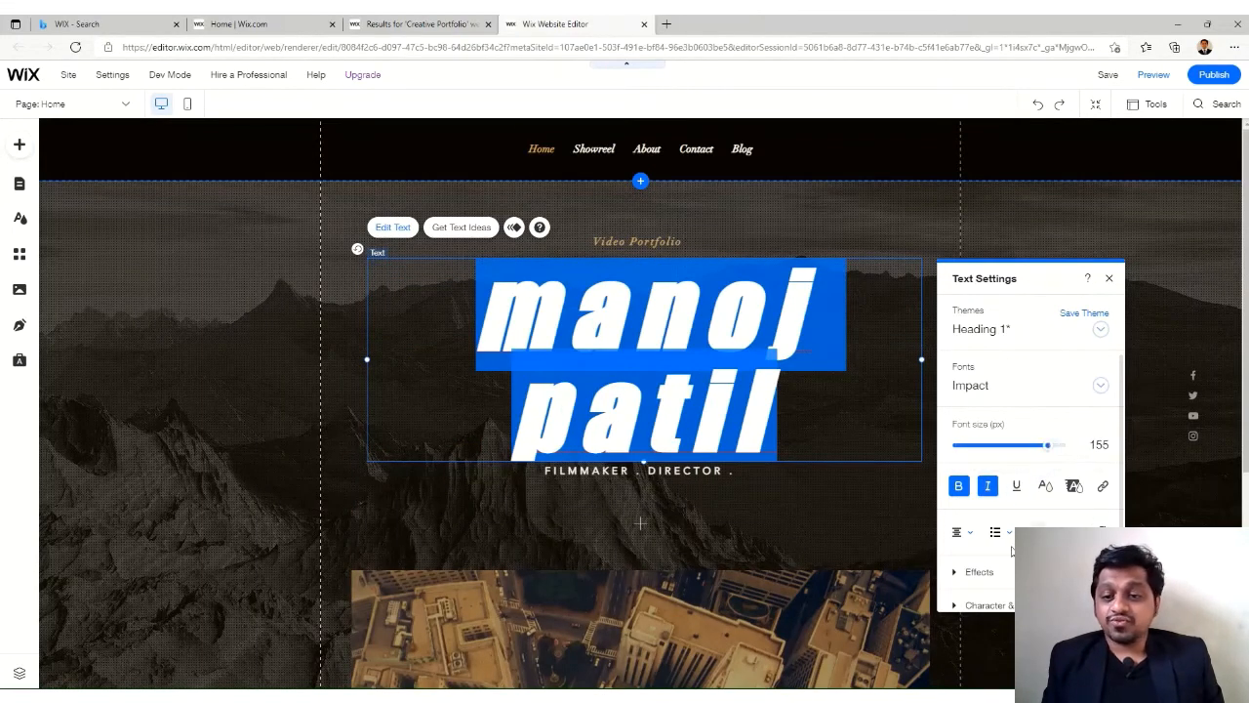
Step: Apply text effect A to the heading and close Text Settings
{"action": "left_click_drag", "start_coordinate": [1121, 515], "coordinate": [1120, 542]}
{"action": "scroll", "coordinate": [976, 547], "scroll_direction": "down", "scroll_amount": 1}
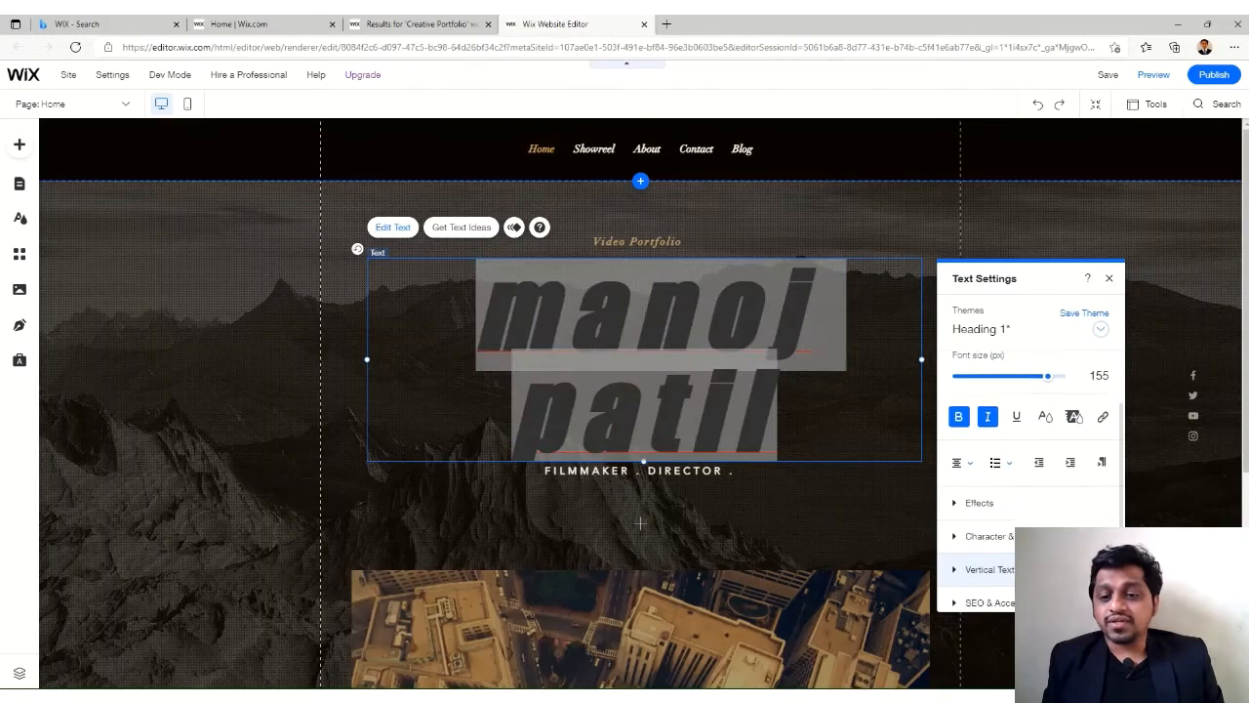
{"action": "left_click", "coordinate": [956, 505]}
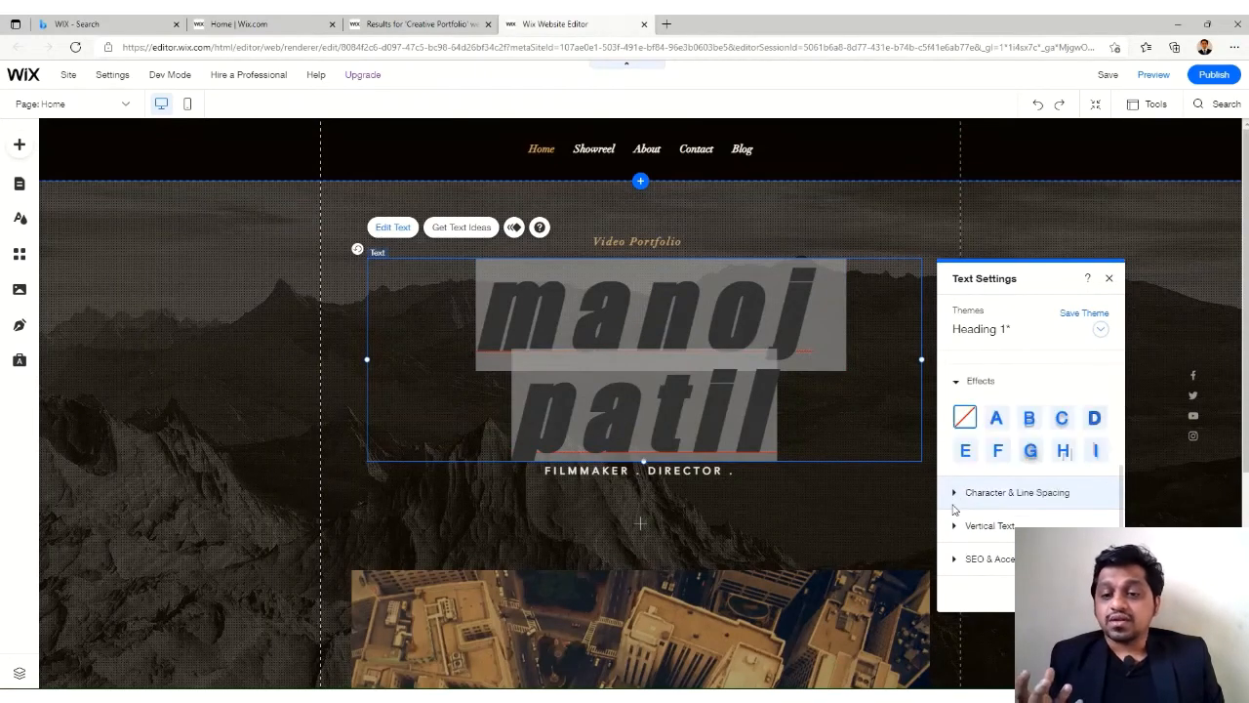
{"action": "left_click", "coordinate": [996, 418]}
{"action": "left_click", "coordinate": [1031, 421]}
{"action": "left_click", "coordinate": [997, 421]}
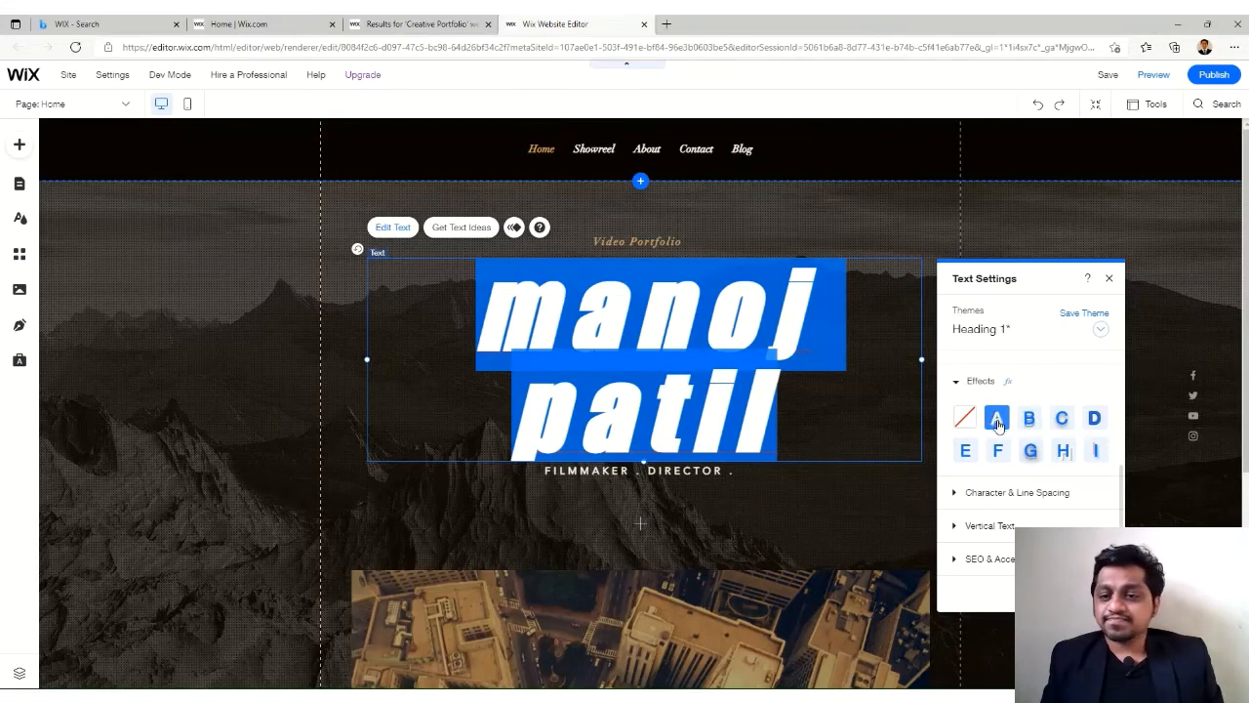
{"action": "left_click", "coordinate": [1108, 278]}
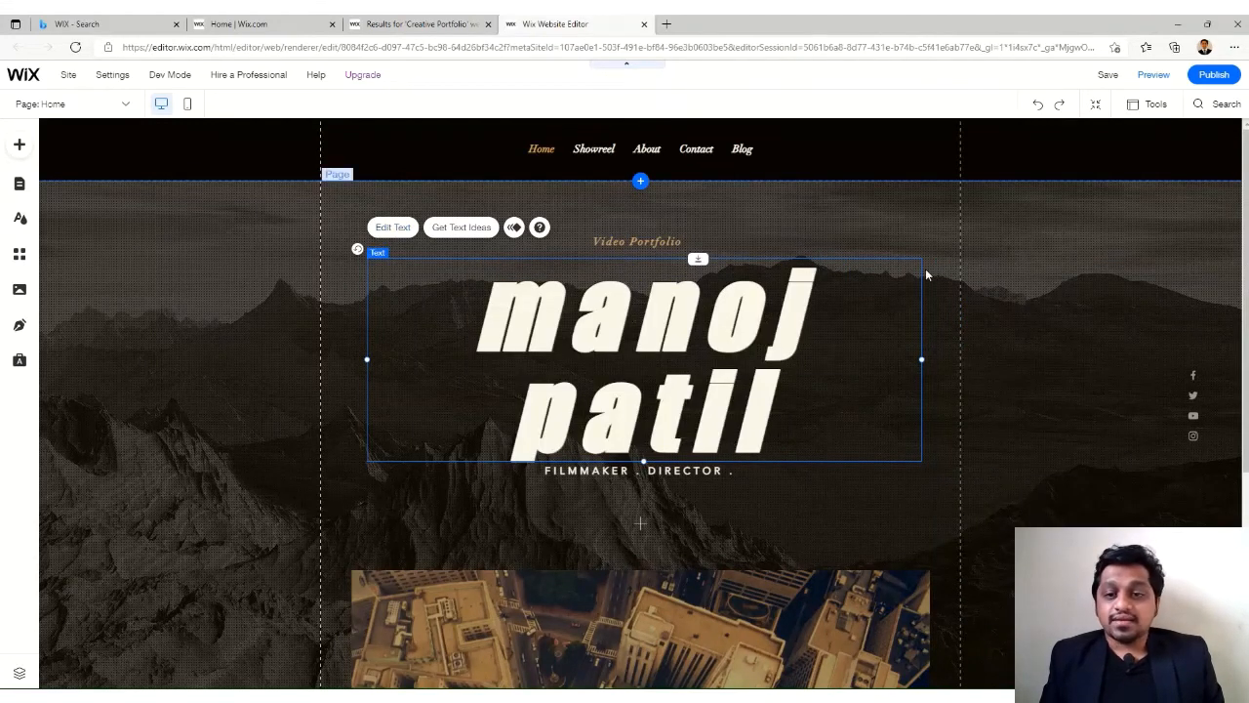
Step: Preview entrance animations on the name heading, from Bounce-In through Fly-In
{"action": "left_click", "coordinate": [515, 228]}
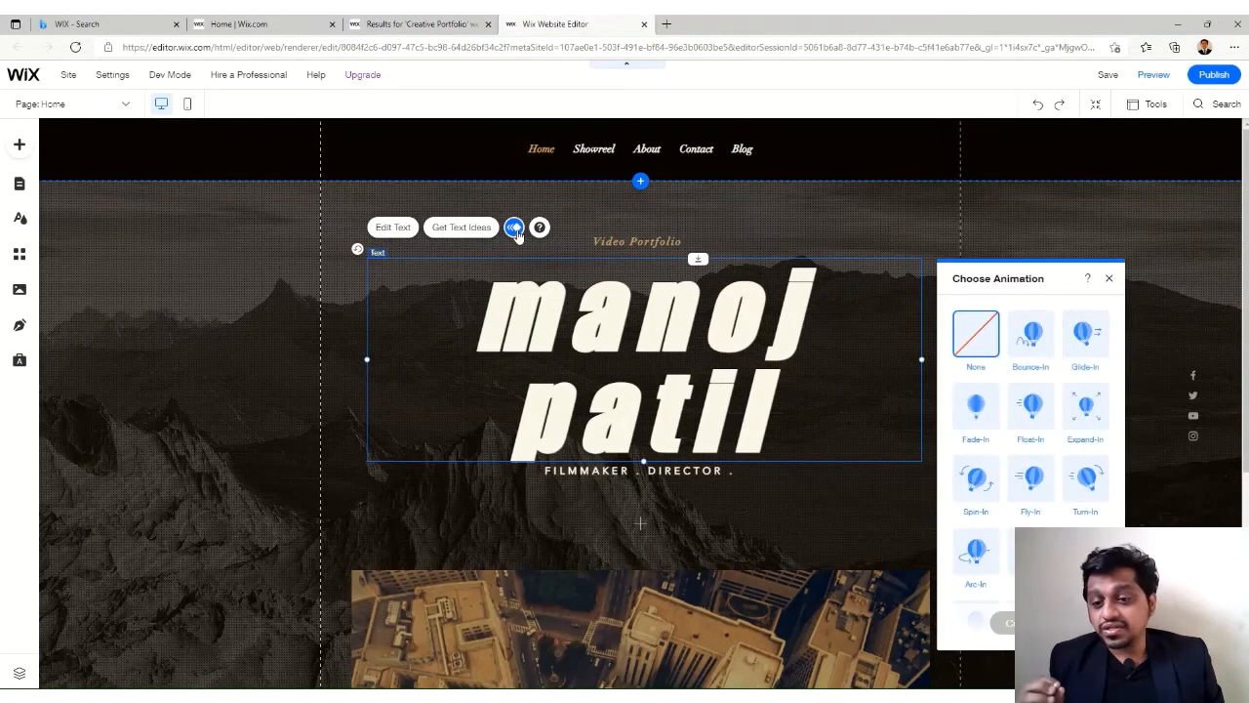
{"action": "left_click", "coordinate": [1033, 337]}
{"action": "left_click", "coordinate": [1081, 337]}
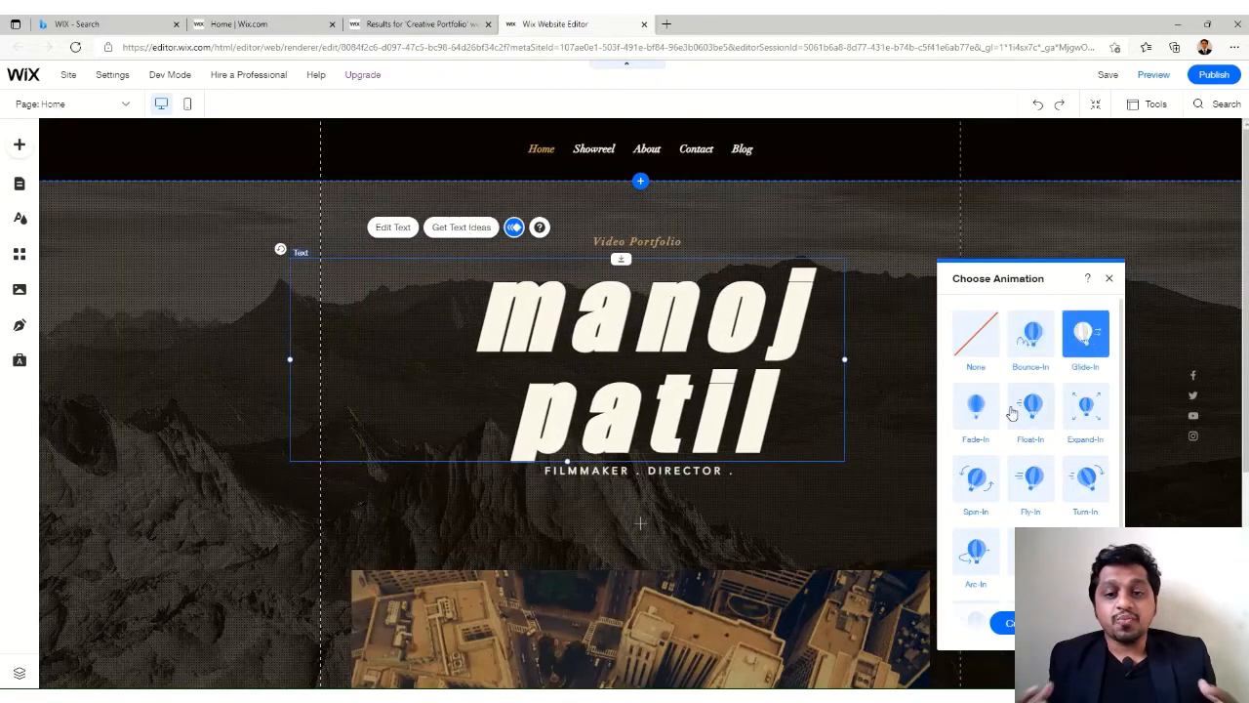
{"action": "left_click", "coordinate": [976, 405]}
{"action": "left_click", "coordinate": [1026, 405]}
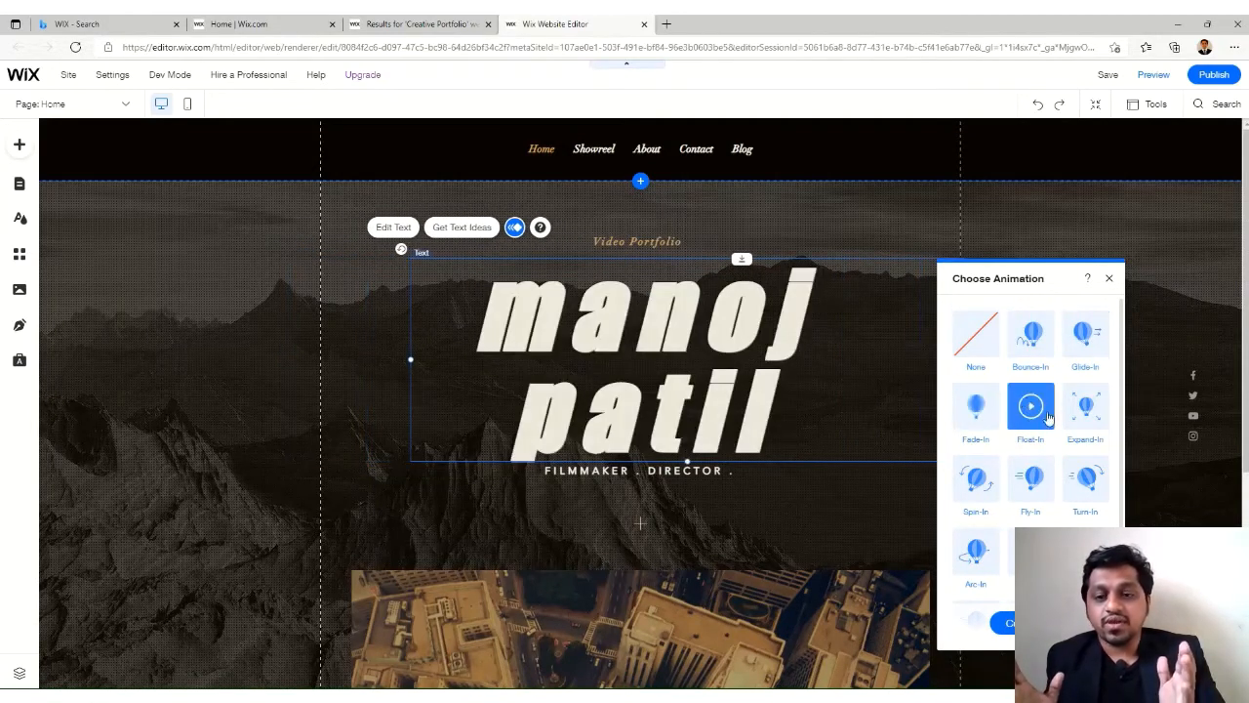
{"action": "left_click", "coordinate": [977, 480]}
{"action": "left_click", "coordinate": [1026, 485]}
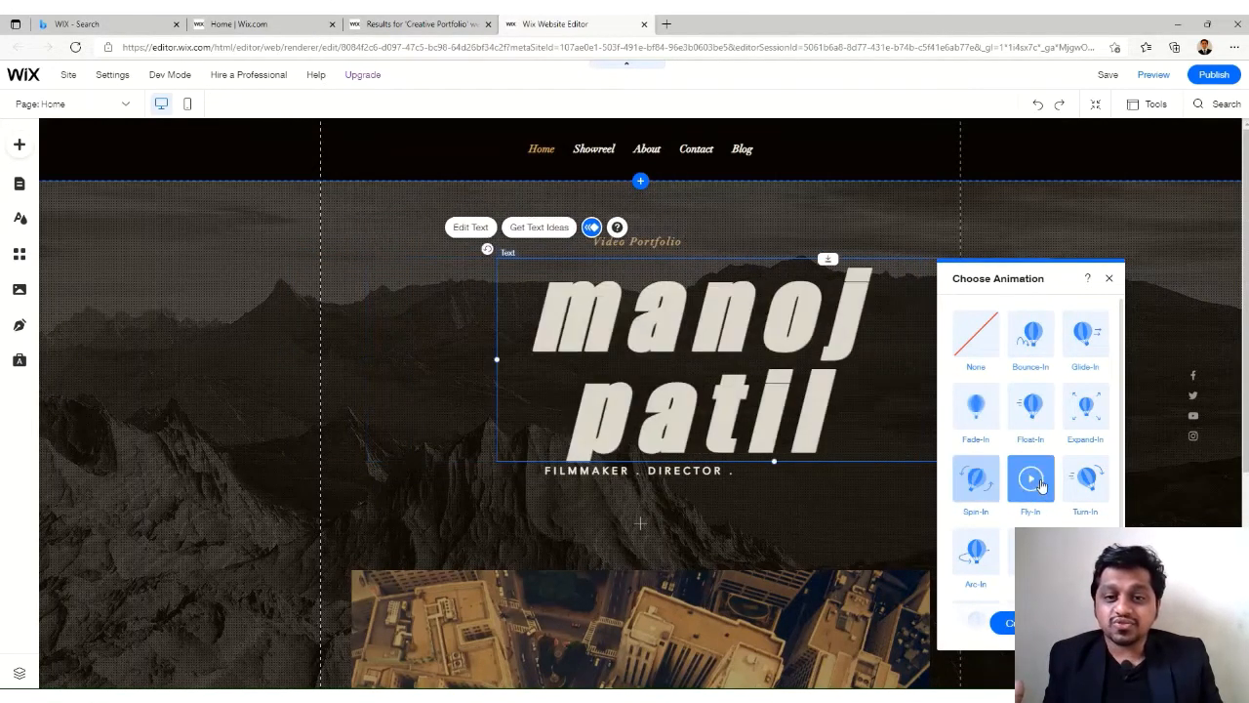
Step: Set the heading's animation to Glide-In, close the panel, and save the site
{"action": "scroll", "coordinate": [1106, 500], "scroll_direction": "down", "scroll_amount": 1}
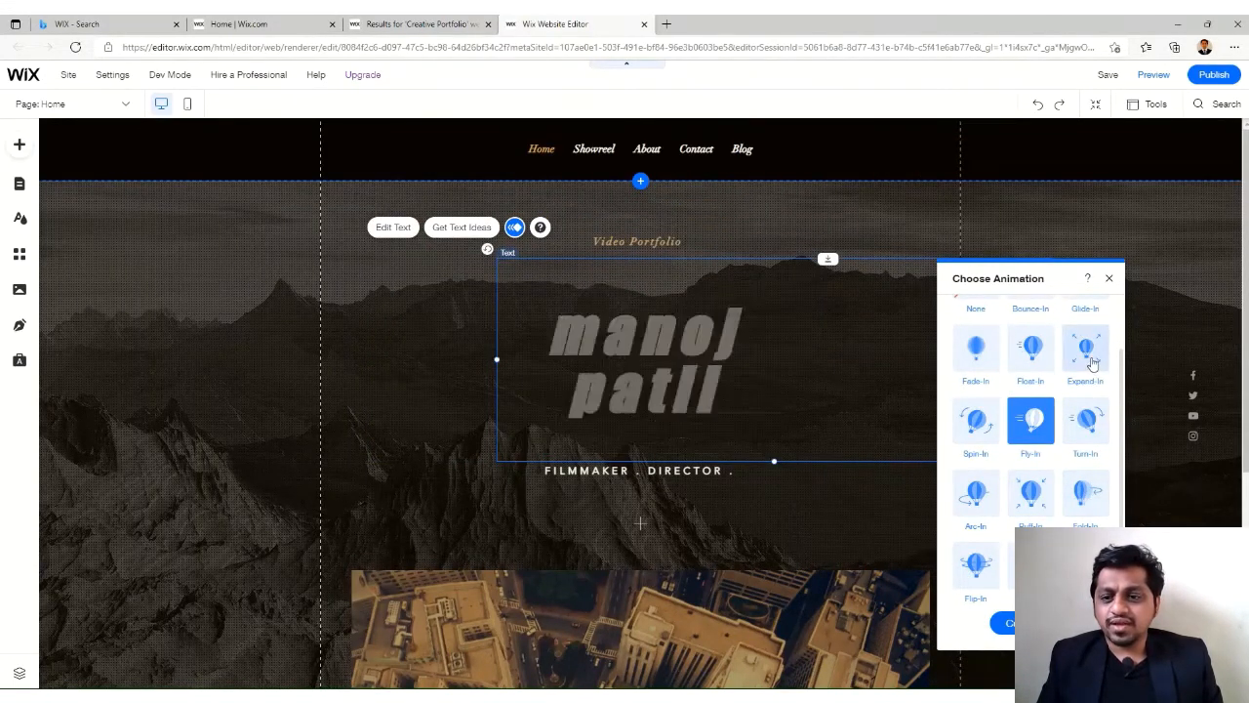
{"action": "scroll", "coordinate": [1054, 388], "scroll_direction": "up", "scroll_amount": 1}
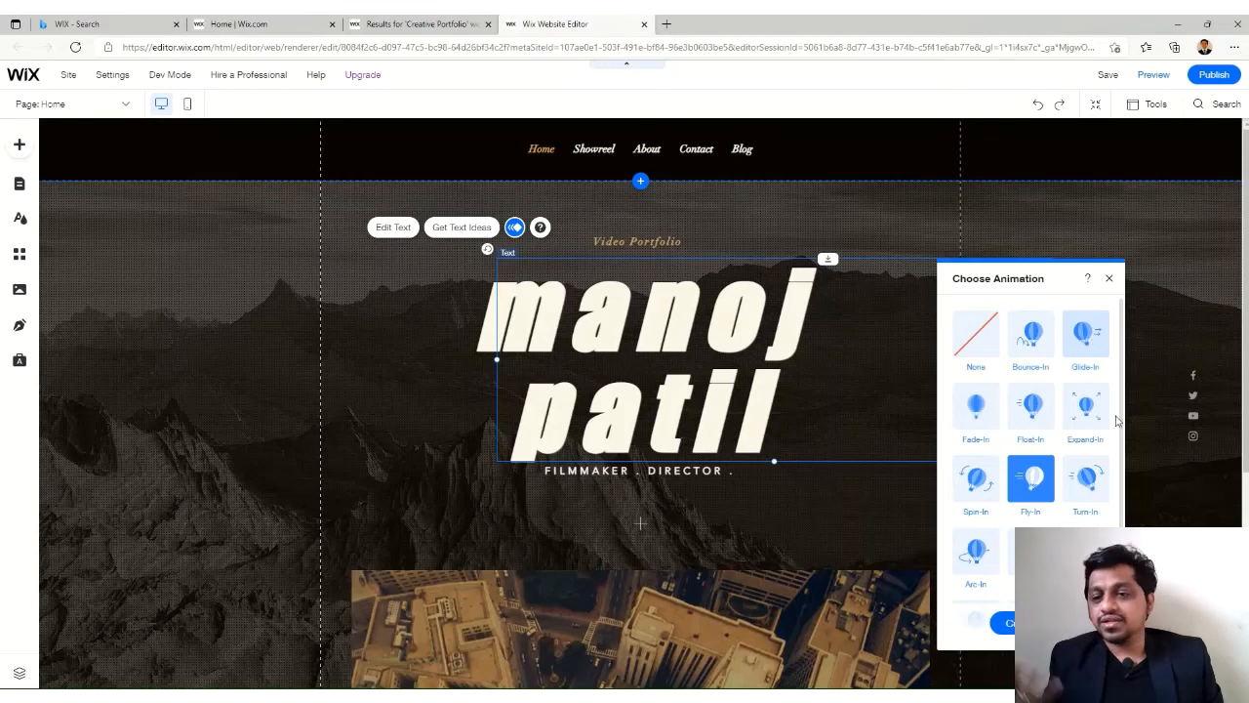
{"action": "left_click", "coordinate": [1005, 623]}
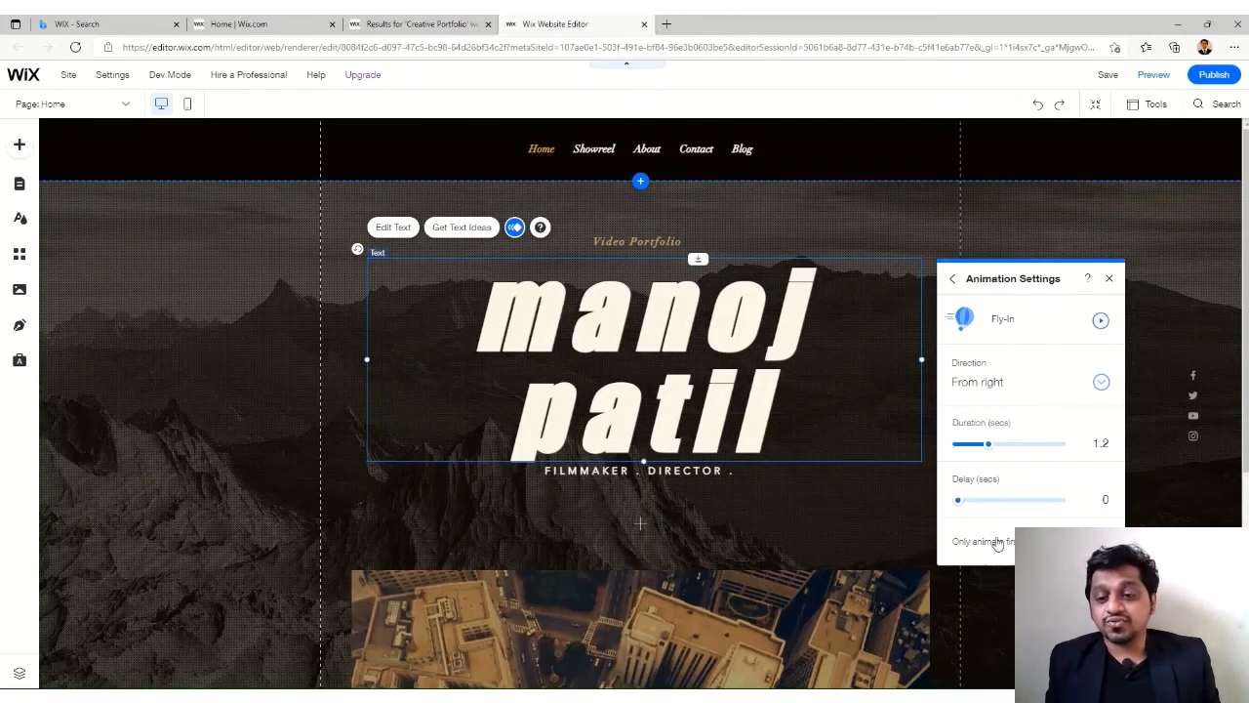
{"action": "left_click", "coordinate": [952, 278]}
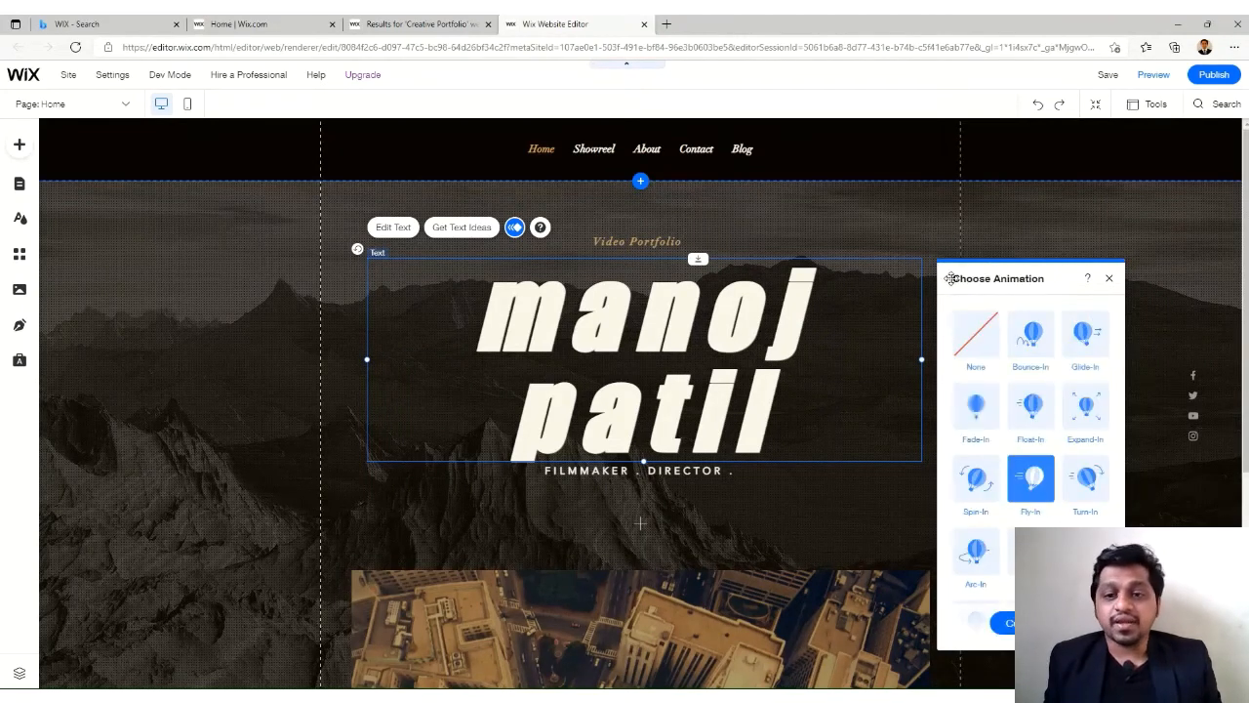
{"action": "left_click", "coordinate": [1086, 334]}
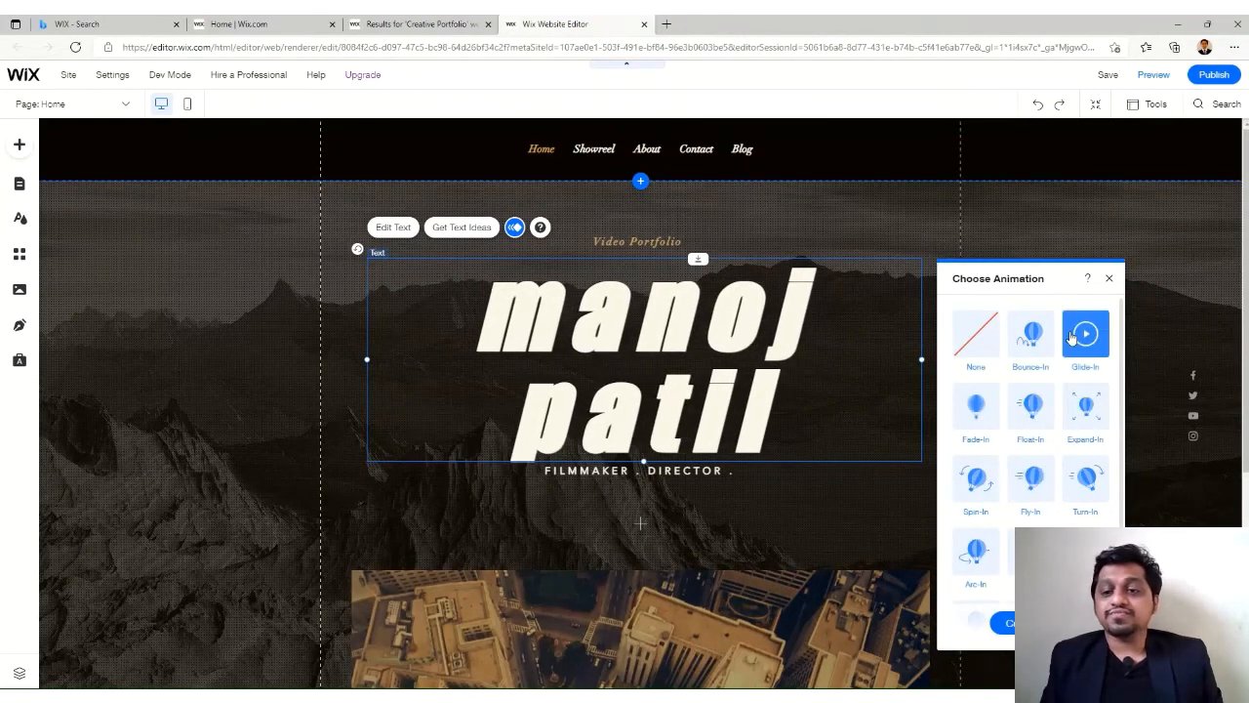
{"action": "left_click", "coordinate": [1109, 280]}
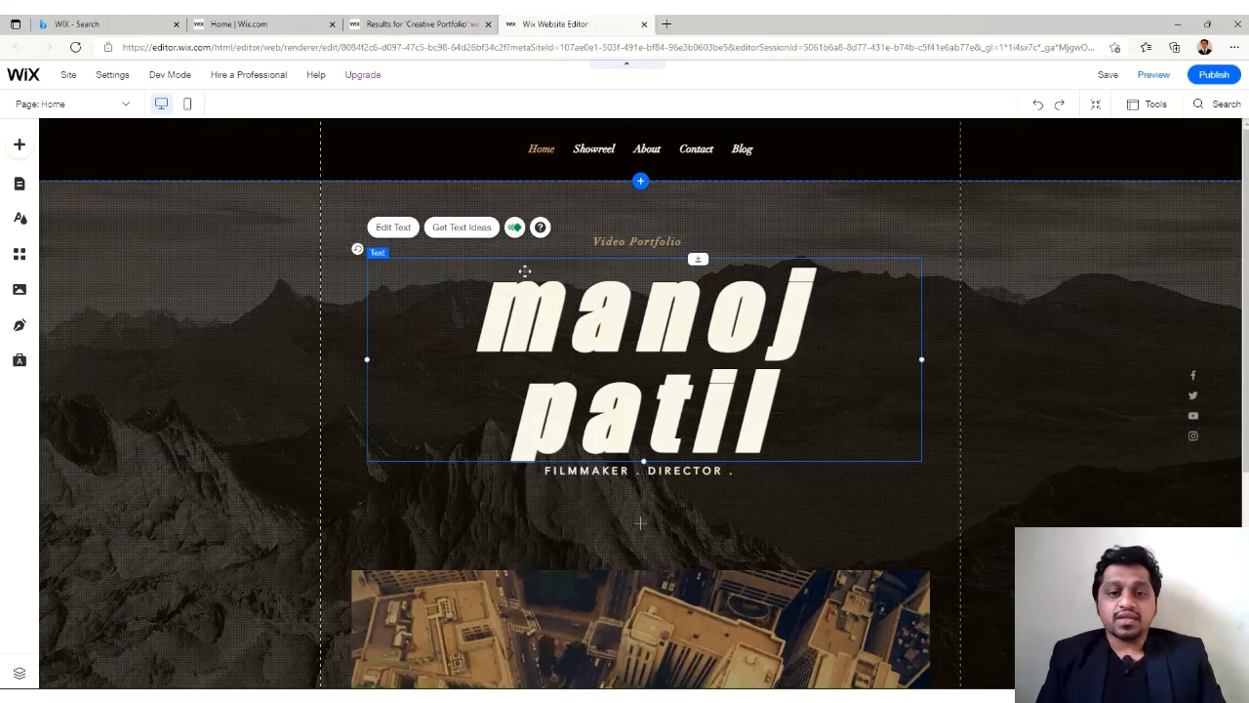
{"action": "left_click", "coordinate": [1113, 76]}
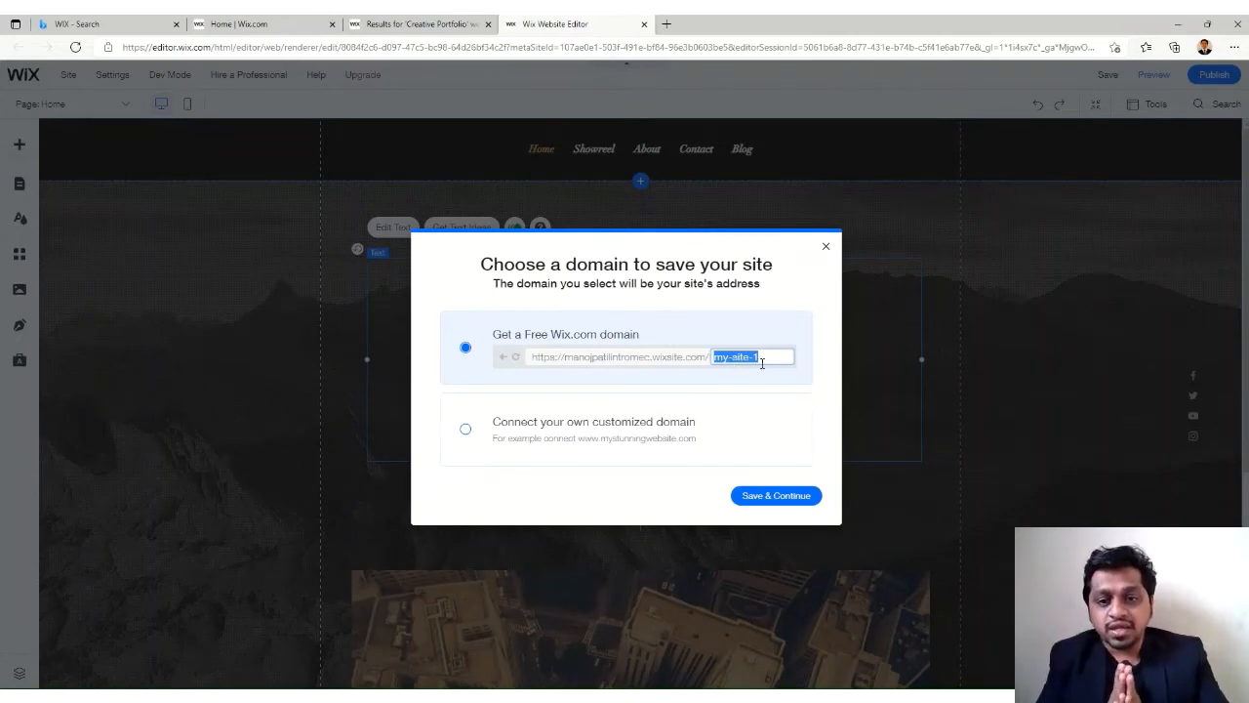
Step: Replace my-site-1 with myportfolio in the free Wix address and save
{"action": "key", "text": "BackSpace"}
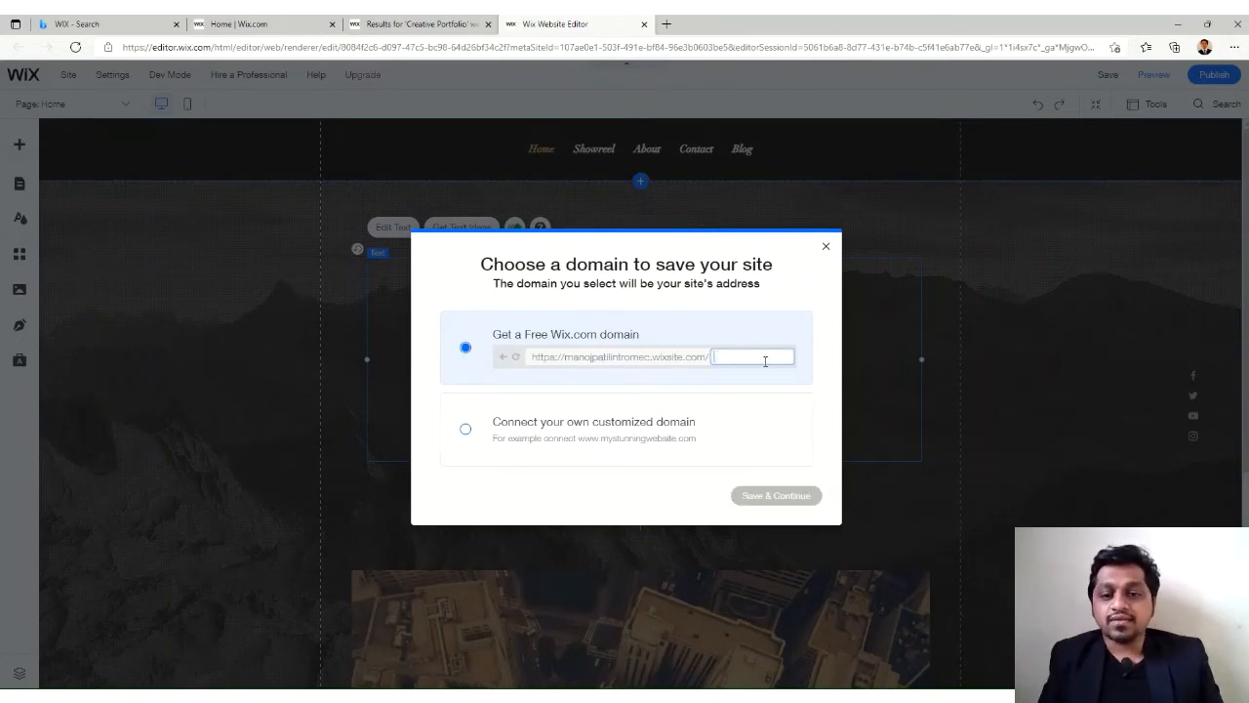
{"action": "type", "text": "portfol"}
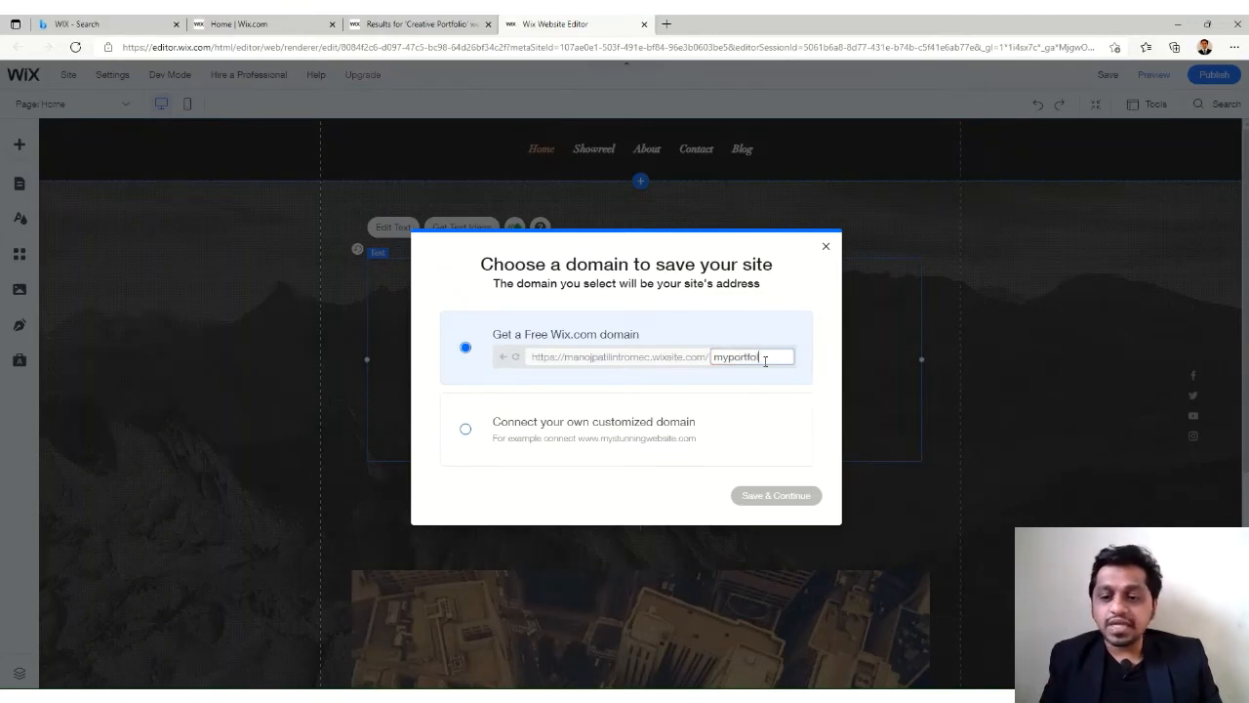
{"action": "type", "text": "io"}
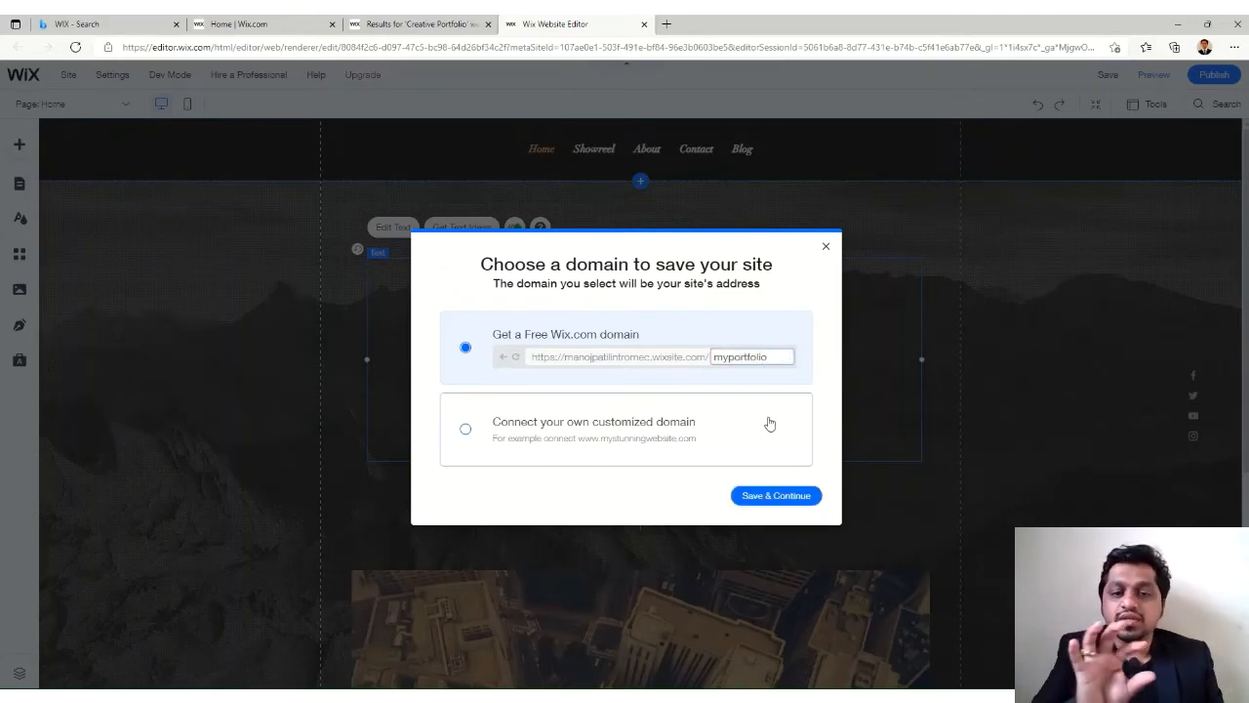
{"action": "left_click", "coordinate": [769, 498]}
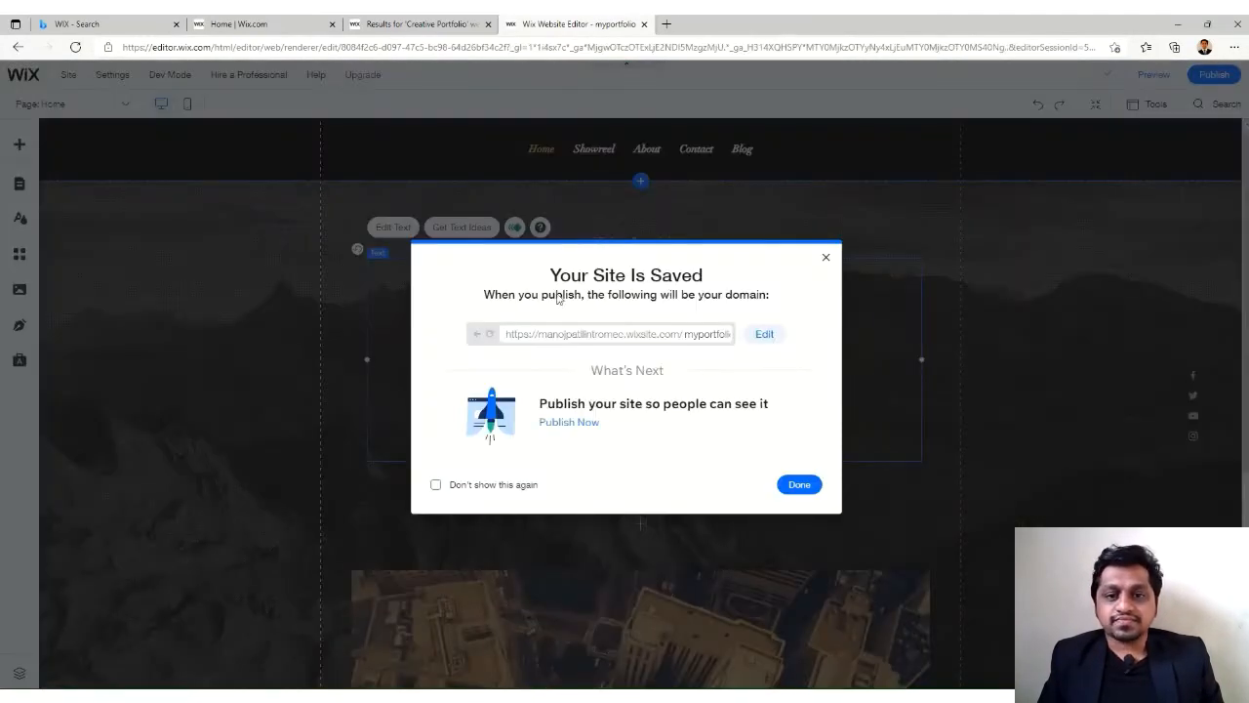
{"action": "left_click", "coordinate": [801, 482]}
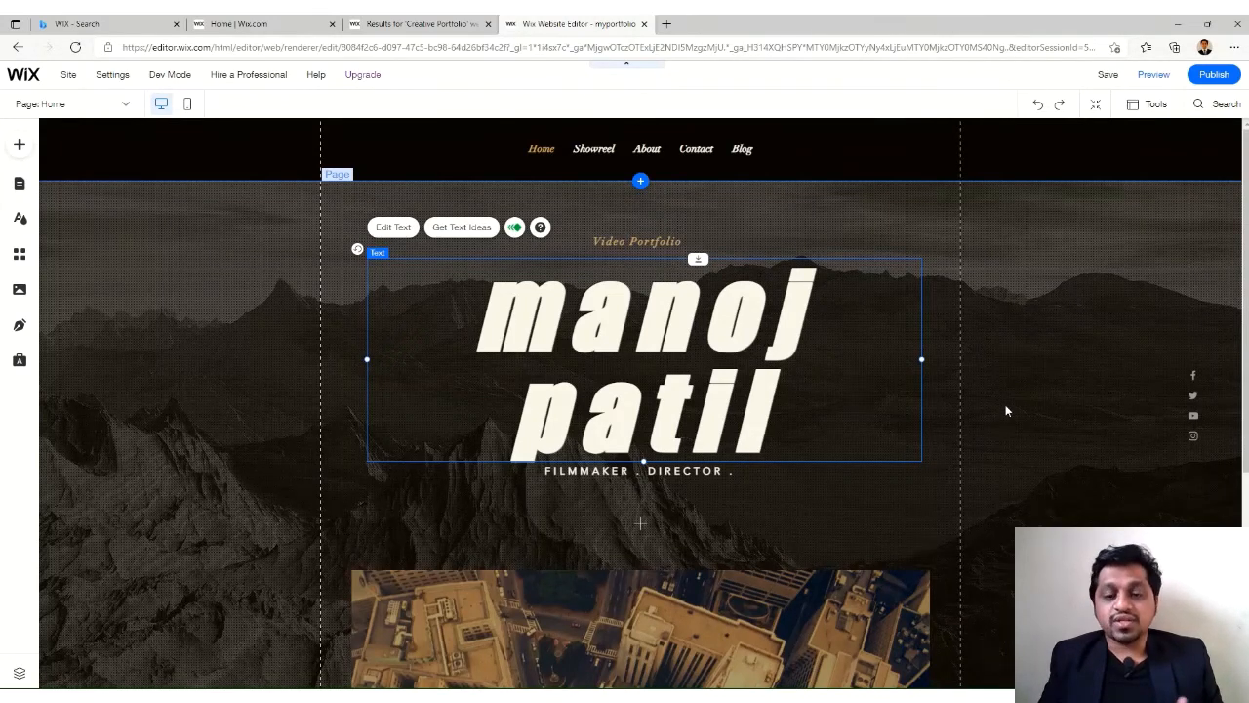
{"action": "scroll", "coordinate": [1012, 406], "scroll_direction": "down", "scroll_amount": 2}
{"action": "scroll", "coordinate": [644, 568], "scroll_direction": "down", "scroll_amount": 1}
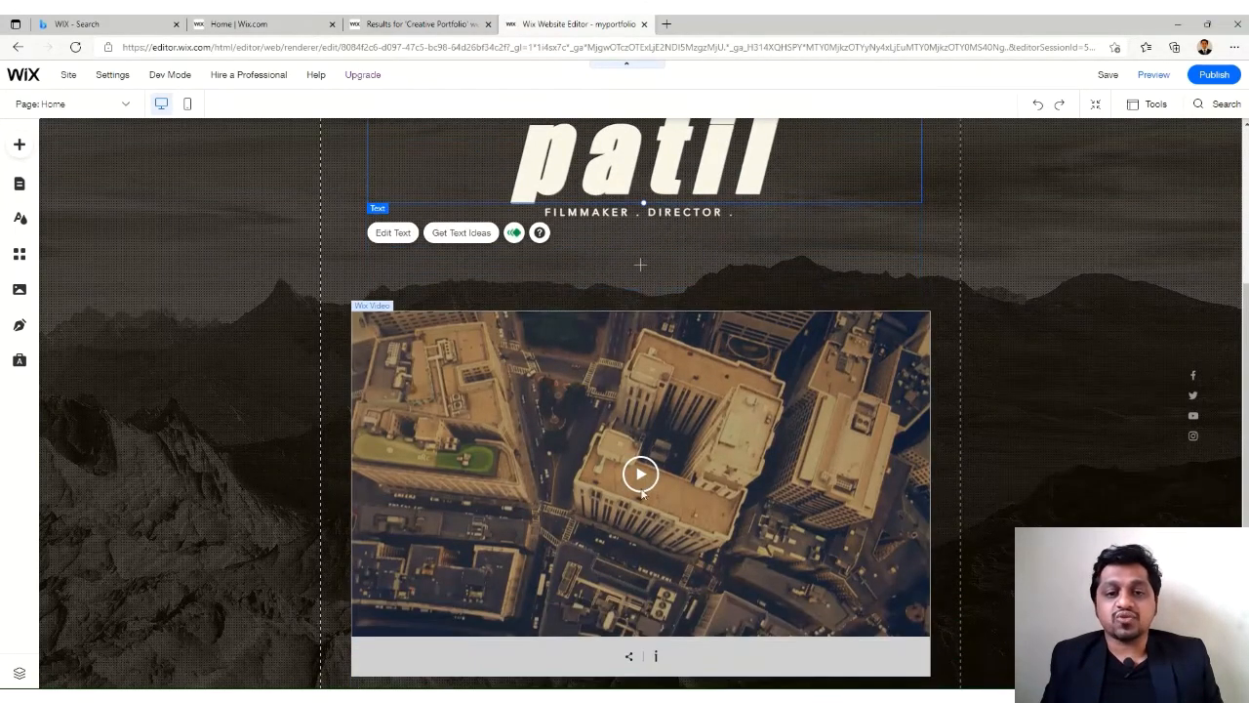
{"action": "left_click", "coordinate": [642, 485]}
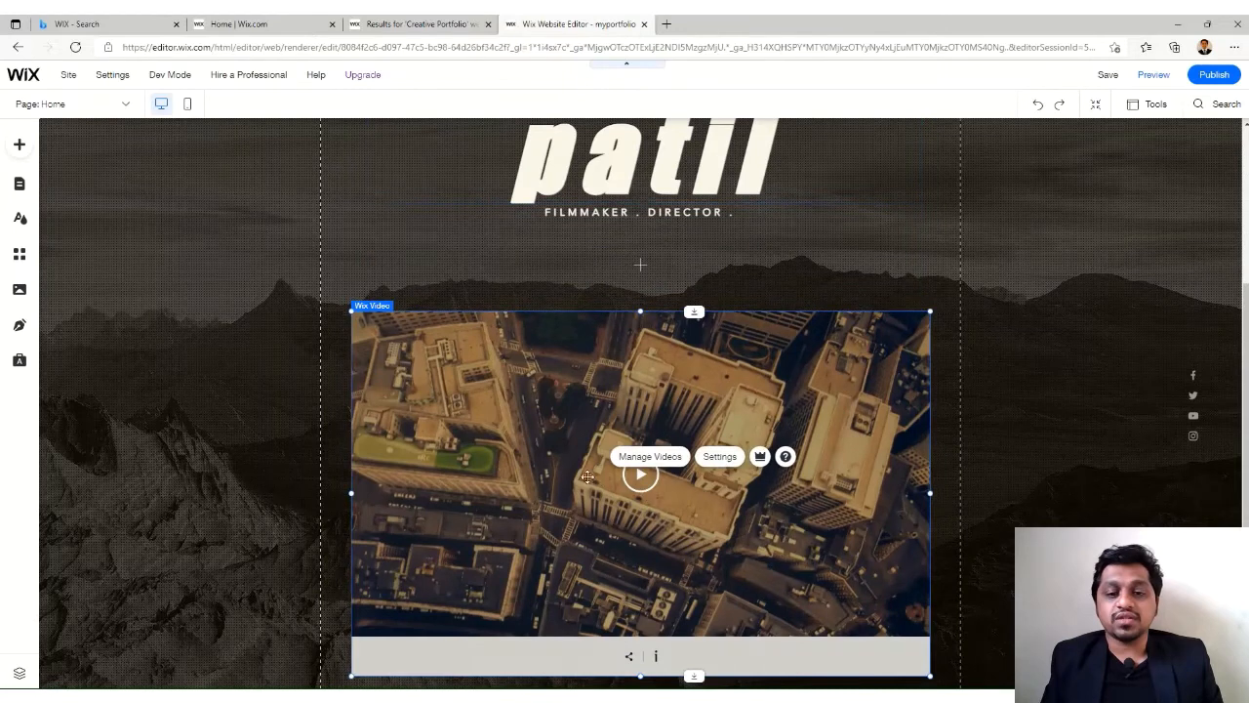
{"action": "left_click", "coordinate": [654, 461]}
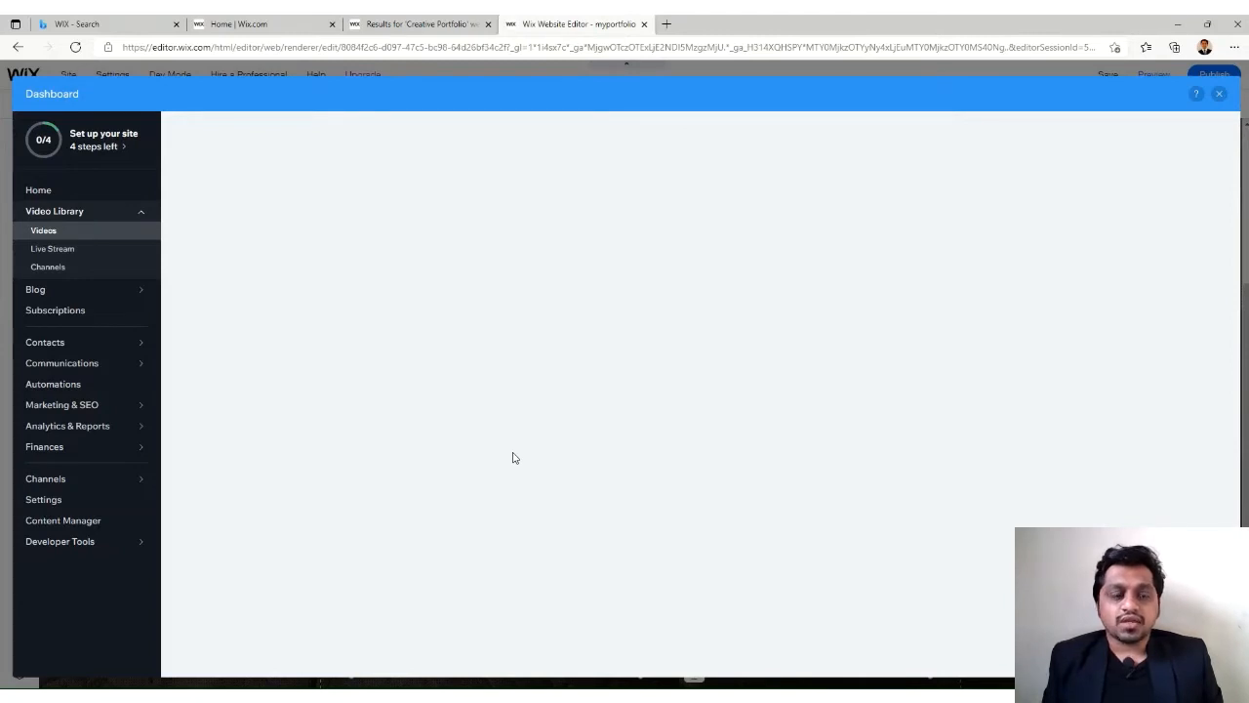
{"action": "left_click", "coordinate": [46, 230]}
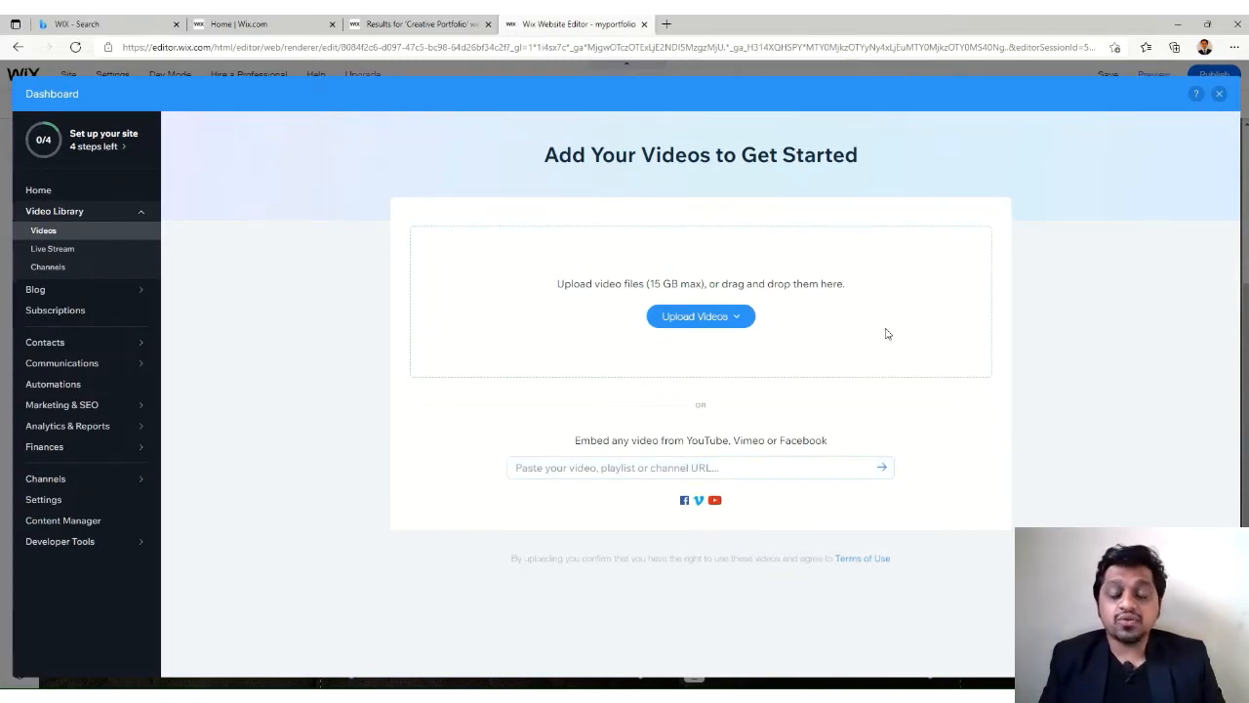
{"action": "left_click", "coordinate": [1218, 98]}
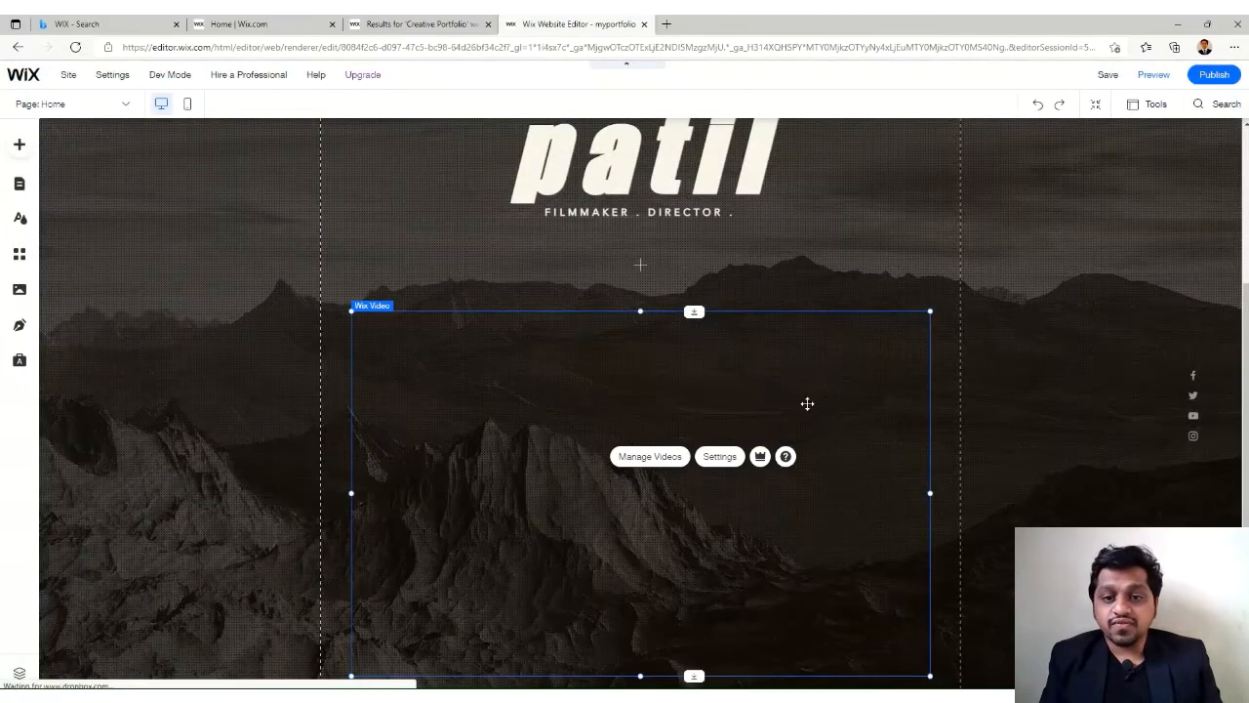
{"action": "scroll", "coordinate": [665, 514], "scroll_direction": "up", "scroll_amount": 1}
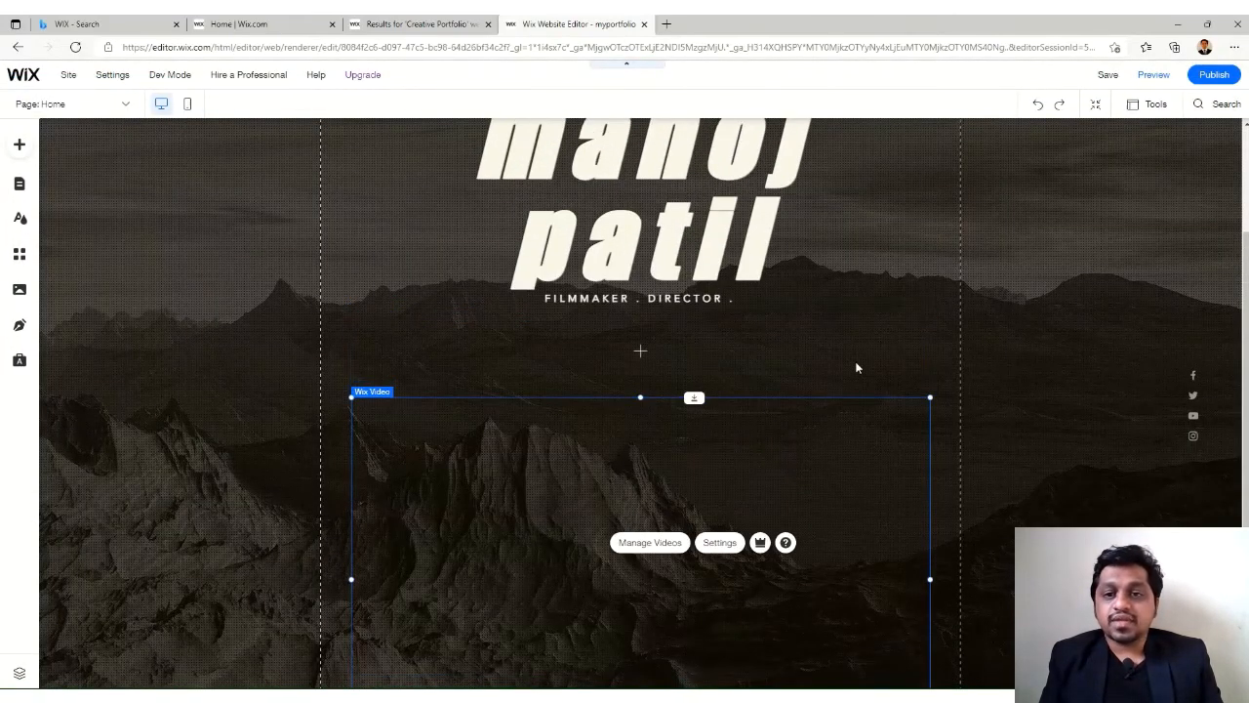
{"action": "left_click", "coordinate": [856, 365]}
{"action": "scroll", "coordinate": [680, 508], "scroll_direction": "up", "scroll_amount": 2}
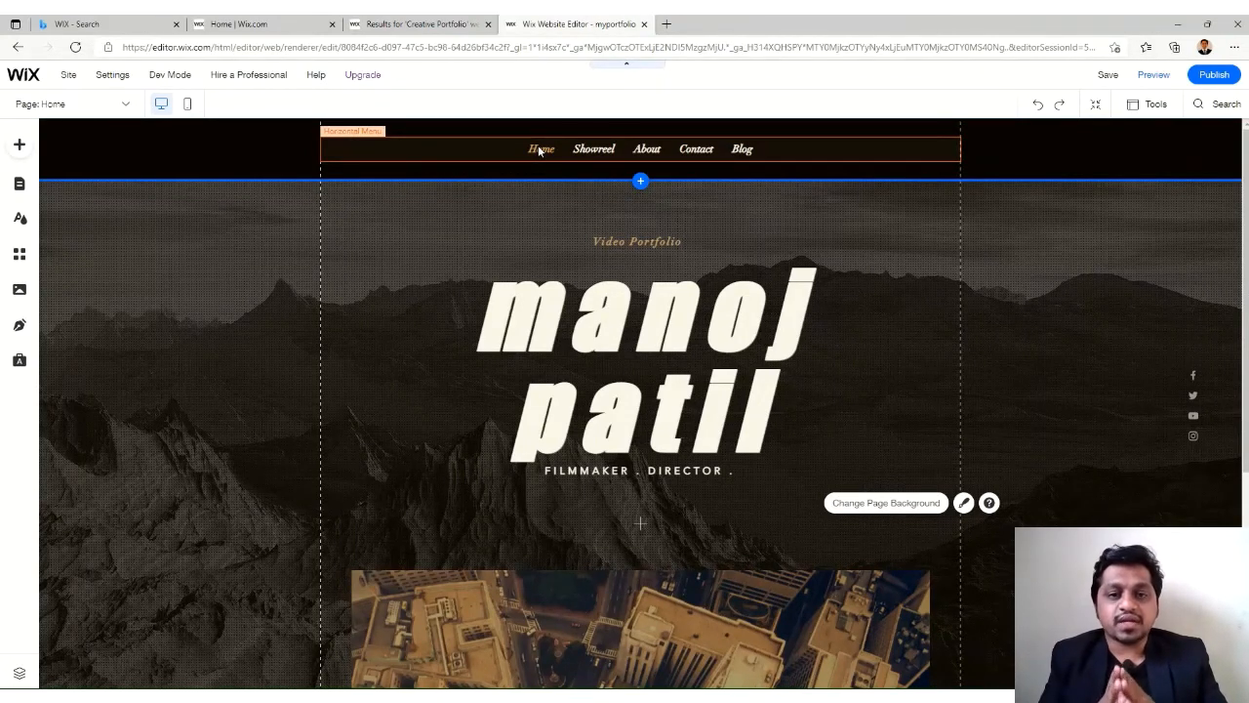
Step: Switch to the Showreel page from the pages dropdown and scroll through it
{"action": "left_click", "coordinate": [125, 103]}
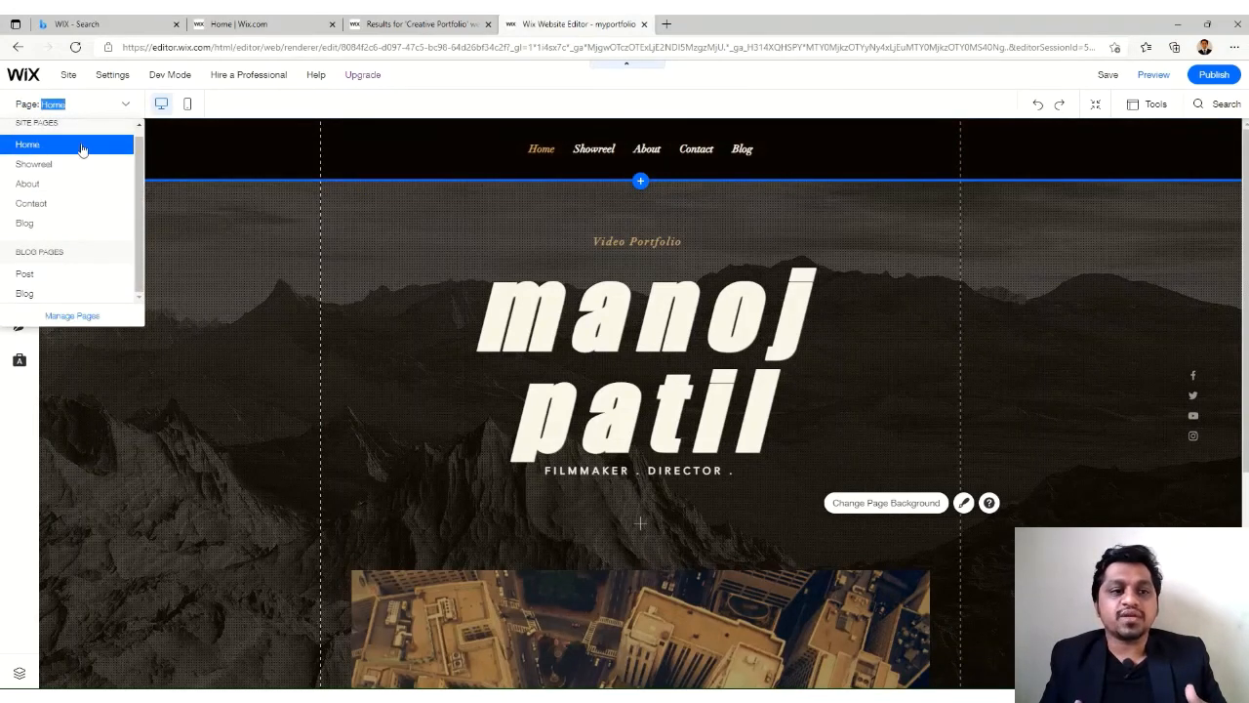
{"action": "left_click", "coordinate": [35, 164]}
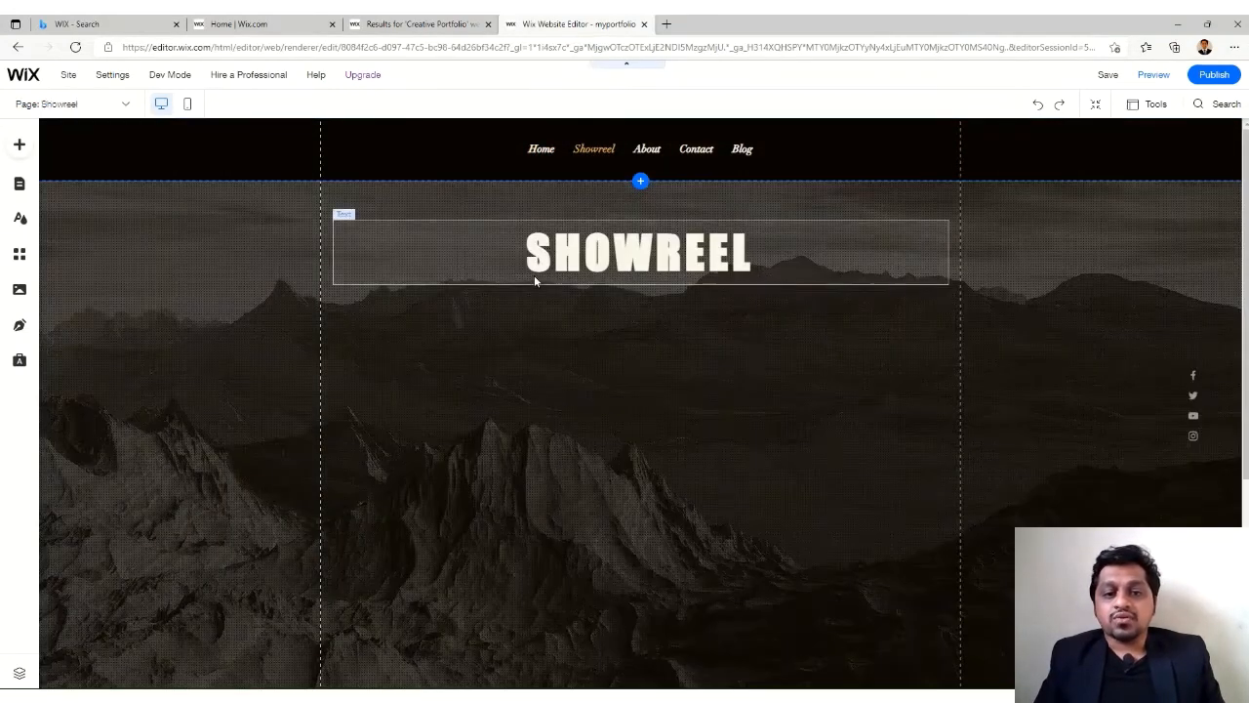
{"action": "scroll", "coordinate": [736, 390], "scroll_direction": "down", "scroll_amount": 5}
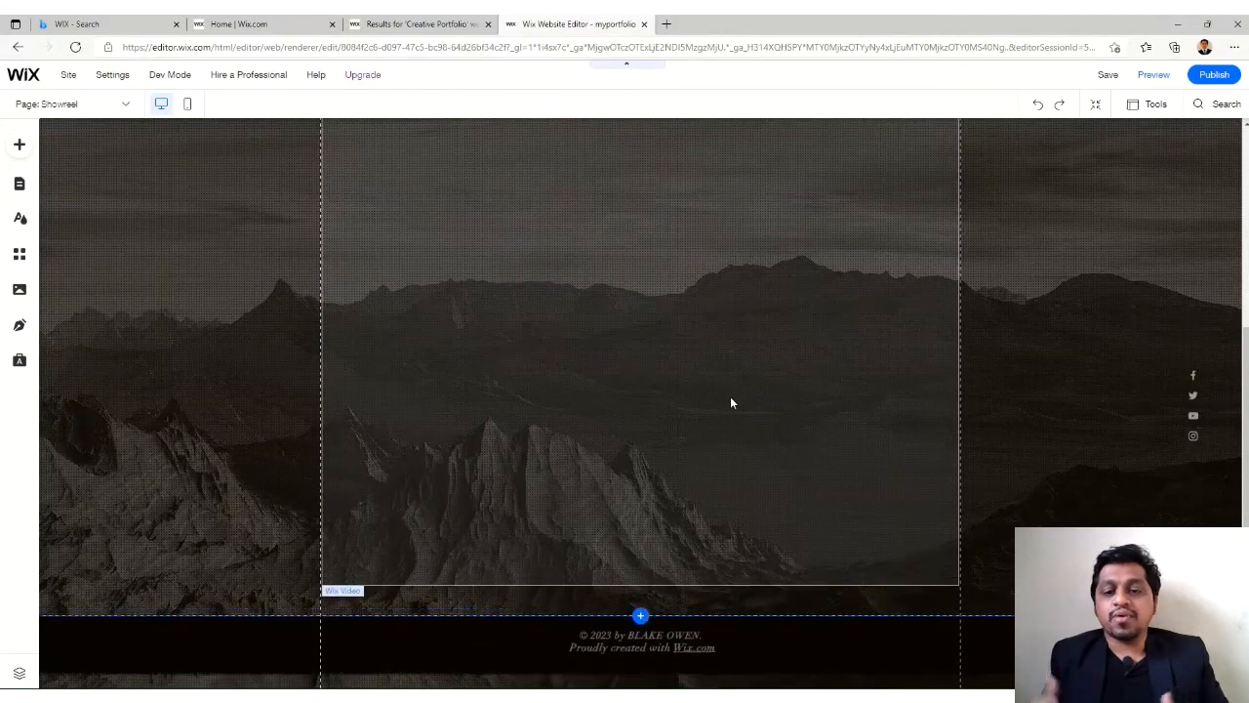
{"action": "scroll", "coordinate": [730, 402], "scroll_direction": "down", "scroll_amount": 2}
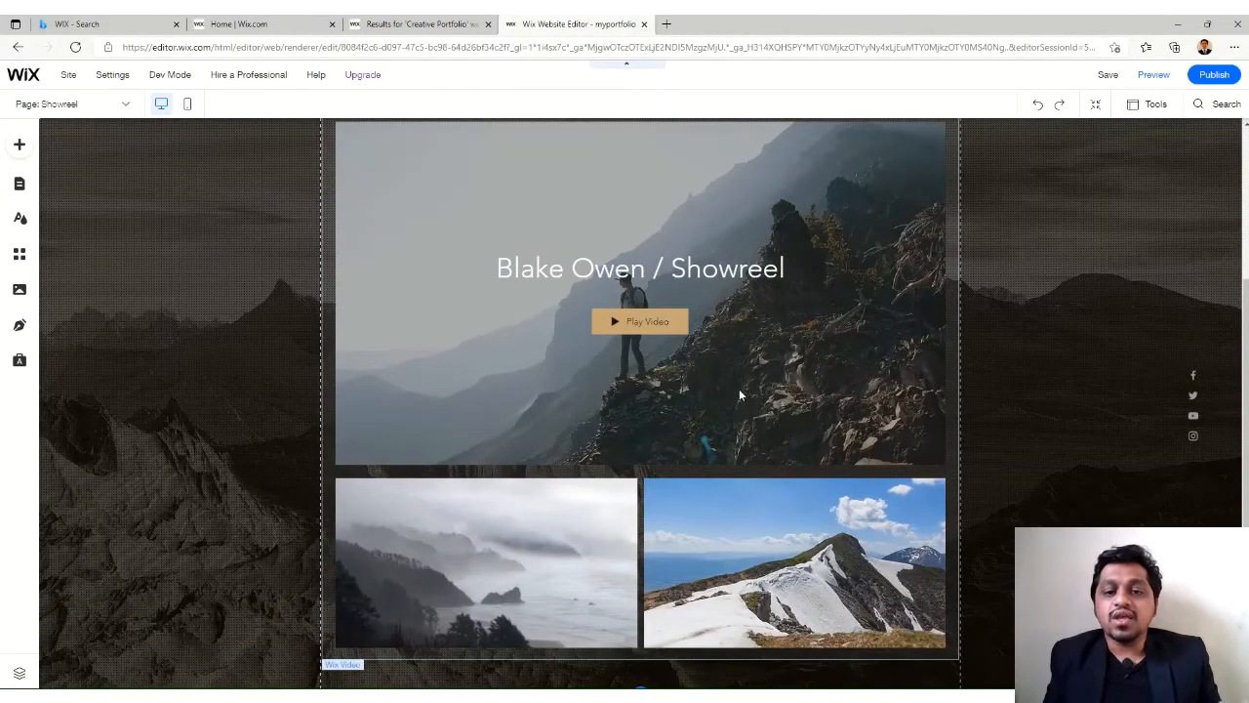
{"action": "scroll", "coordinate": [737, 388], "scroll_direction": "up", "scroll_amount": 1}
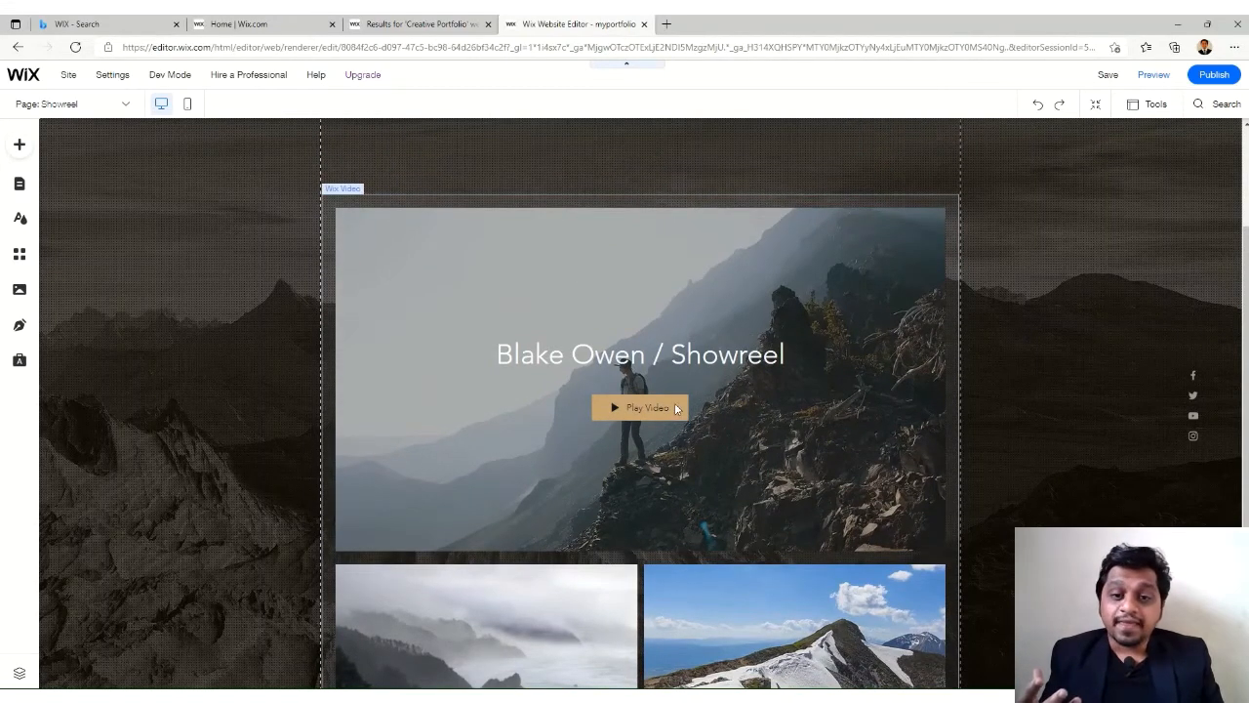
{"action": "scroll", "coordinate": [716, 429], "scroll_direction": "down", "scroll_amount": 1}
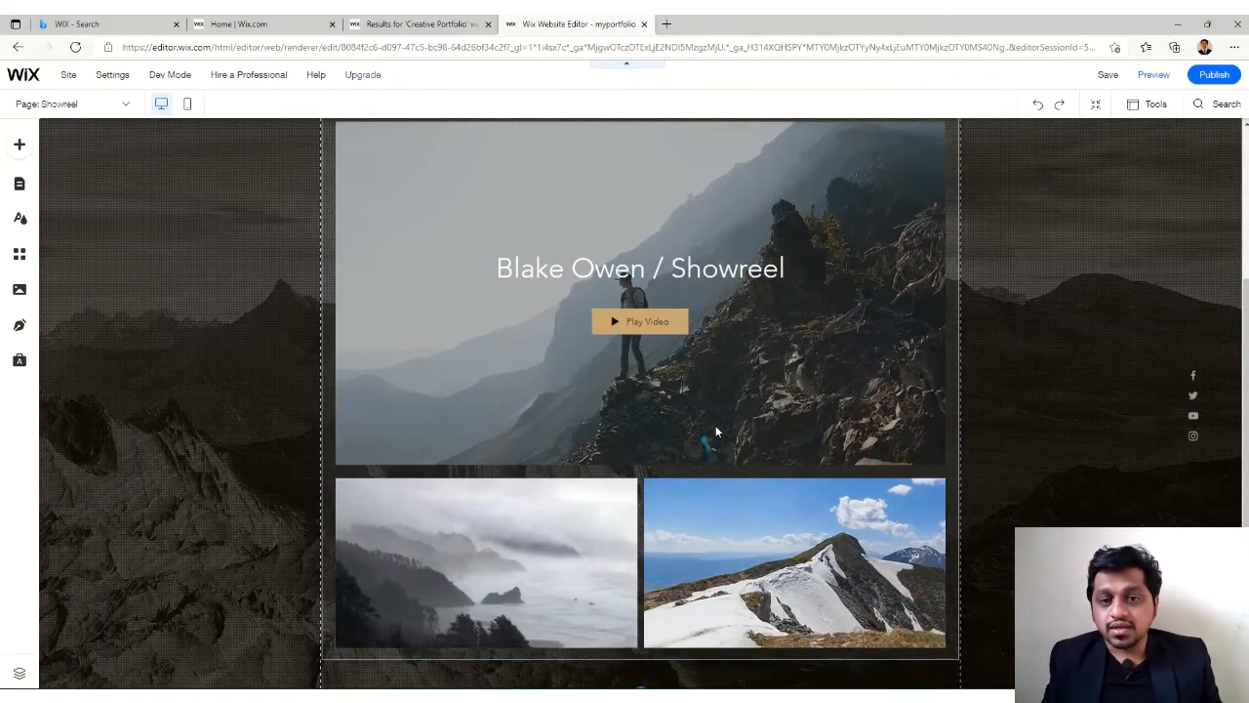
Step: Select the showreel video gallery and open Manage Videos
{"action": "left_click", "coordinate": [561, 518]}
{"action": "left_click", "coordinate": [719, 523]}
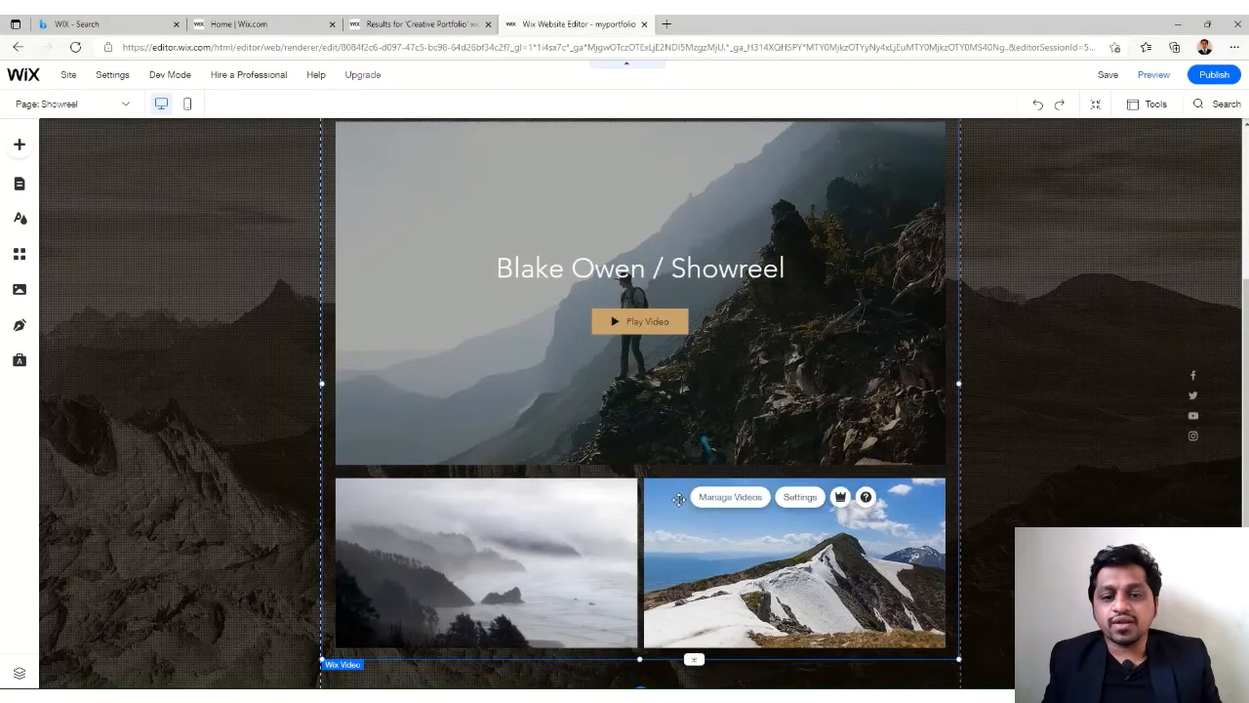
{"action": "scroll", "coordinate": [587, 475], "scroll_direction": "up", "scroll_amount": 1}
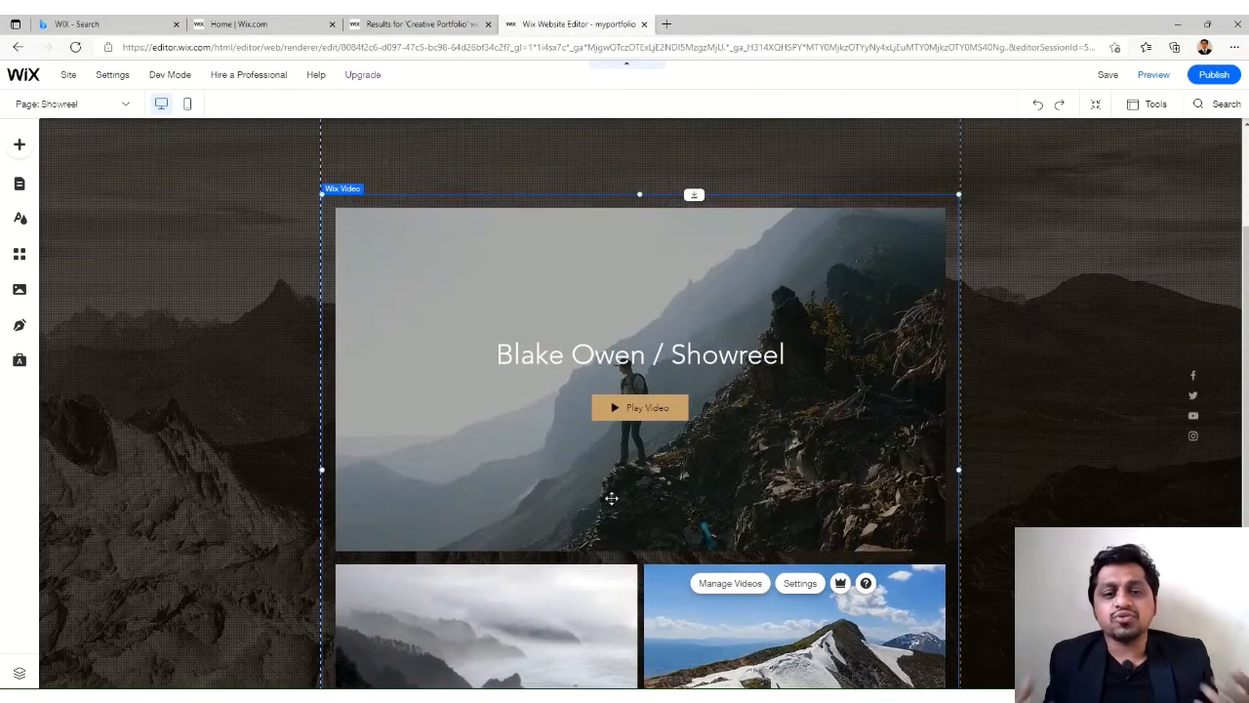
{"action": "scroll", "coordinate": [611, 500], "scroll_direction": "down", "scroll_amount": 1}
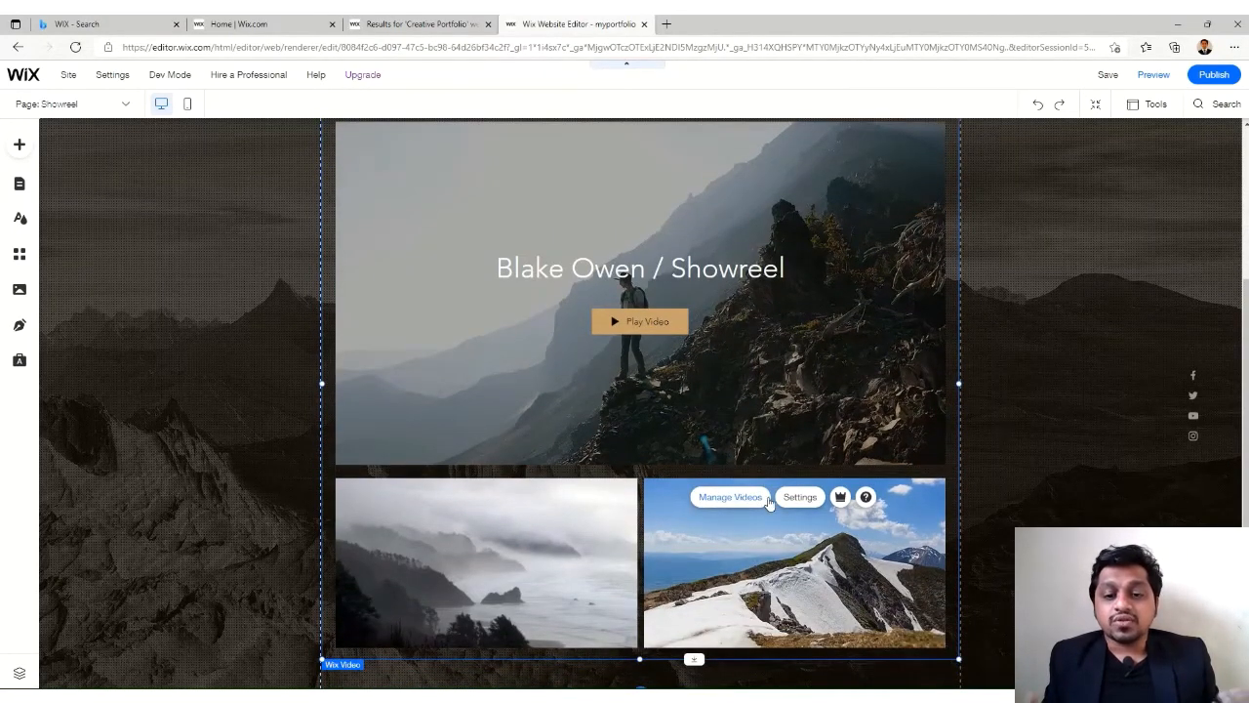
{"action": "left_click", "coordinate": [731, 497]}
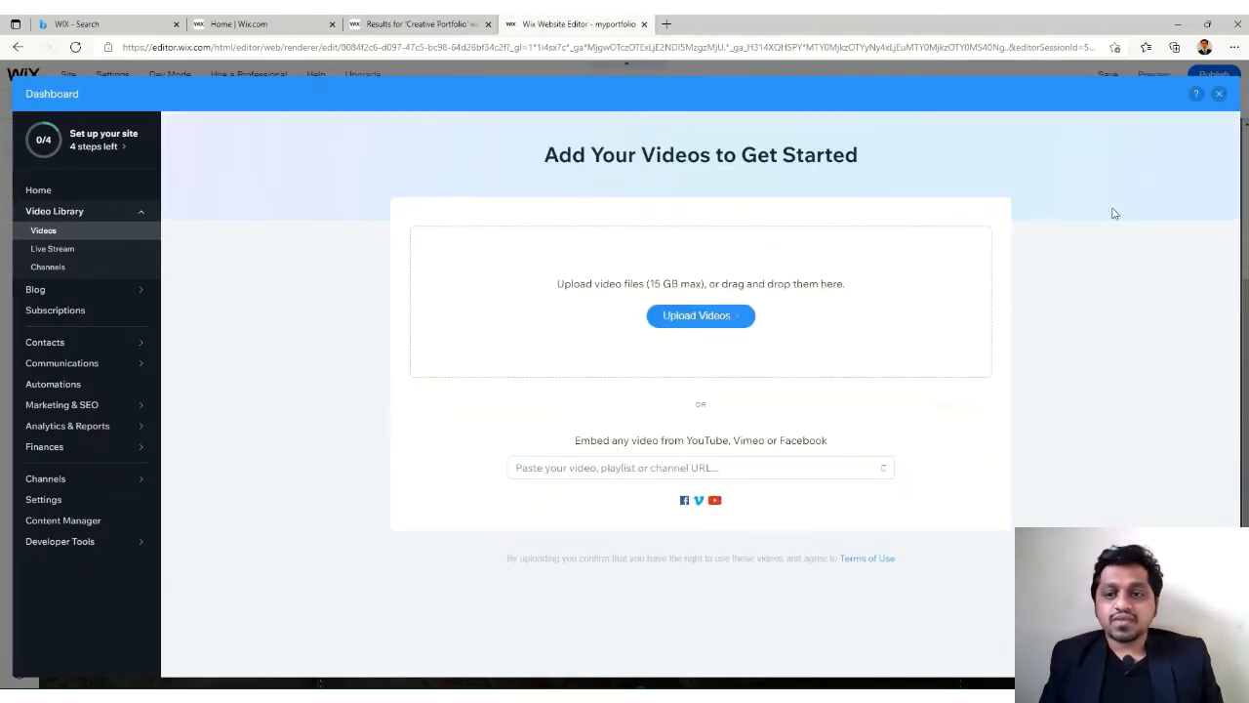
Step: Close the video library, scroll back to the SHOWREEL title and bring up the add-elements panel
{"action": "left_click", "coordinate": [1219, 95]}
{"action": "scroll", "coordinate": [557, 446], "scroll_direction": "up", "scroll_amount": 3}
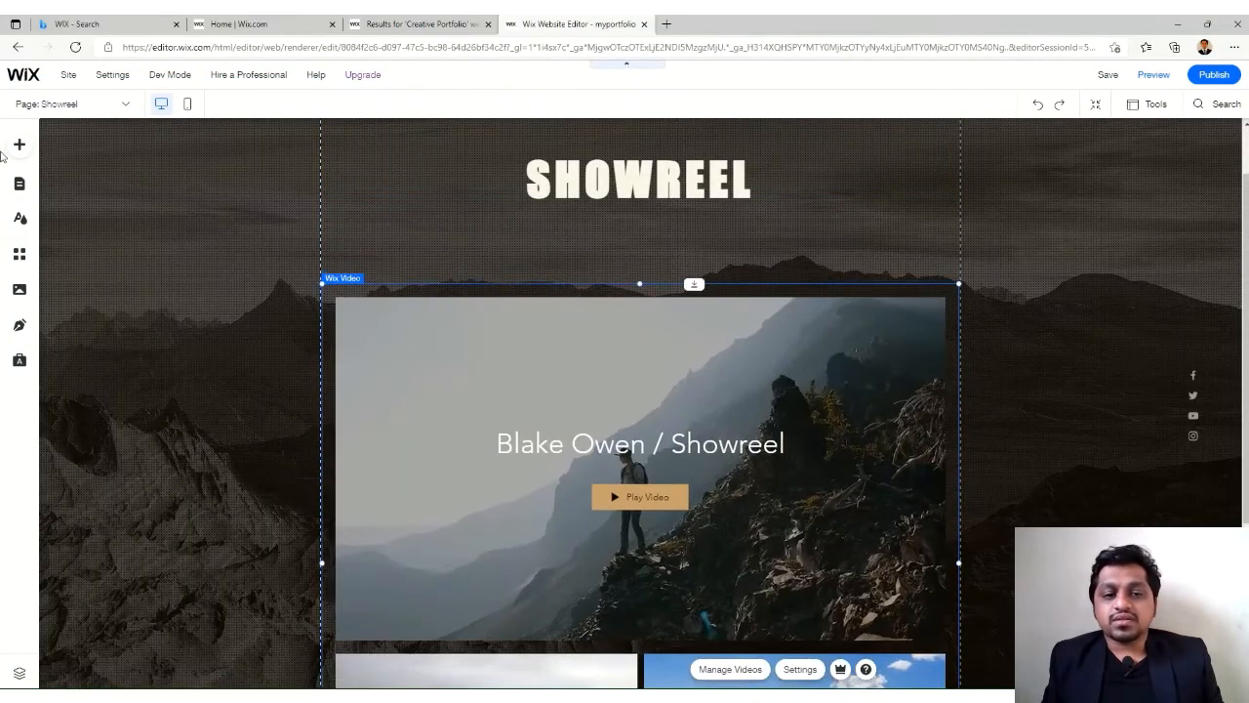
{"action": "left_click", "coordinate": [19, 145]}
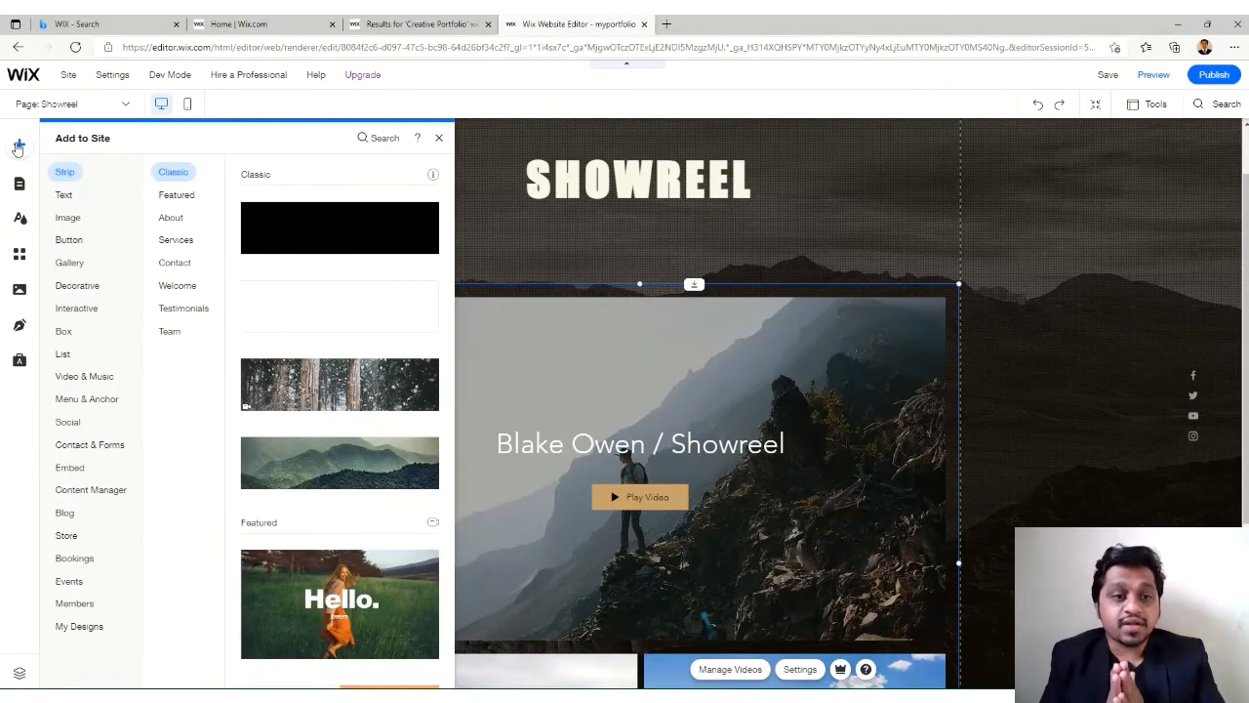
Step: Browse the Text, Image, Button, Gallery, Shape, Interactive, Box and Social Bar element categories
{"action": "left_click", "coordinate": [69, 197]}
{"action": "left_click", "coordinate": [76, 221]}
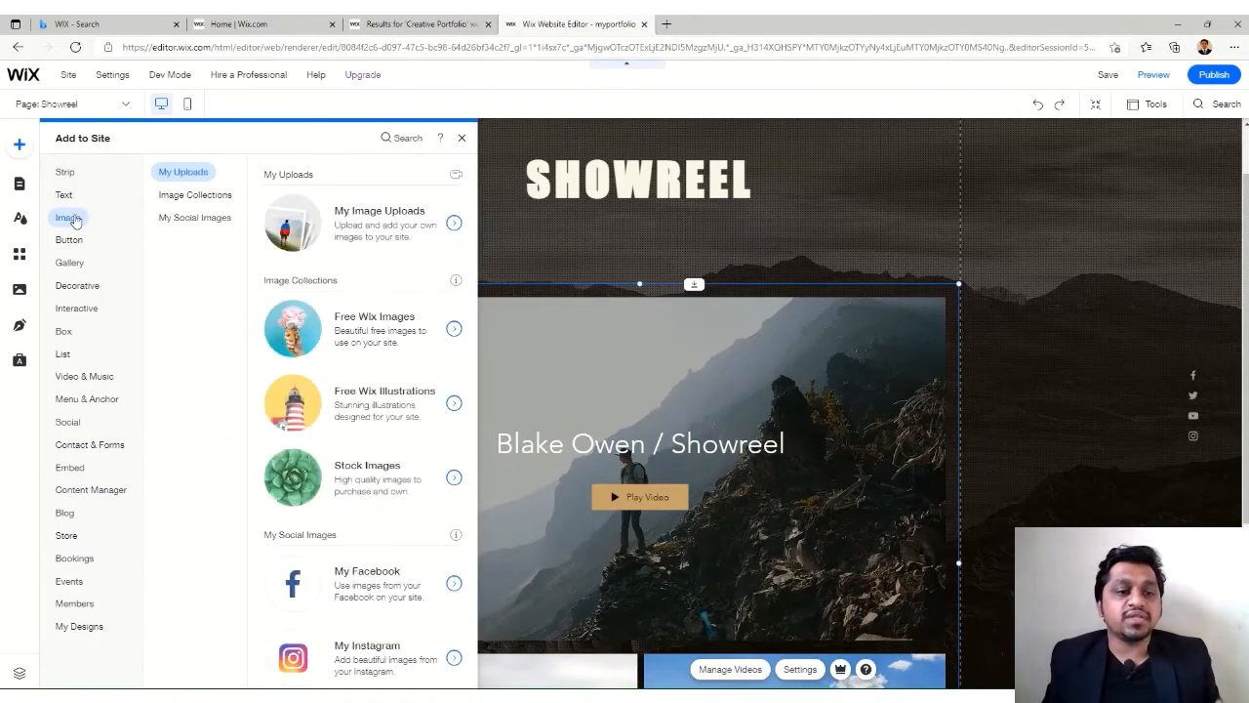
{"action": "left_click", "coordinate": [70, 242]}
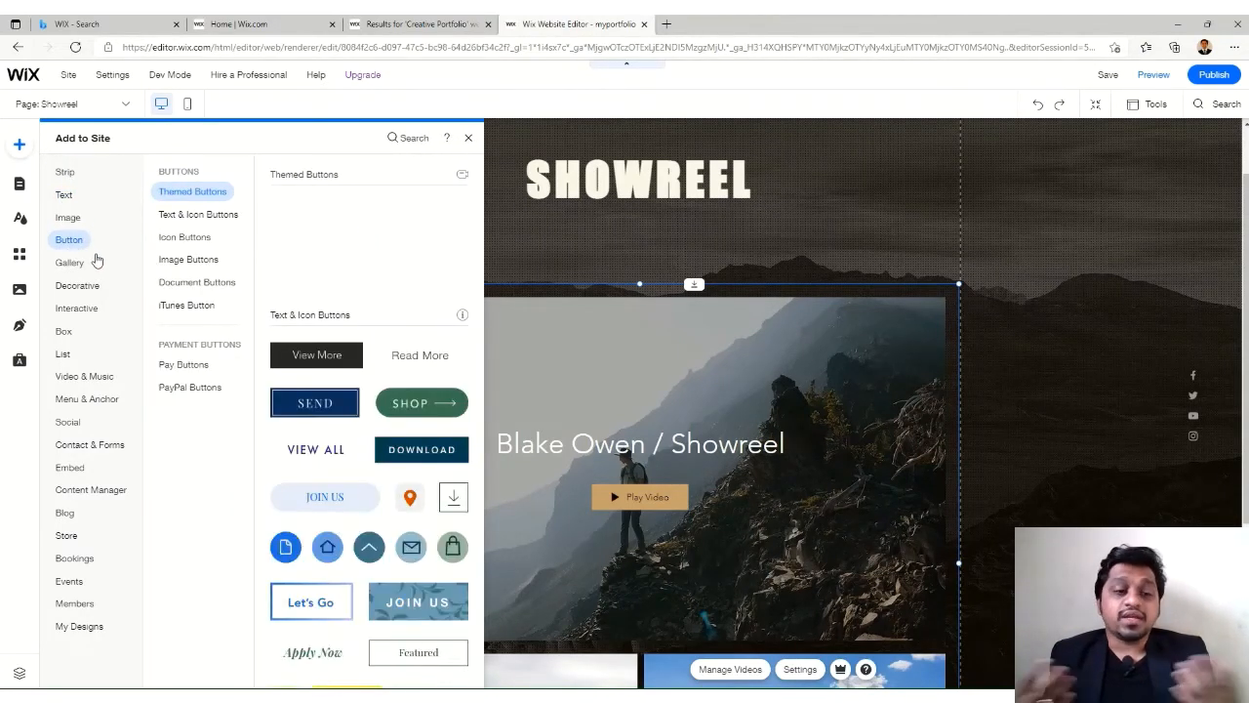
{"action": "left_click", "coordinate": [78, 264]}
{"action": "left_click", "coordinate": [83, 294]}
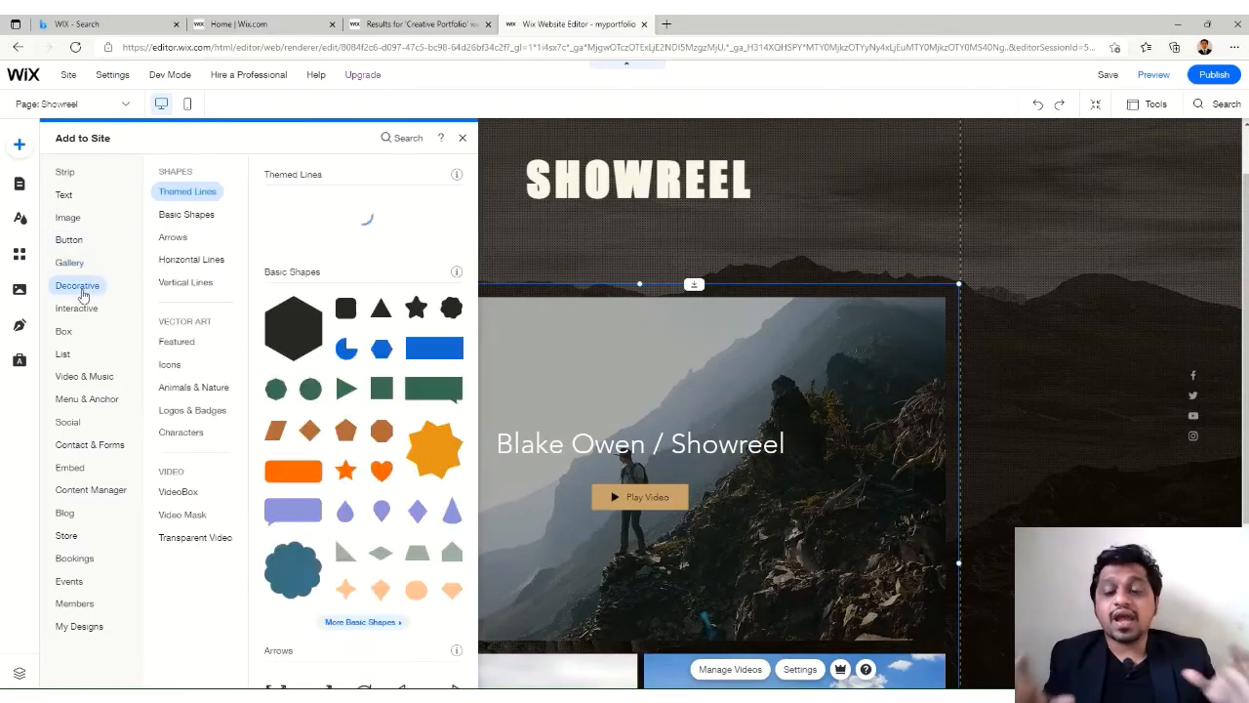
{"action": "left_click", "coordinate": [84, 308]}
{"action": "left_click", "coordinate": [68, 336]}
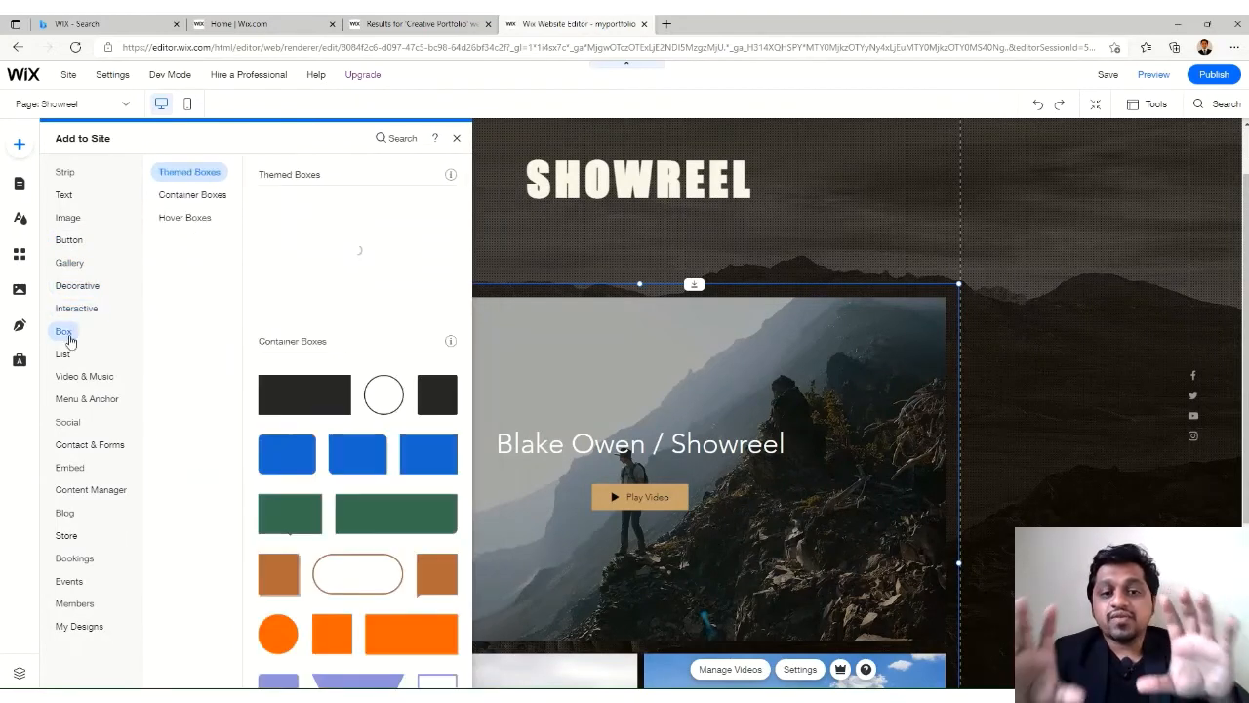
{"action": "left_click", "coordinate": [64, 355]}
Step: Look through the Social, Store and Embed element categories
{"action": "left_click", "coordinate": [84, 399]}
{"action": "left_click", "coordinate": [72, 422]}
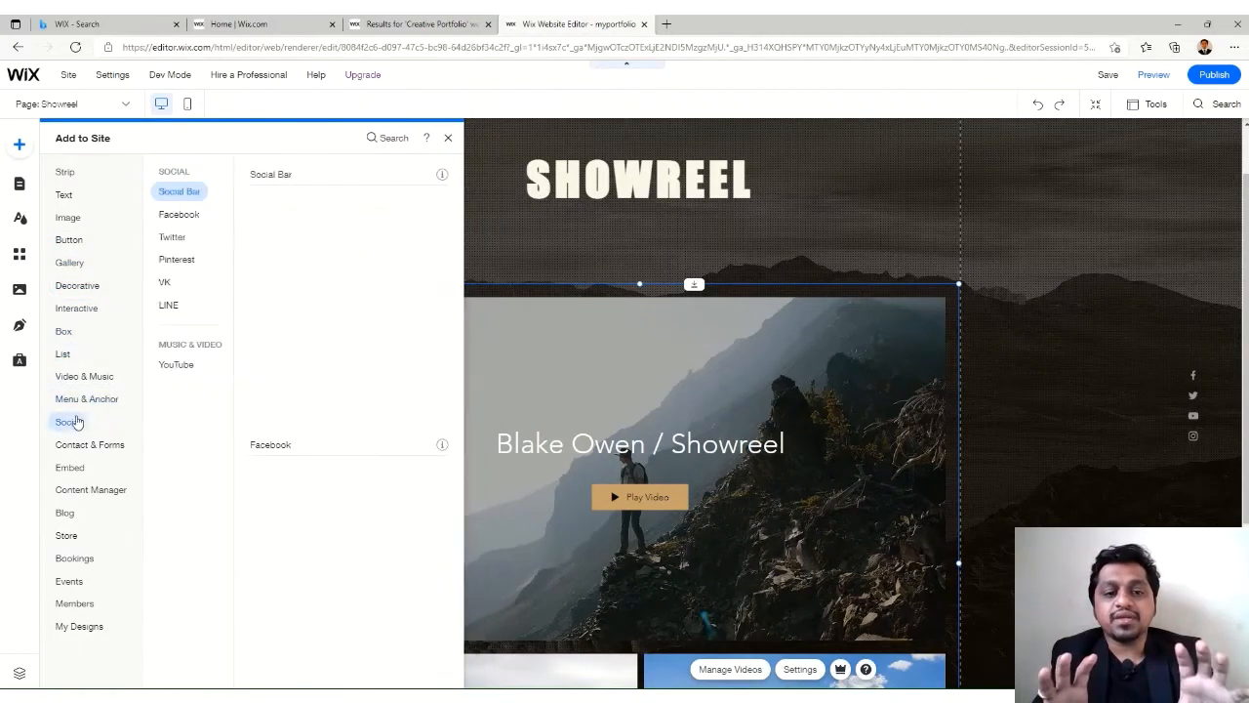
{"action": "left_click", "coordinate": [78, 402]}
{"action": "left_click", "coordinate": [78, 444]}
{"action": "left_click", "coordinate": [69, 535]}
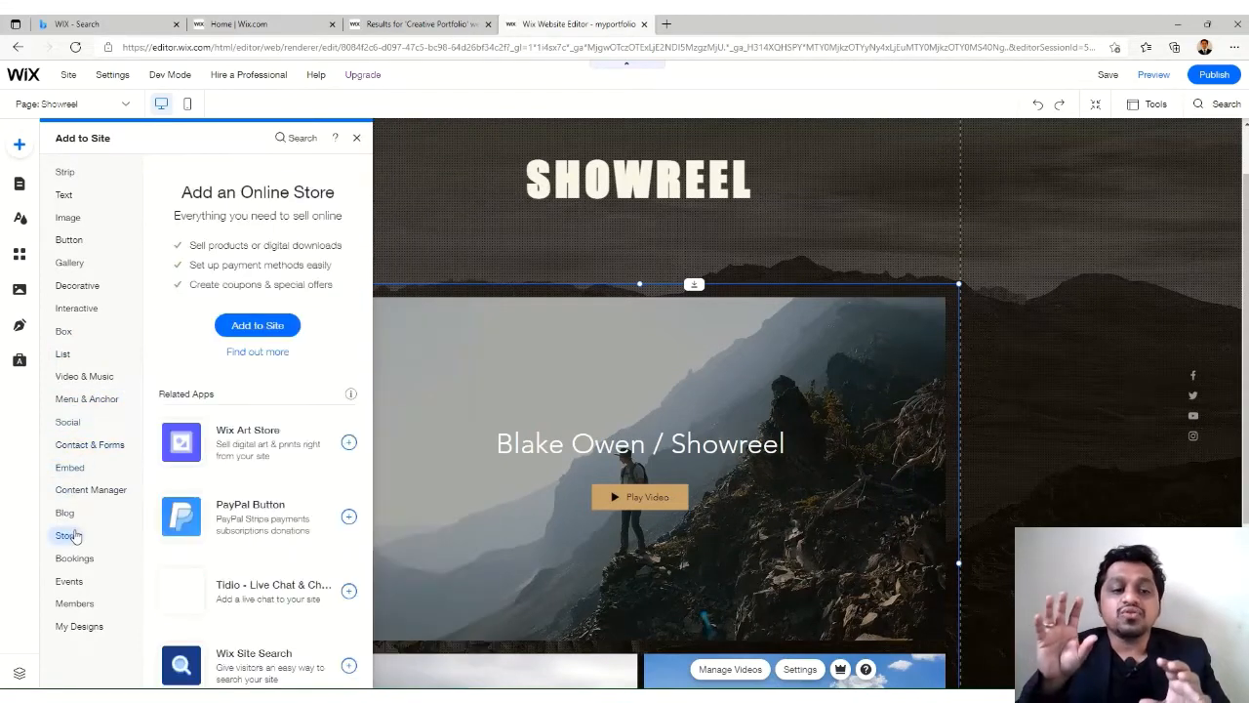
{"action": "left_click", "coordinate": [78, 489]}
{"action": "left_click", "coordinate": [69, 467]}
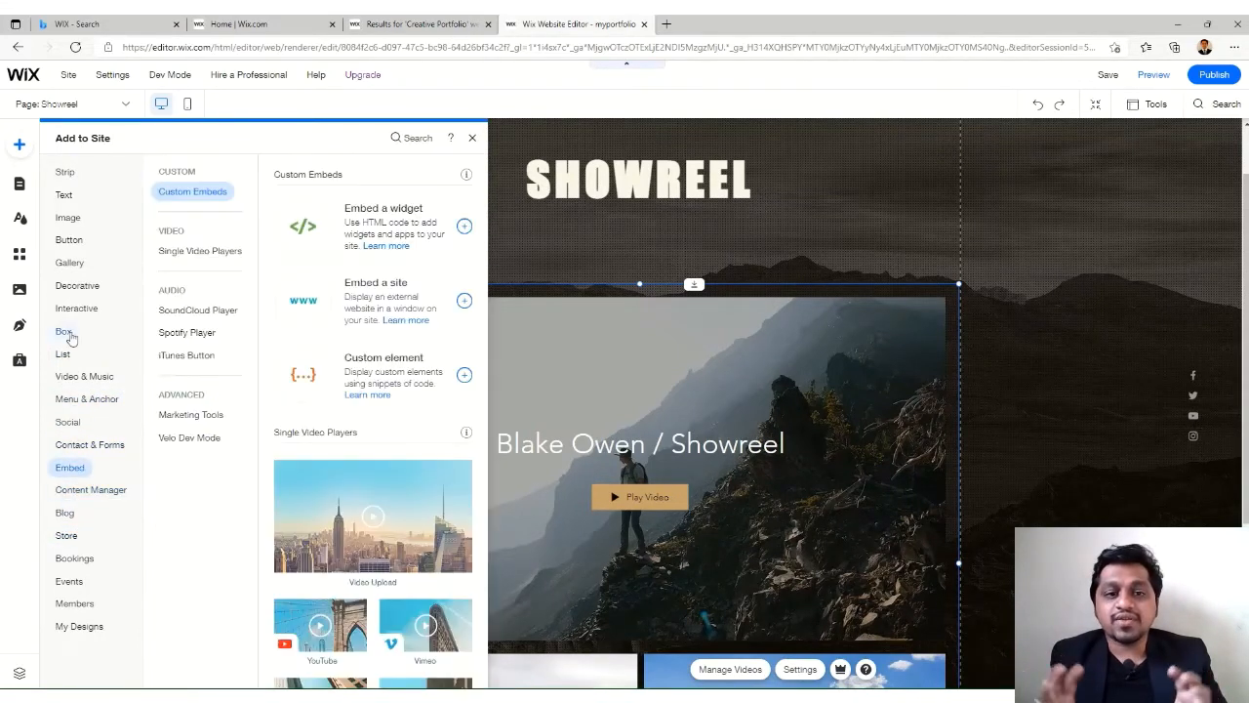
Step: Open the Gallery category and jump to the Grid, then Slider gallery choices
{"action": "left_click", "coordinate": [69, 263]}
{"action": "left_click", "coordinate": [68, 239]}
{"action": "left_click", "coordinate": [70, 263]}
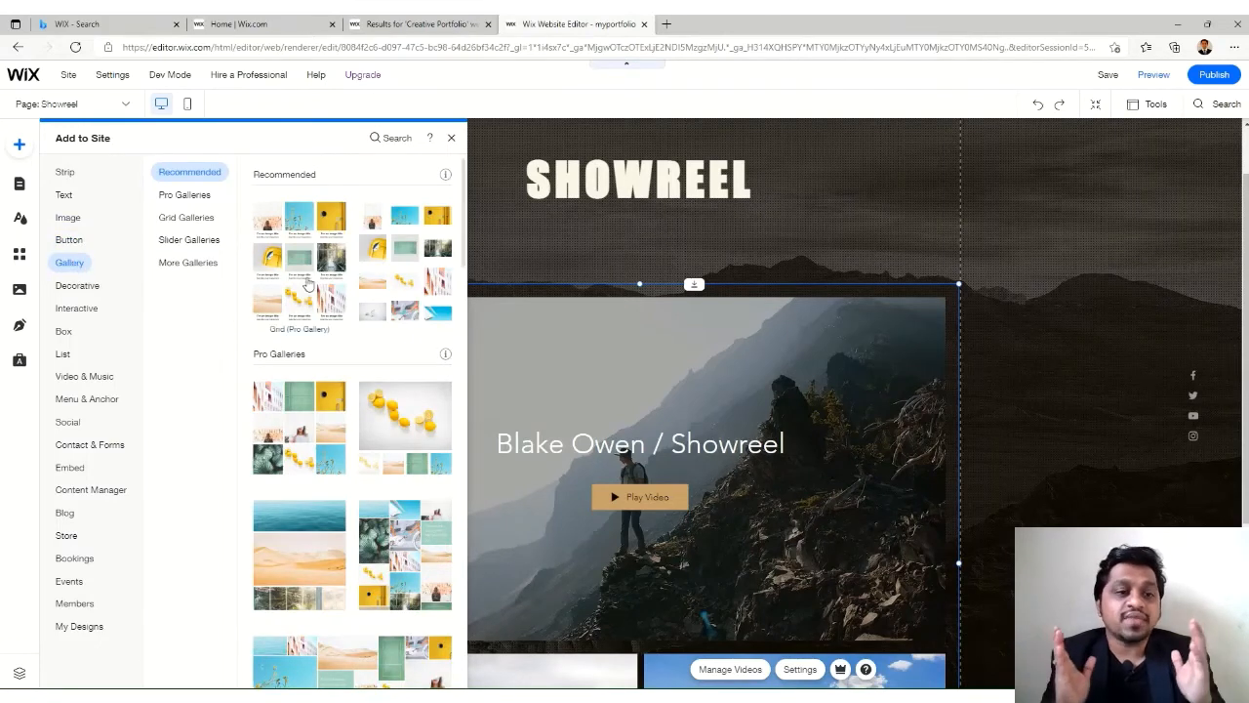
{"action": "scroll", "coordinate": [321, 415], "scroll_direction": "down", "scroll_amount": 1}
{"action": "scroll", "coordinate": [321, 416], "scroll_direction": "down", "scroll_amount": 4}
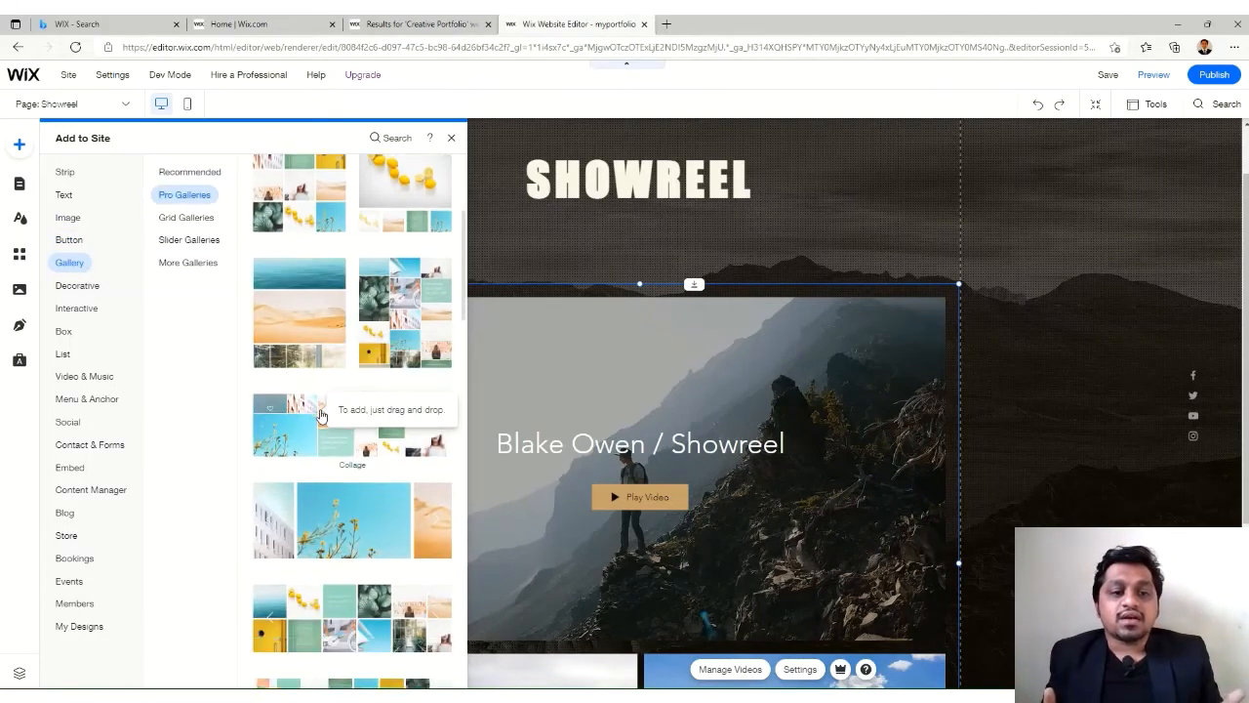
{"action": "left_click", "coordinate": [191, 218]}
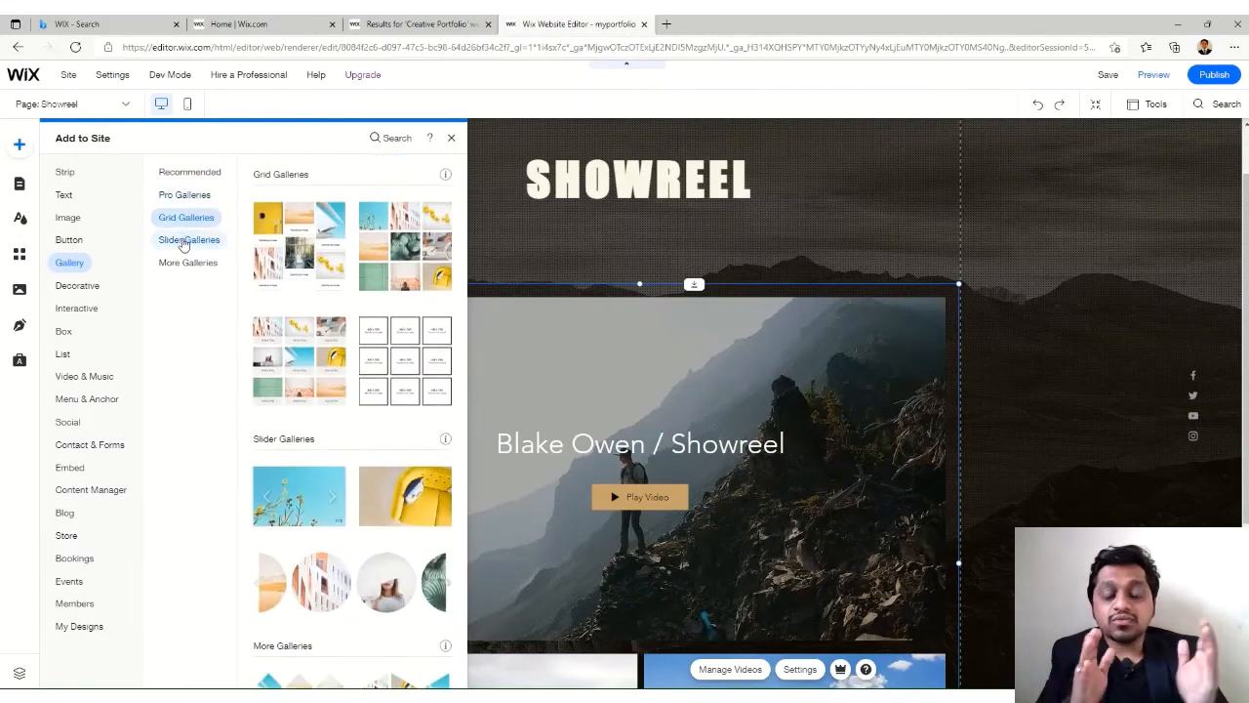
{"action": "left_click", "coordinate": [185, 241]}
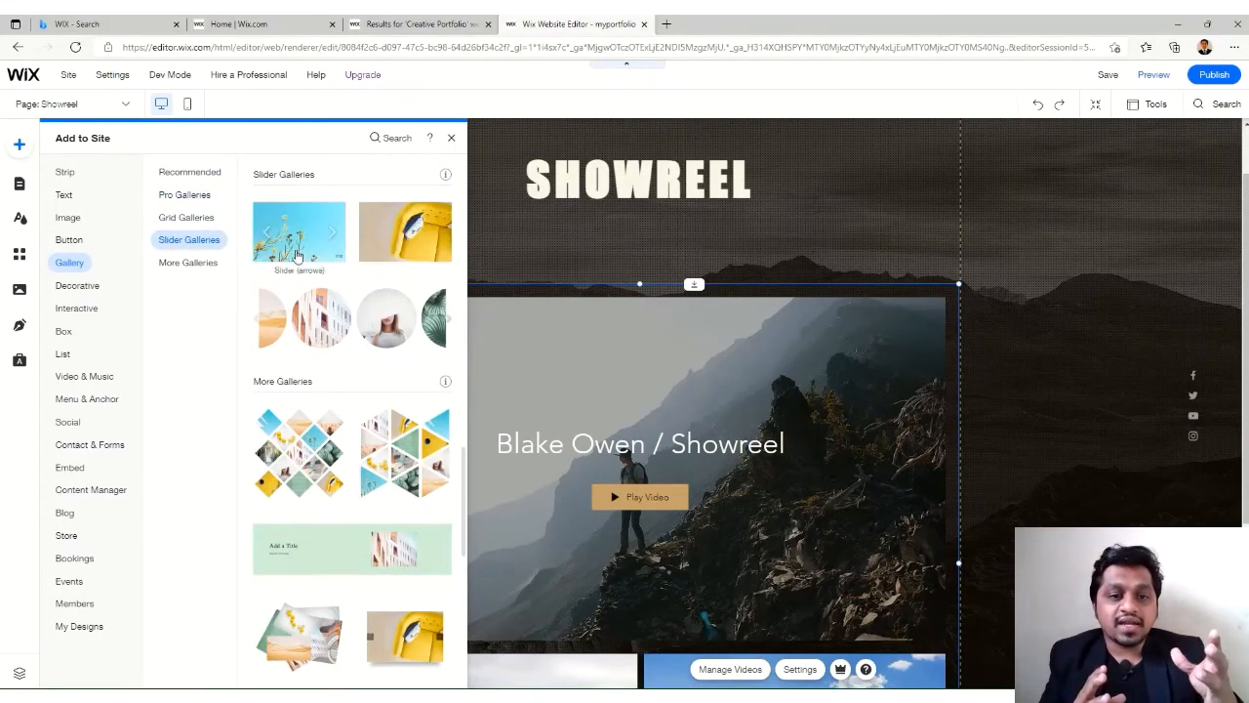
Step: Add the arrow Slider gallery and drag it below the two photos, just above the footer
{"action": "left_click", "coordinate": [297, 254]}
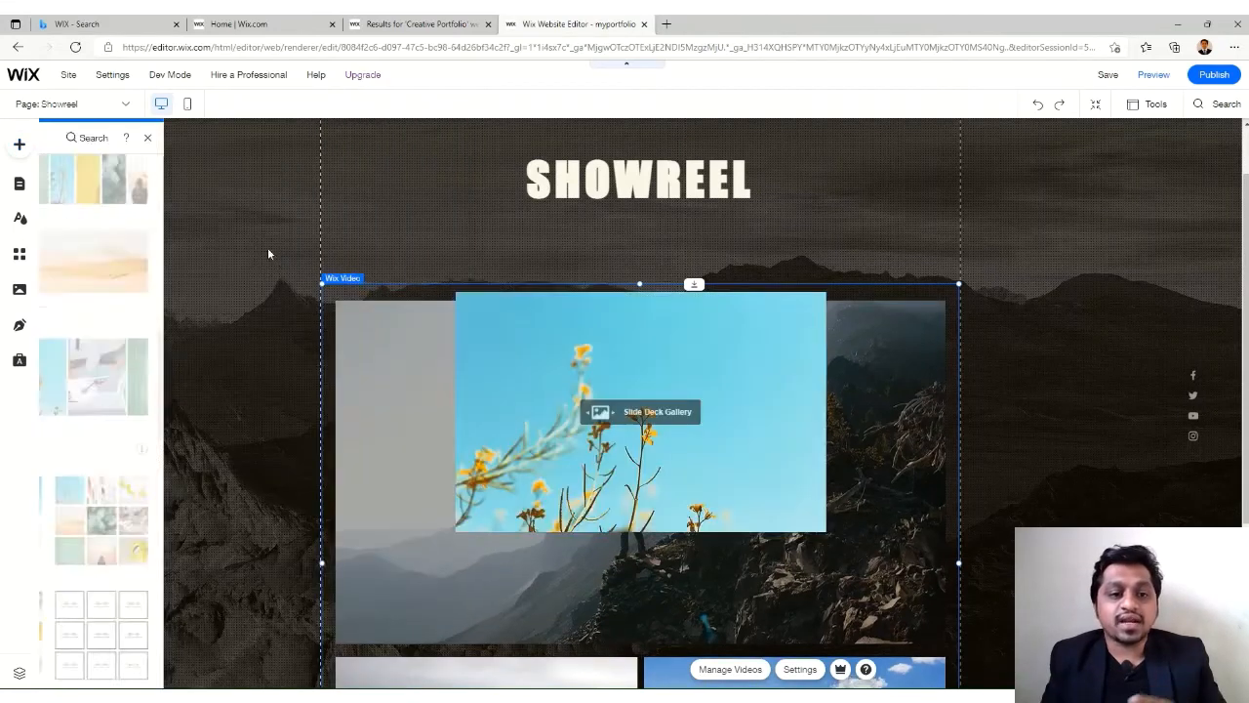
{"action": "scroll", "coordinate": [653, 367], "scroll_direction": "down", "scroll_amount": 3}
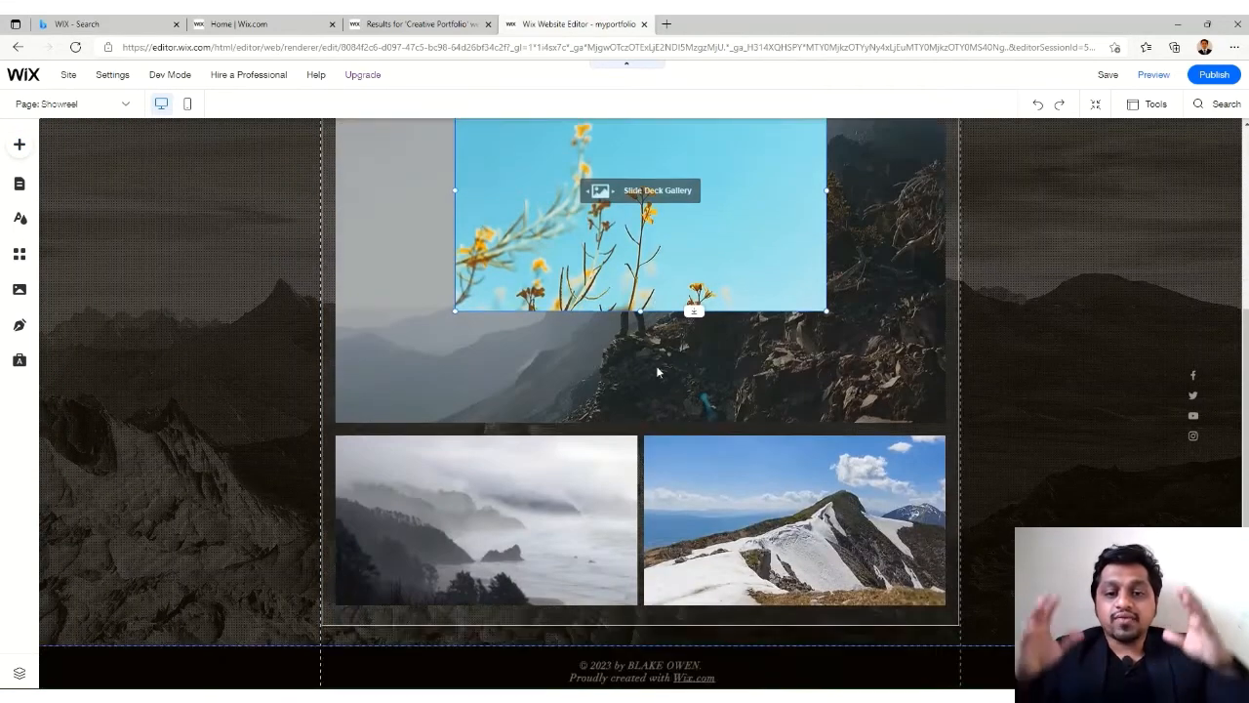
{"action": "left_click_drag", "start_coordinate": [615, 260], "coordinate": [604, 423]}
{"action": "left_click", "coordinate": [860, 456]}
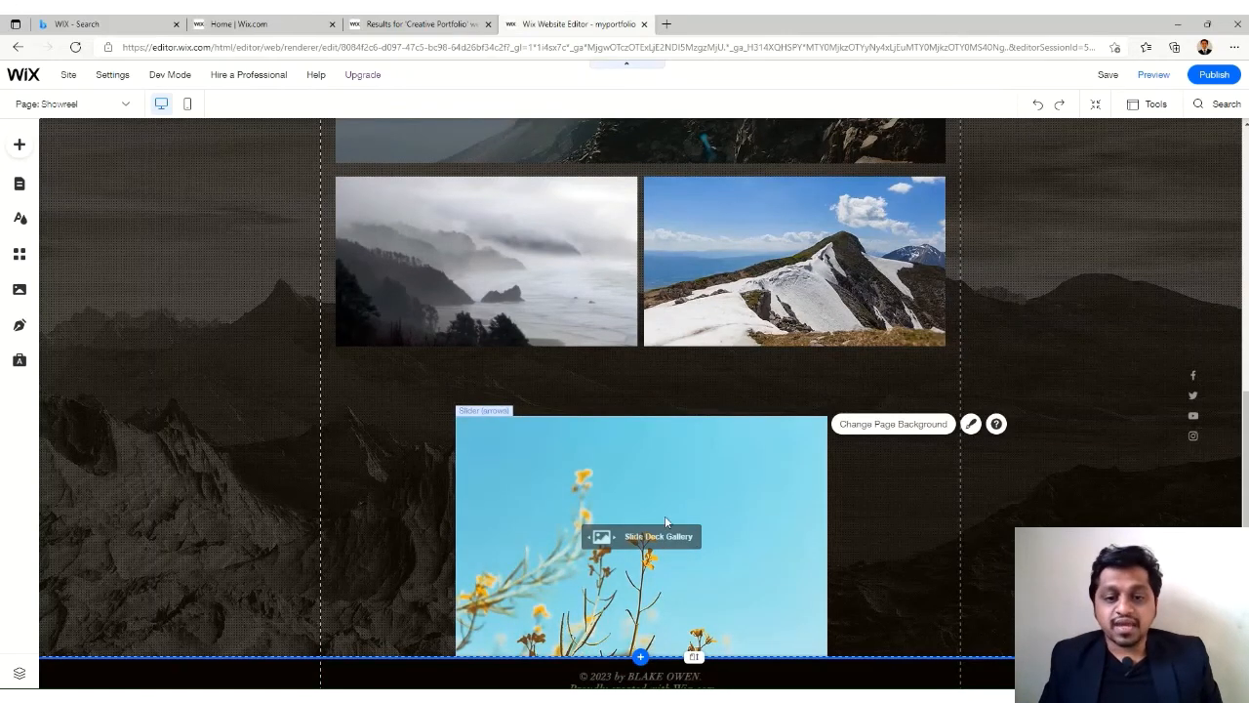
{"action": "scroll", "coordinate": [614, 553], "scroll_direction": "up", "scroll_amount": 5}
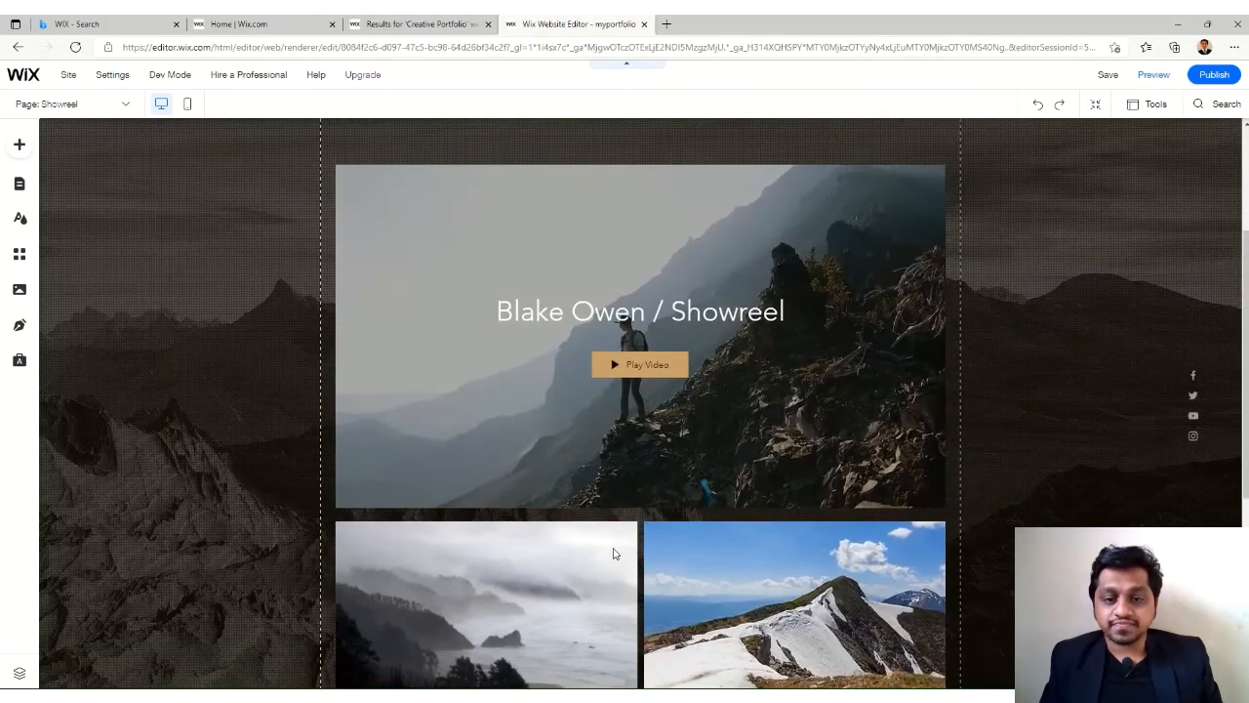
{"action": "scroll", "coordinate": [613, 548], "scroll_direction": "down", "scroll_amount": 5}
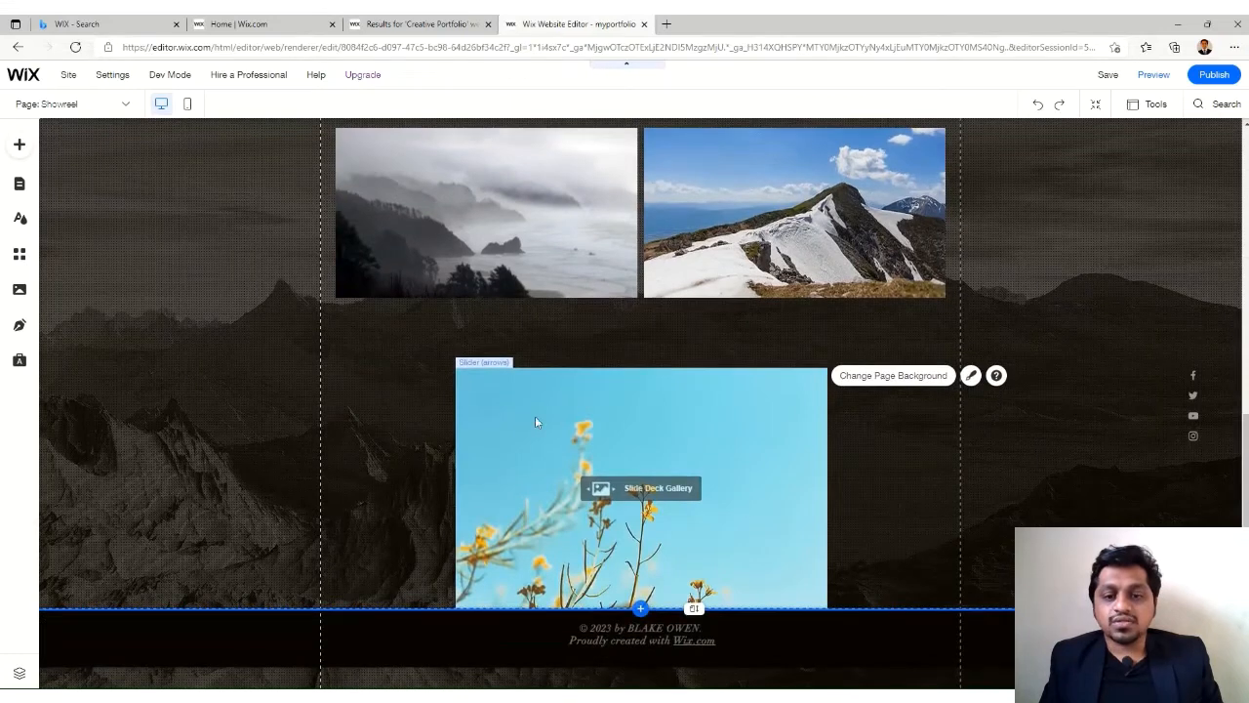
{"action": "left_click", "coordinate": [626, 476]}
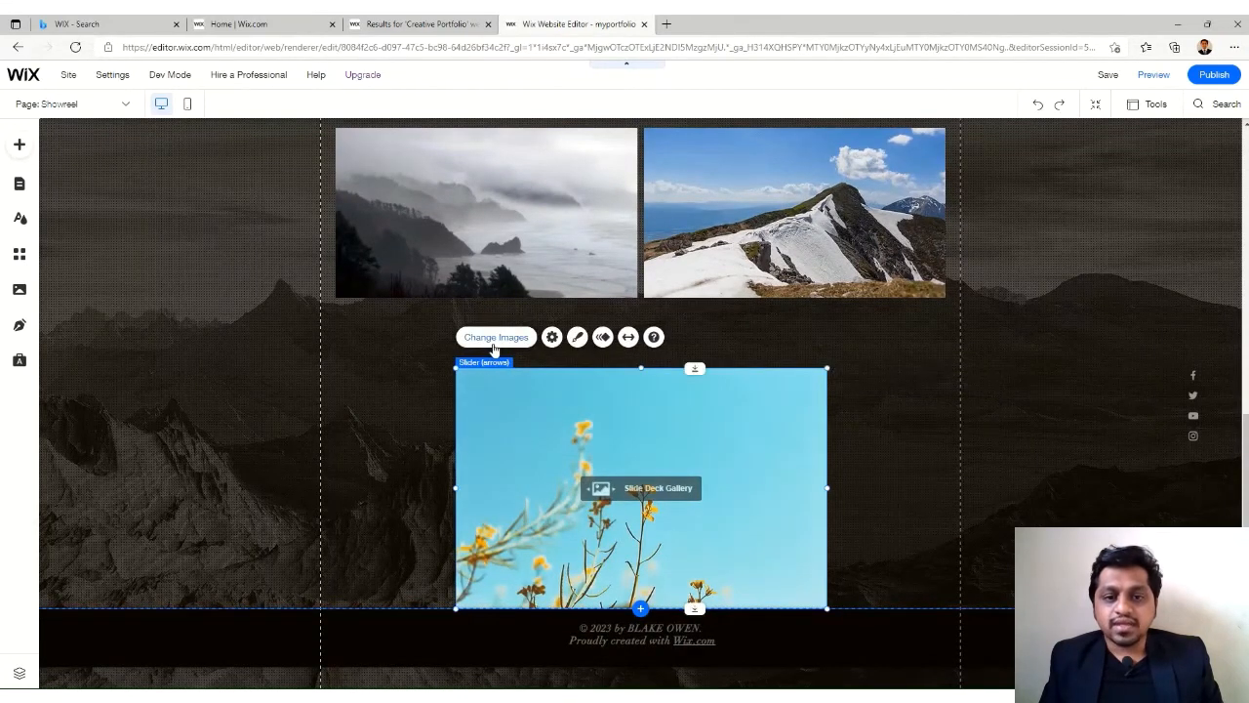
Step: Open the slider gallery's image organizer, dismissing the upload options and image library
{"action": "left_click", "coordinate": [494, 350]}
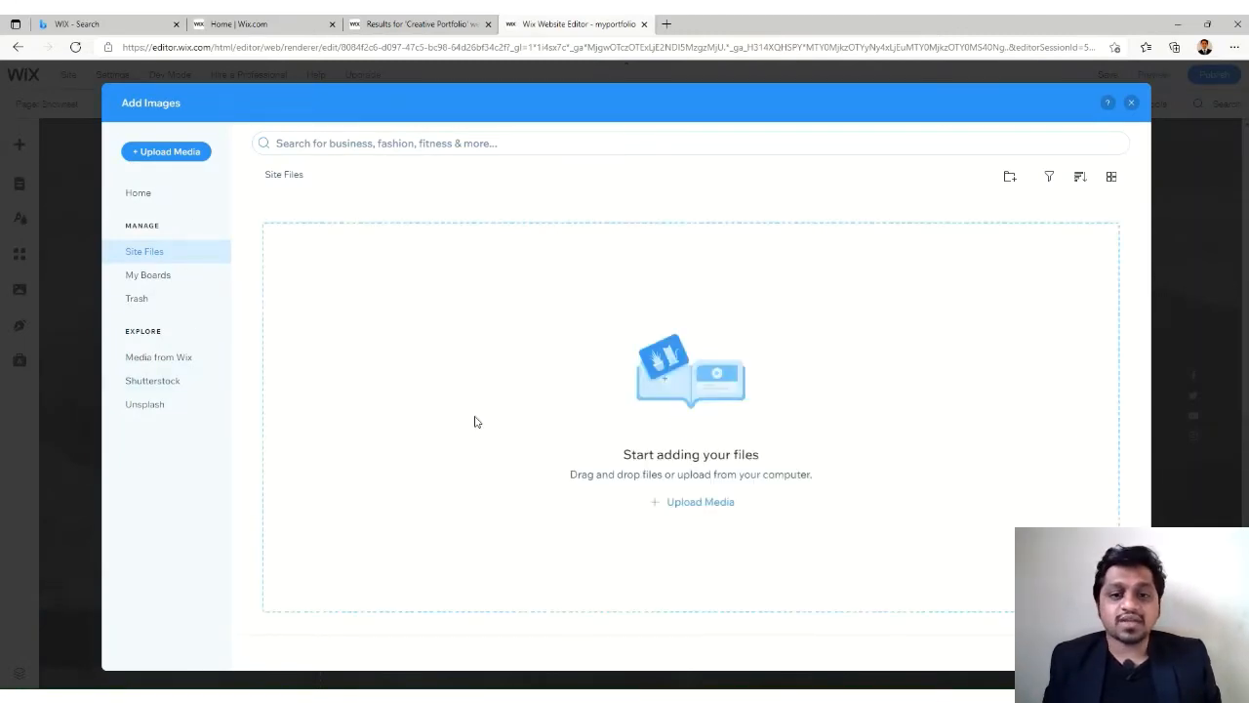
{"action": "left_click", "coordinate": [181, 156]}
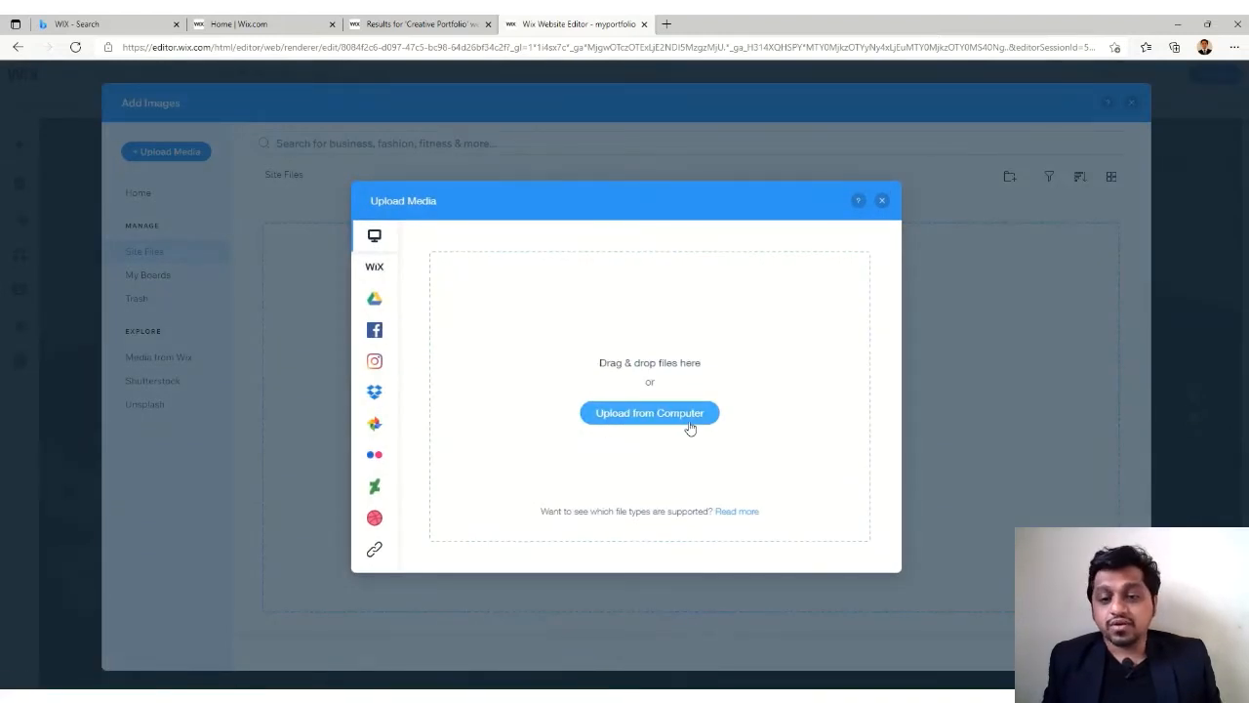
{"action": "left_click", "coordinate": [885, 202]}
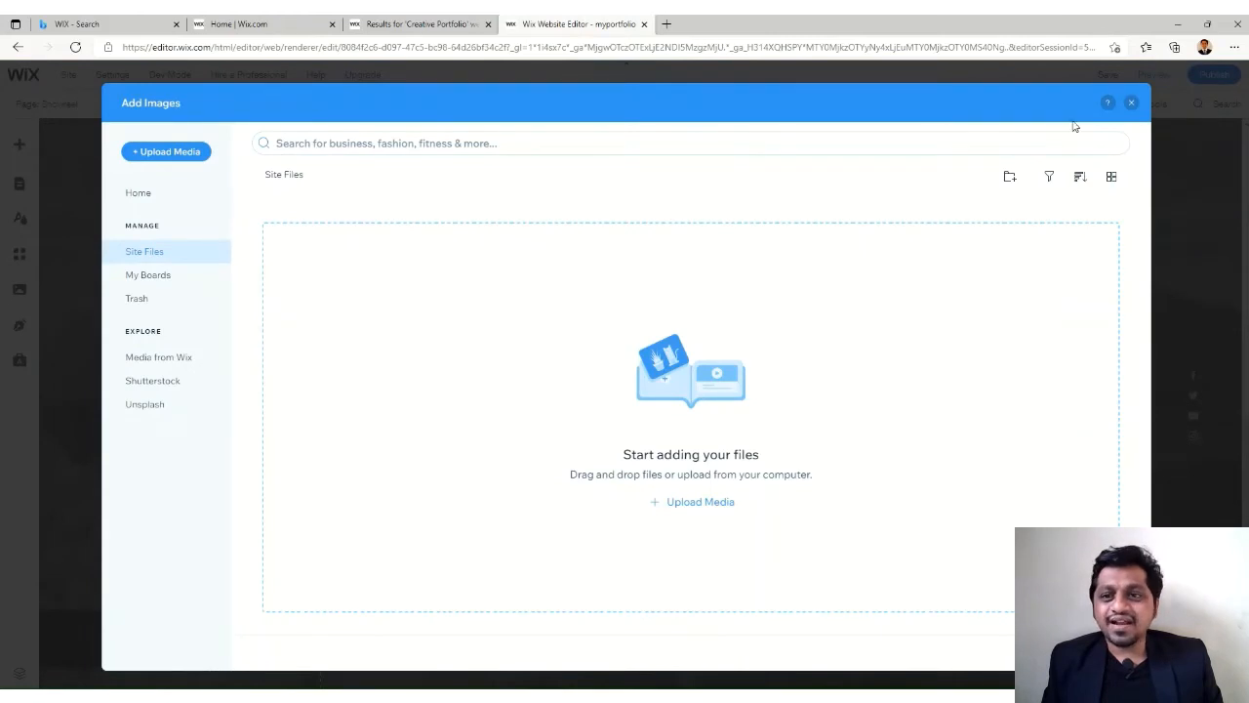
{"action": "left_click", "coordinate": [1131, 105]}
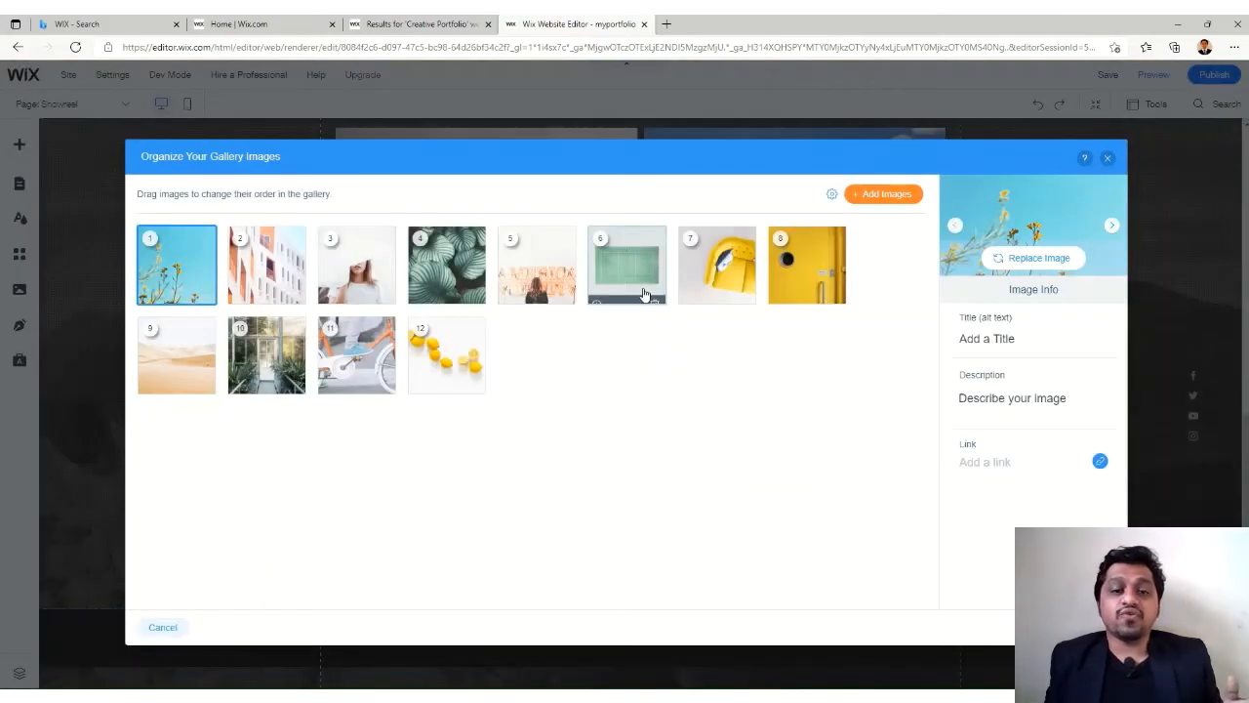
Step: Reorder the slides: building photo first, woman second, bike fourth, then apply the order
{"action": "left_click_drag", "start_coordinate": [264, 264], "coordinate": [175, 264]}
{"action": "left_click_drag", "start_coordinate": [344, 272], "coordinate": [249, 274]}
{"action": "mouse_move", "coordinate": [446, 275]}
{"action": "left_mouse_down"}
{"action": "mouse_move", "coordinate": [361, 276]}
{"action": "mouse_move", "coordinate": [439, 283]}
{"action": "left_mouse_up"}
{"action": "left_click_drag", "start_coordinate": [403, 366], "coordinate": [444, 278]}
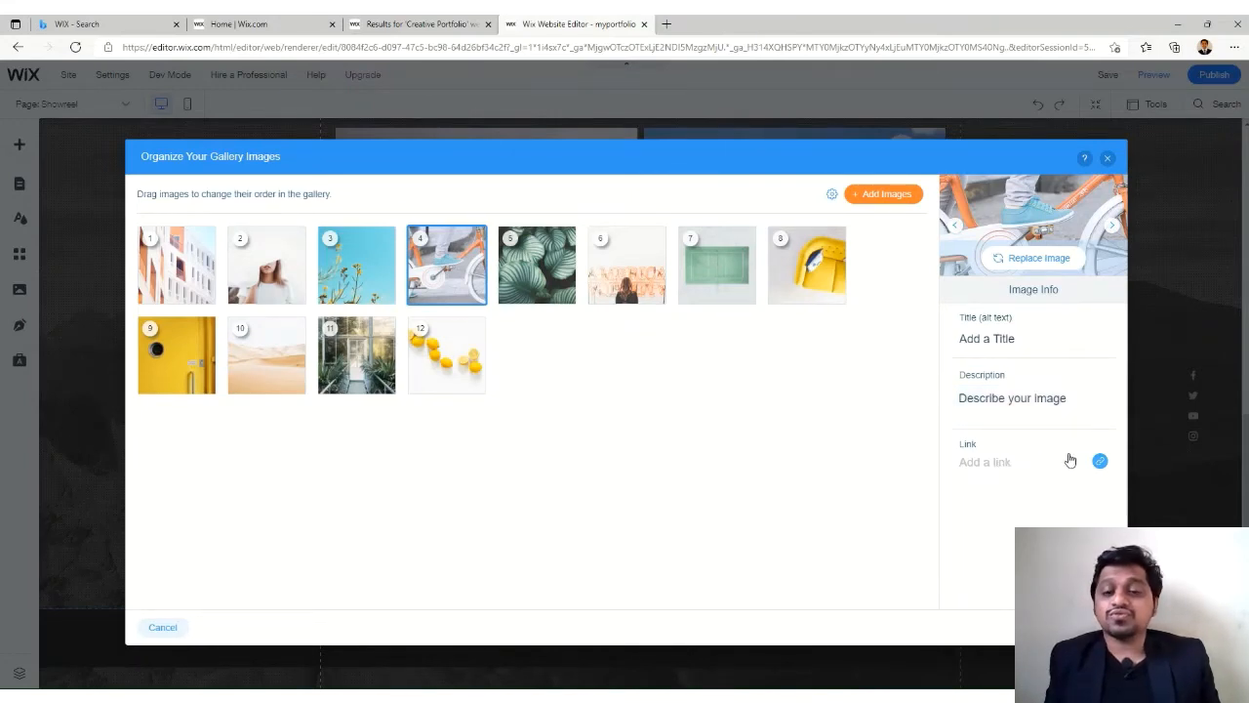
{"action": "left_click", "coordinate": [1089, 628]}
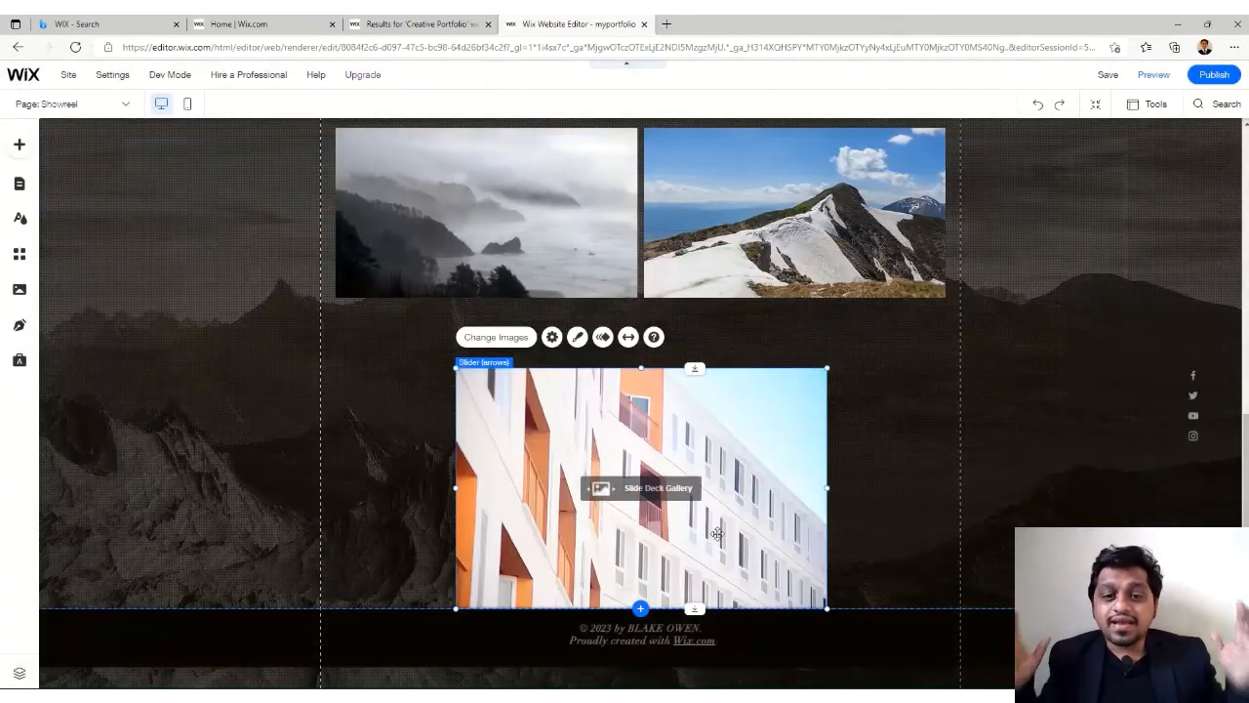
Step: Deselect the slider gallery and save the site, dismissing the saved confirmation
{"action": "left_click", "coordinate": [879, 513]}
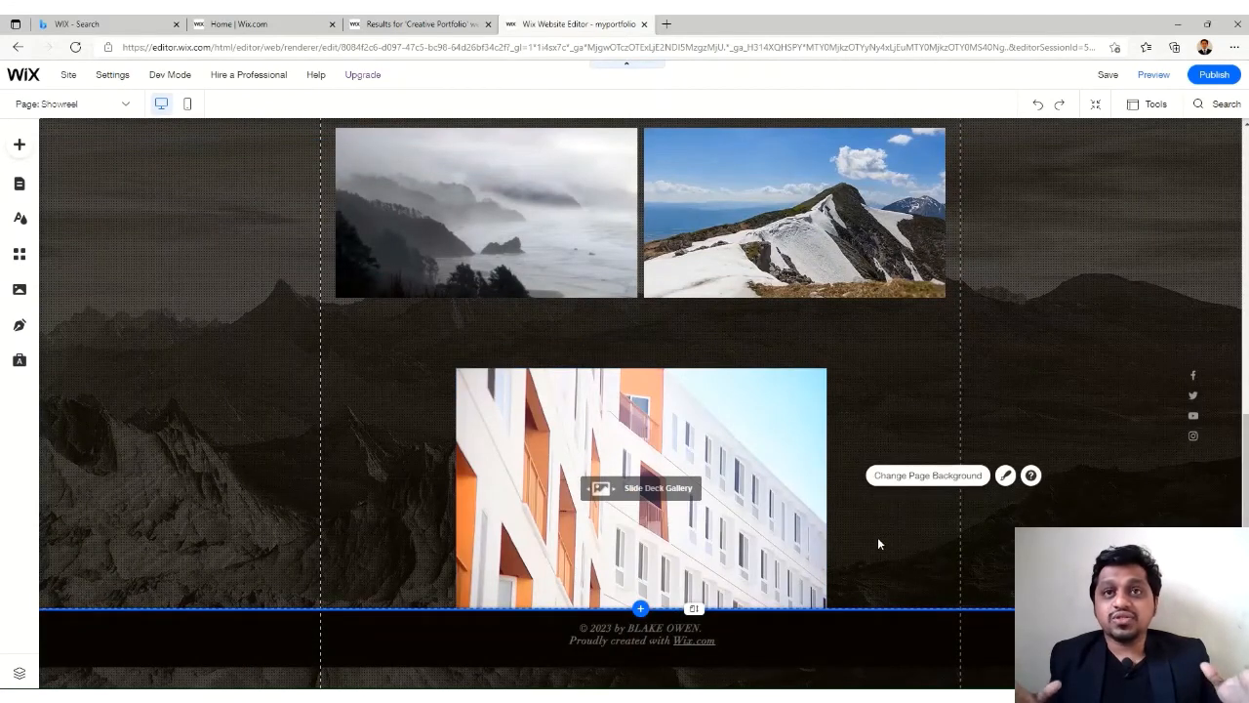
{"action": "scroll", "coordinate": [810, 546], "scroll_direction": "up", "scroll_amount": 1}
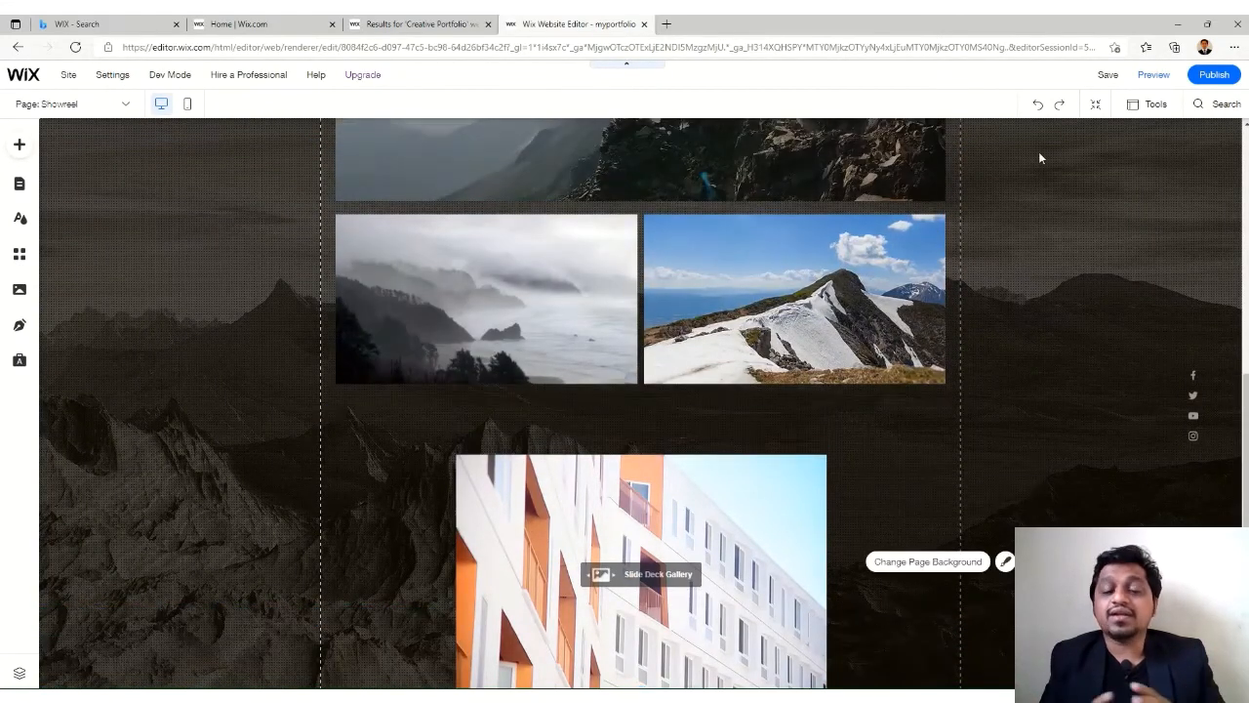
{"action": "left_click", "coordinate": [1104, 78]}
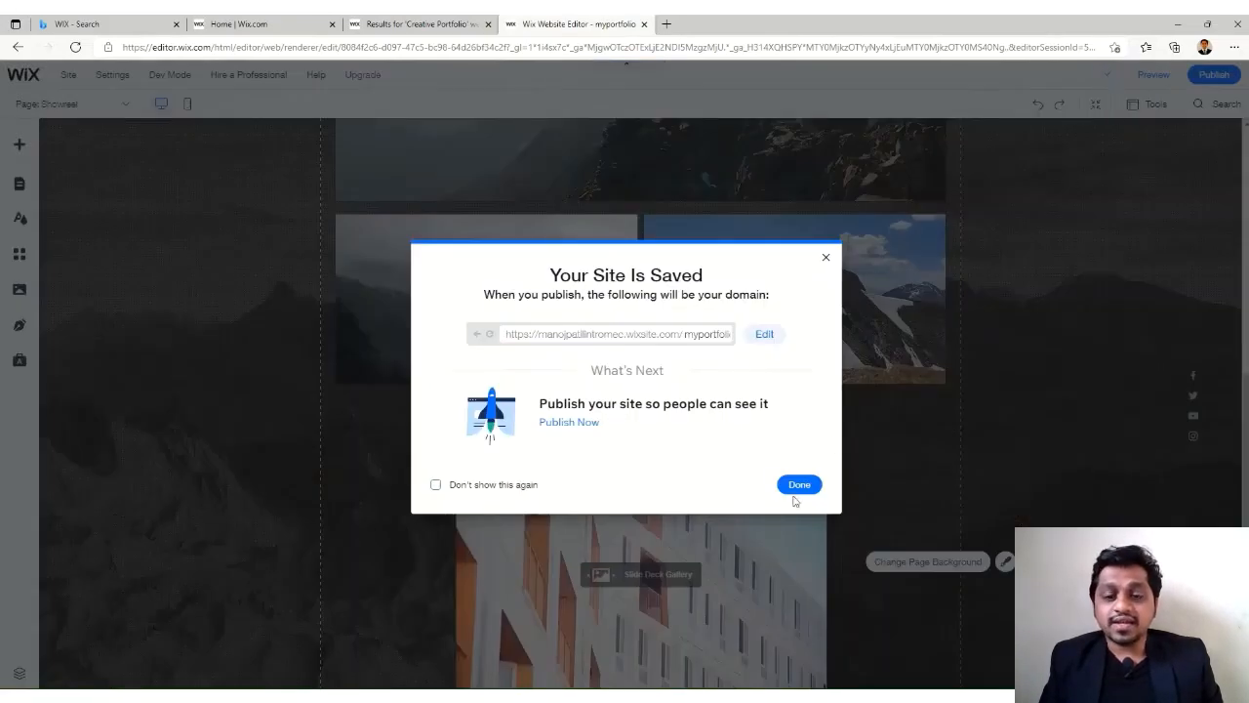
{"action": "left_click", "coordinate": [798, 485]}
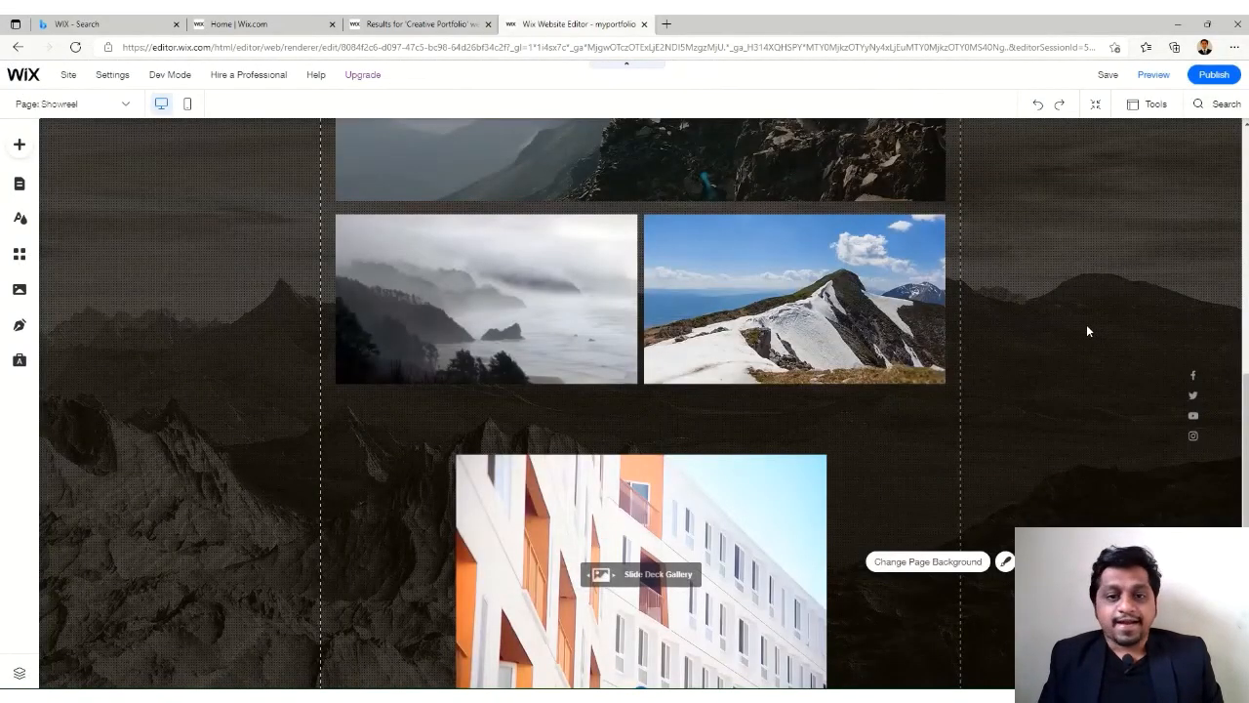
{"action": "scroll", "coordinate": [1086, 324], "scroll_direction": "up", "scroll_amount": 5}
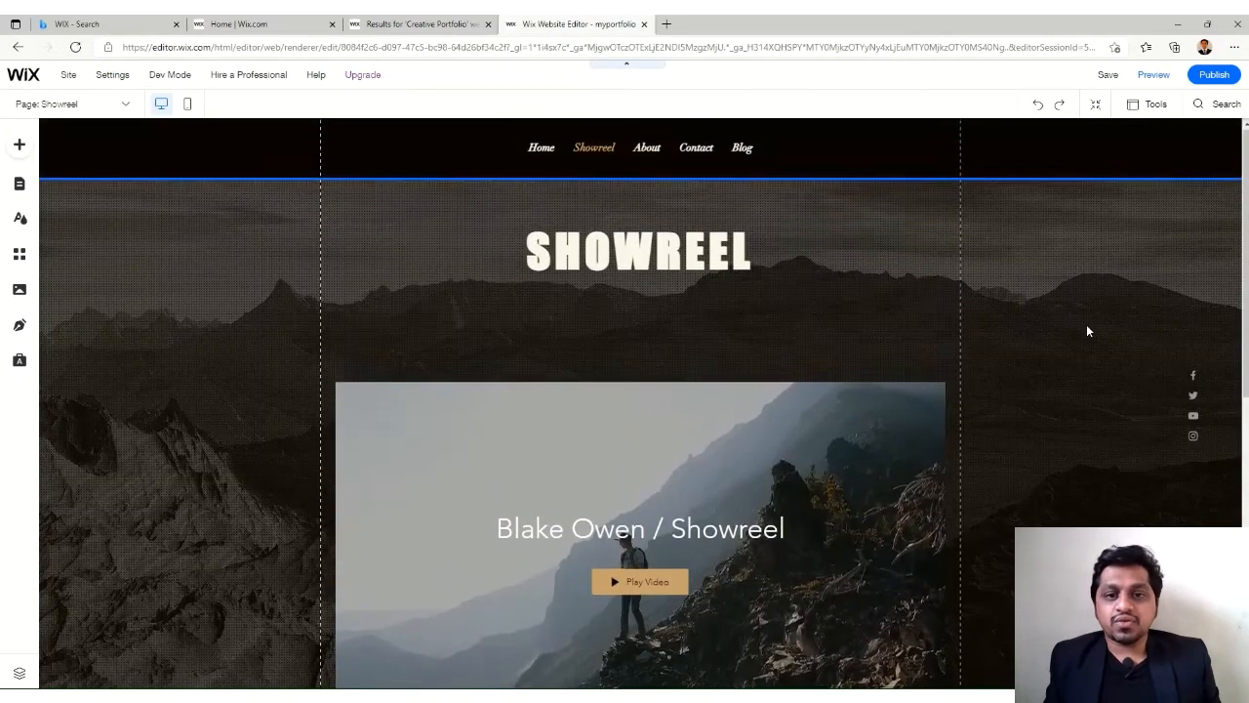
{"action": "left_click", "coordinate": [124, 108]}
Step: Switch to the About page, enter and leave paragraph editing, then select the Download CV button
{"action": "left_click", "coordinate": [79, 192]}
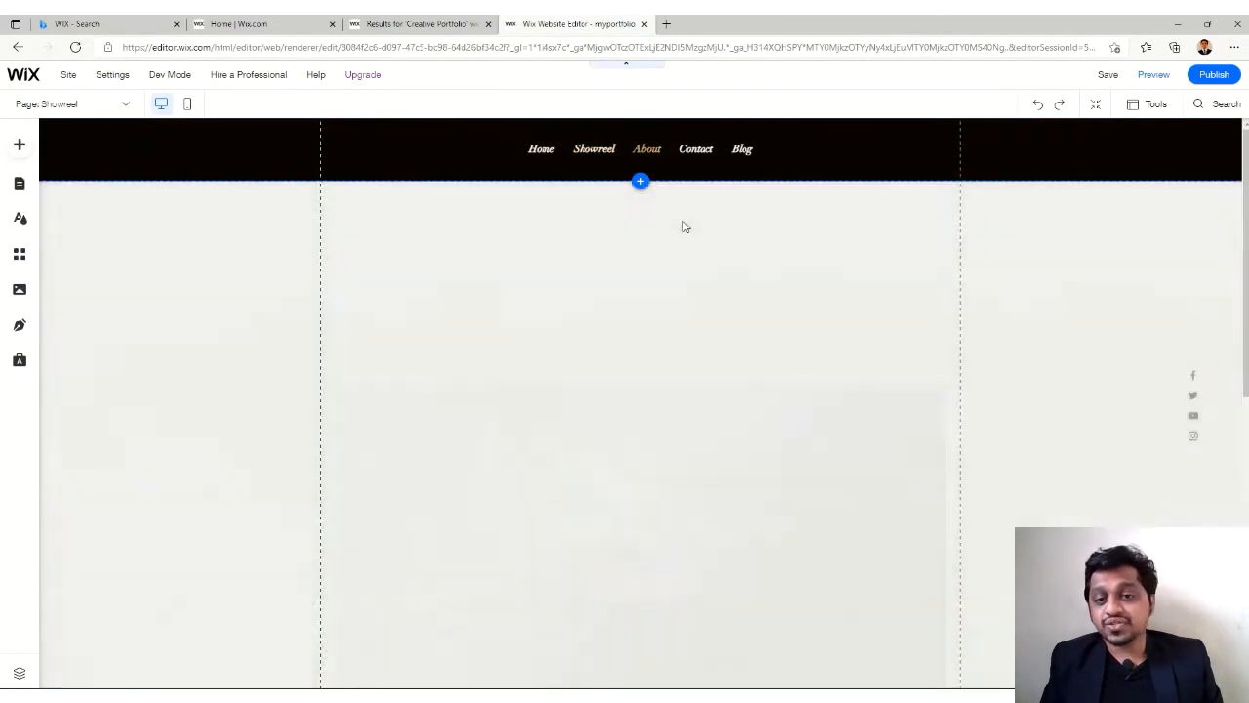
{"action": "scroll", "coordinate": [842, 321], "scroll_direction": "down", "scroll_amount": 1}
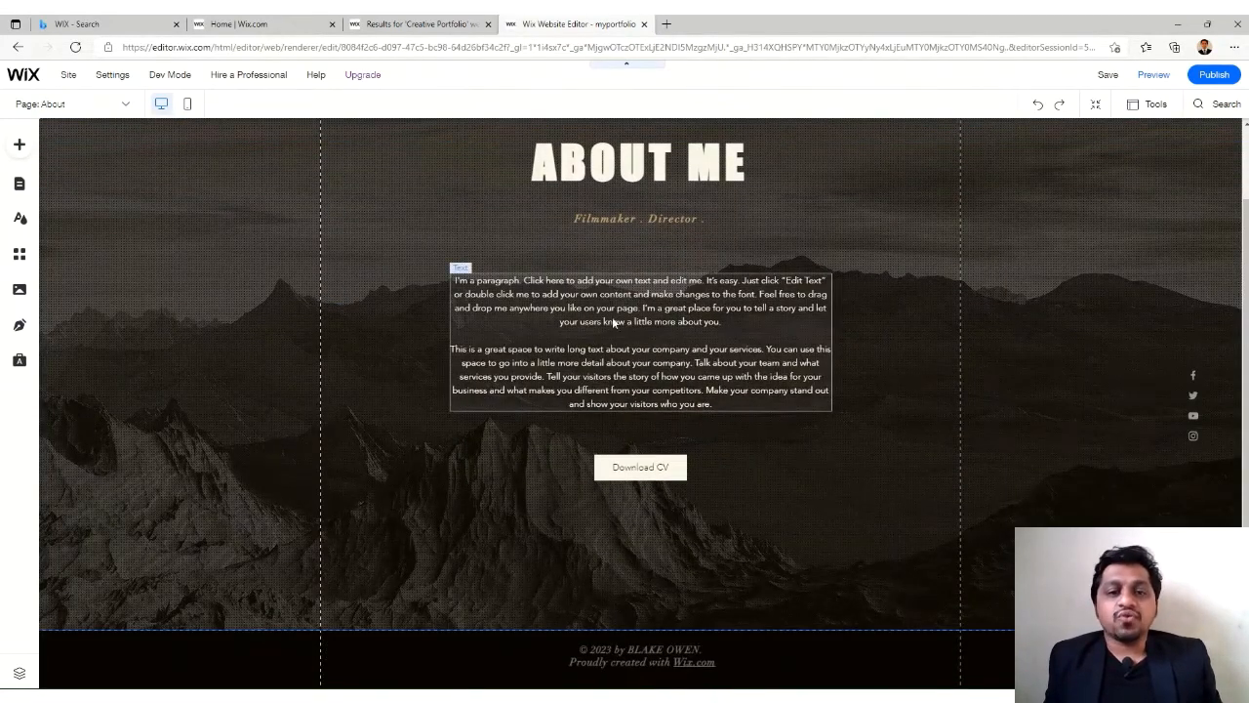
{"action": "scroll", "coordinate": [586, 351], "scroll_direction": "up", "scroll_amount": 1}
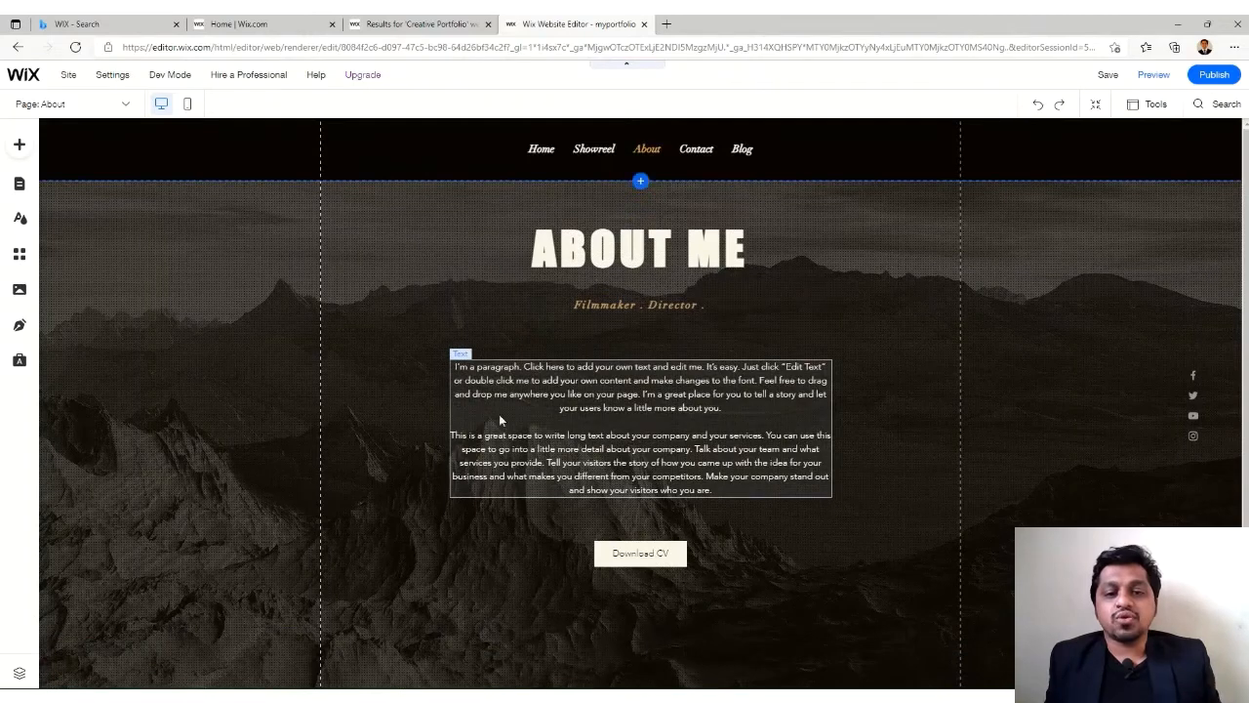
{"action": "left_click", "coordinate": [544, 406]}
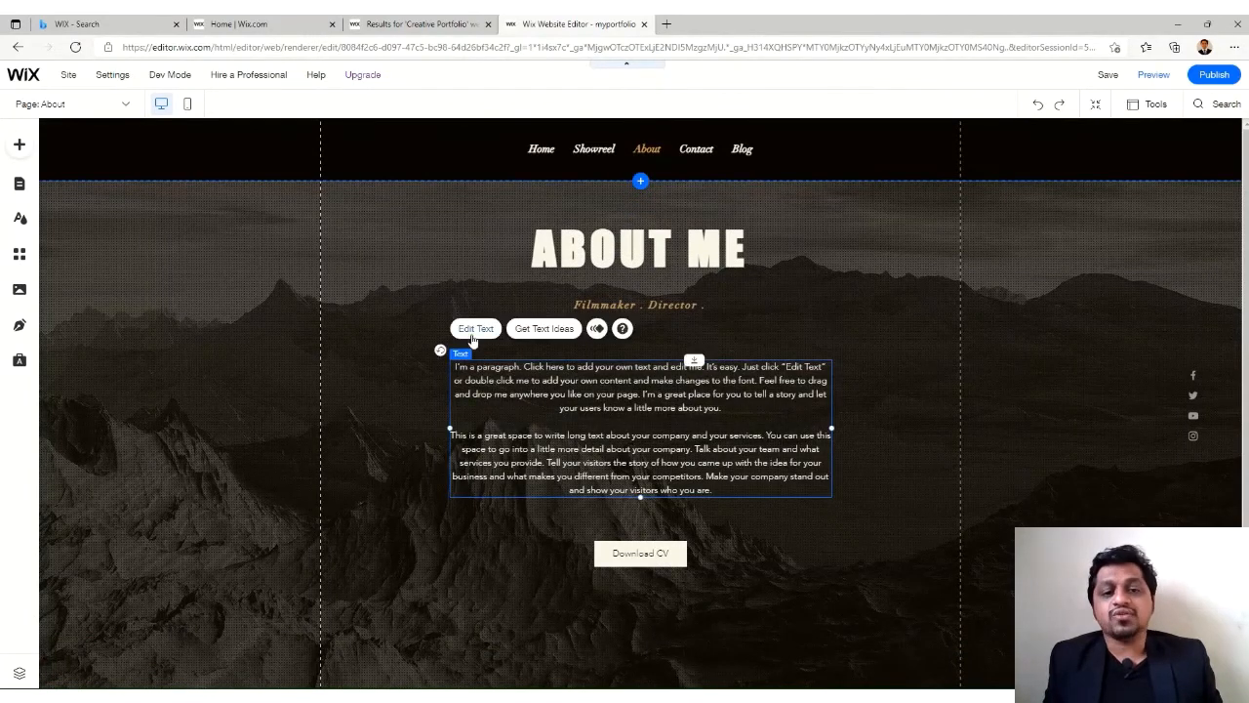
{"action": "double_click", "coordinate": [581, 408]}
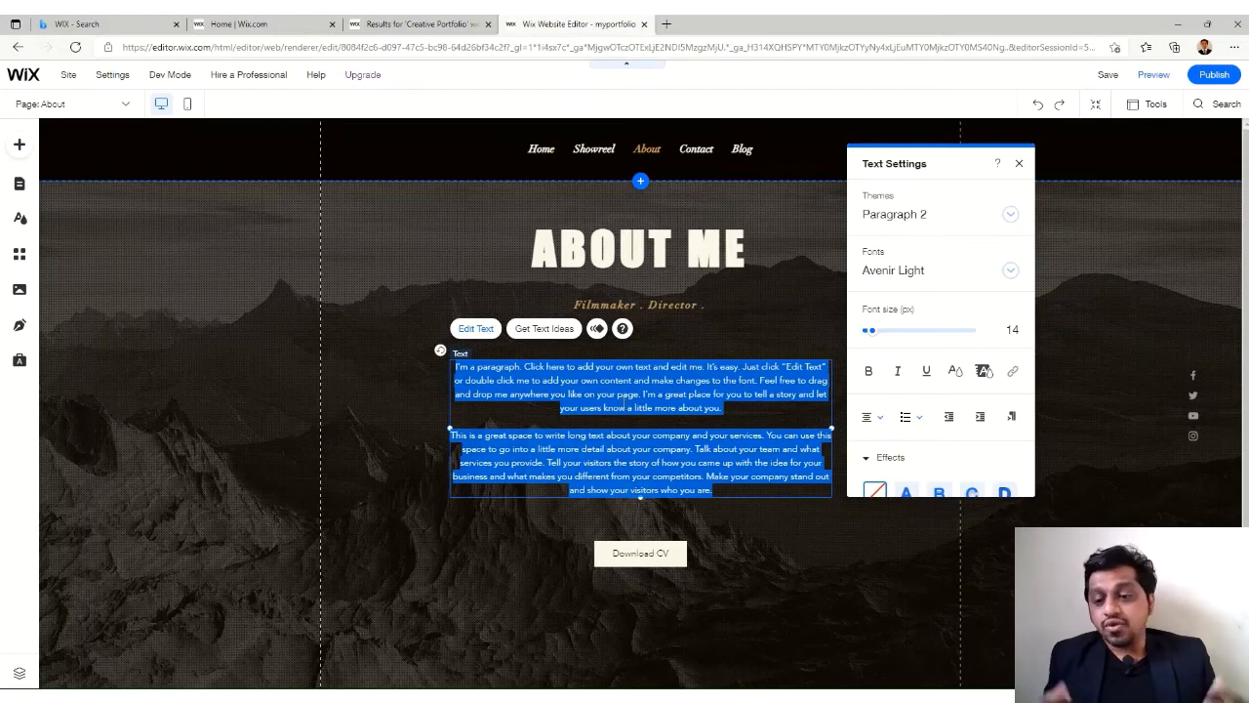
{"action": "left_click", "coordinate": [416, 402]}
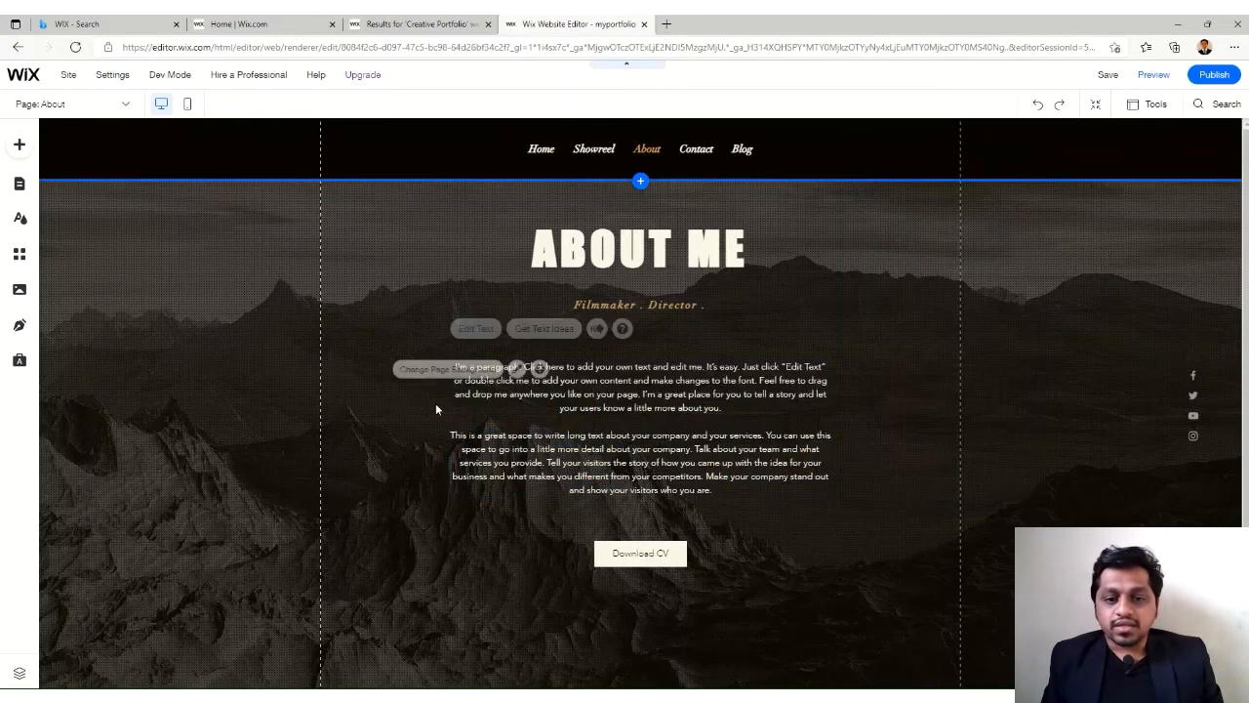
{"action": "left_click", "coordinate": [635, 554]}
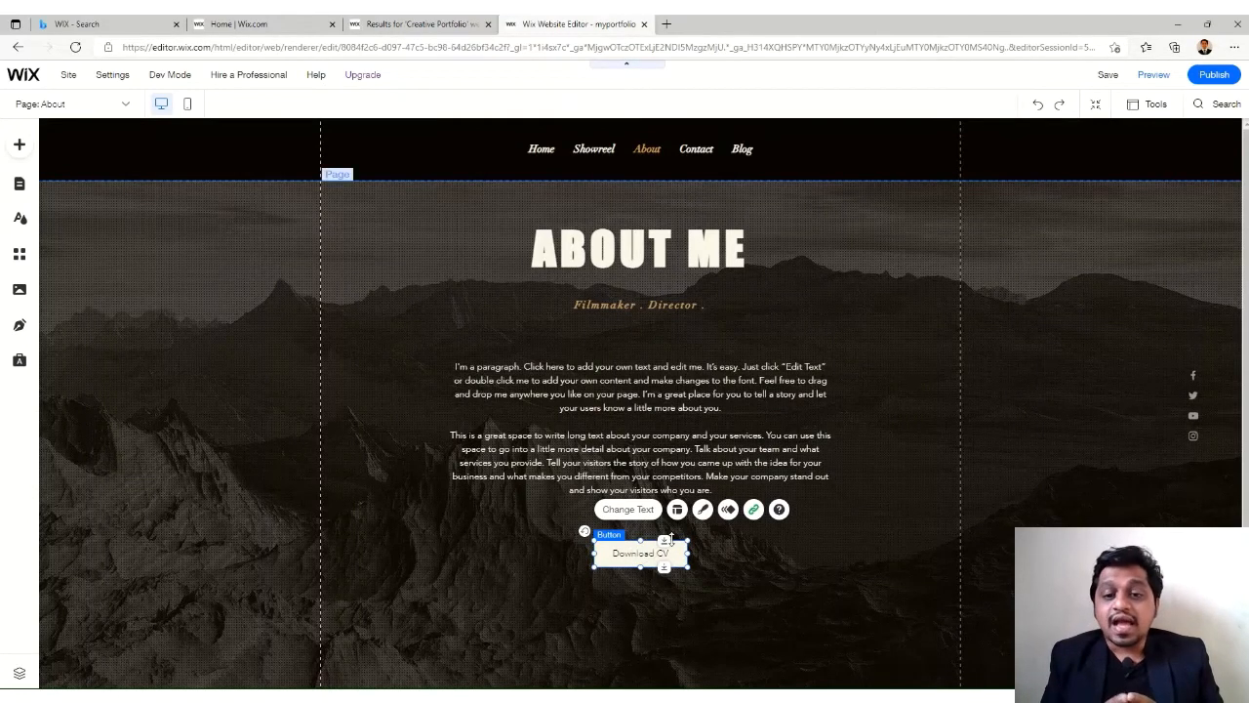
Step: Set the Download CV button's link type to Document and start uploading a file from the computer
{"action": "left_click", "coordinate": [754, 511]}
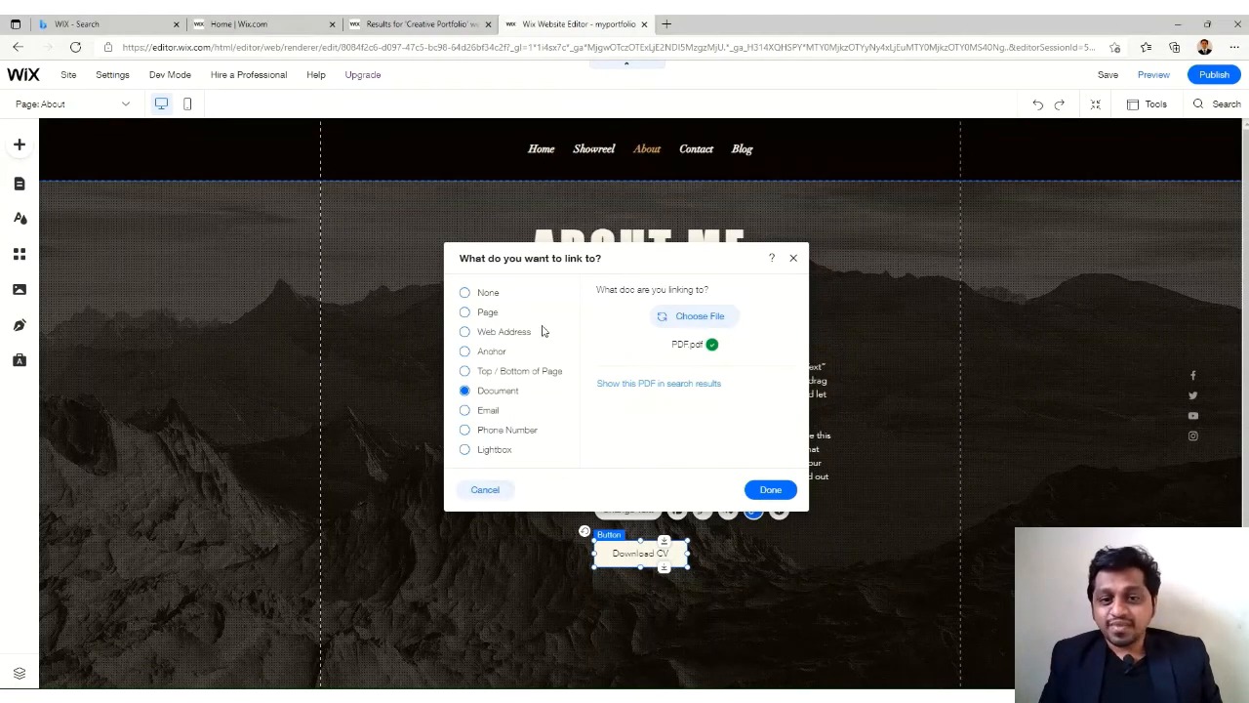
{"action": "left_click", "coordinate": [514, 334]}
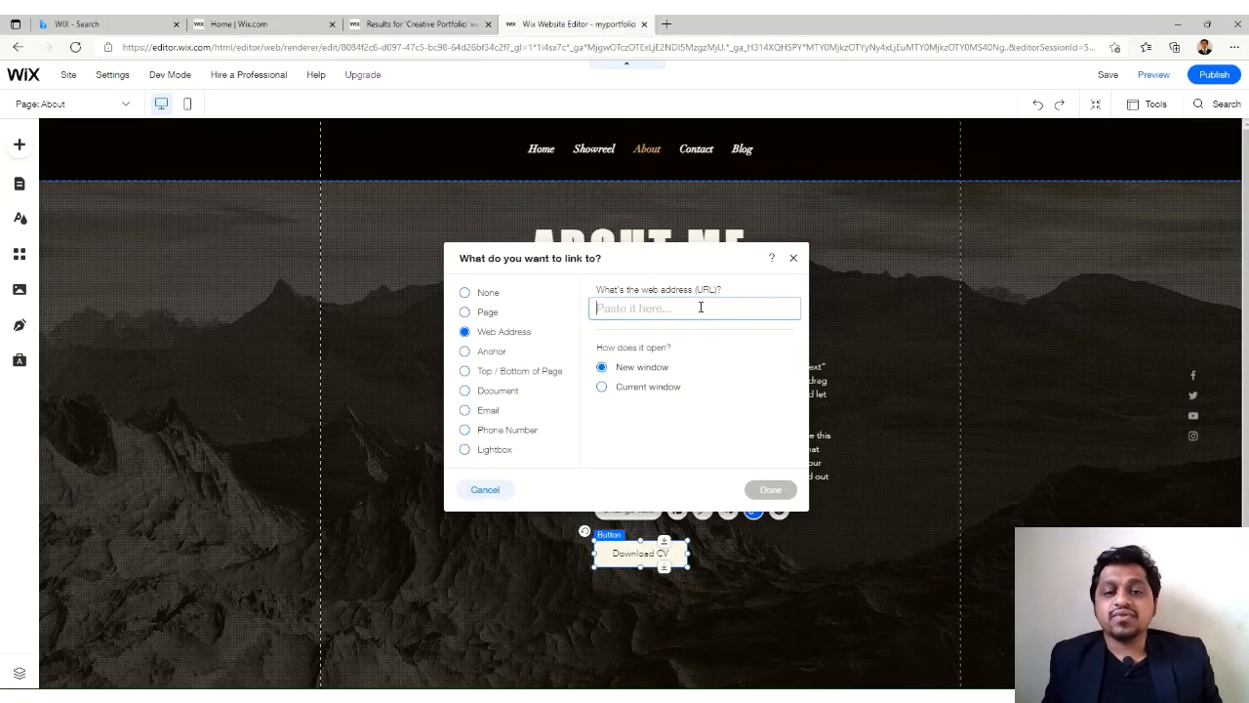
{"action": "left_click", "coordinate": [480, 393]}
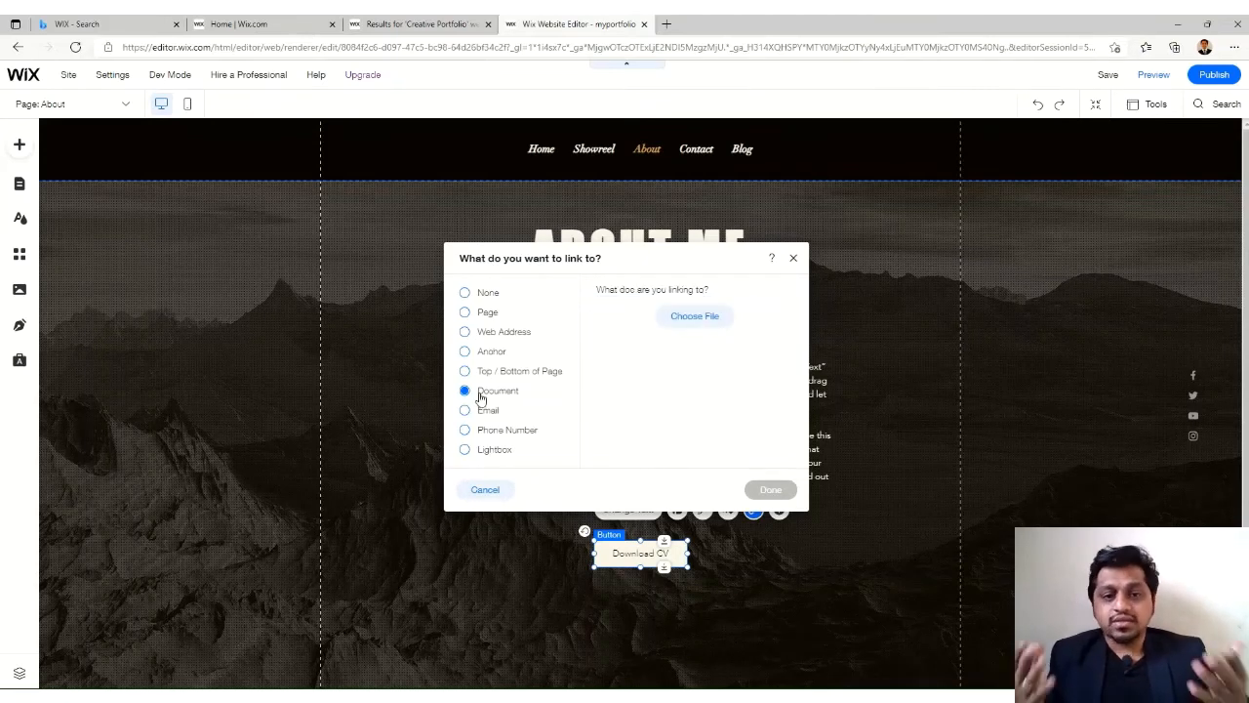
{"action": "left_click", "coordinate": [695, 316]}
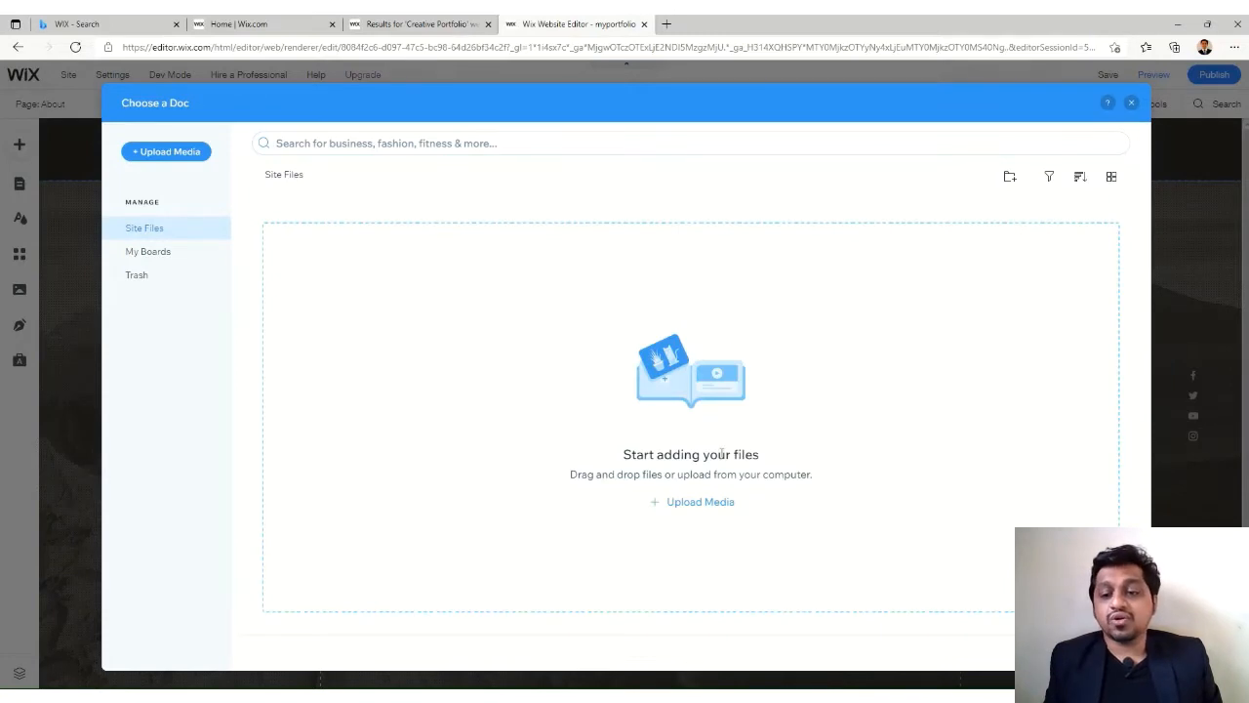
{"action": "left_click", "coordinate": [700, 502]}
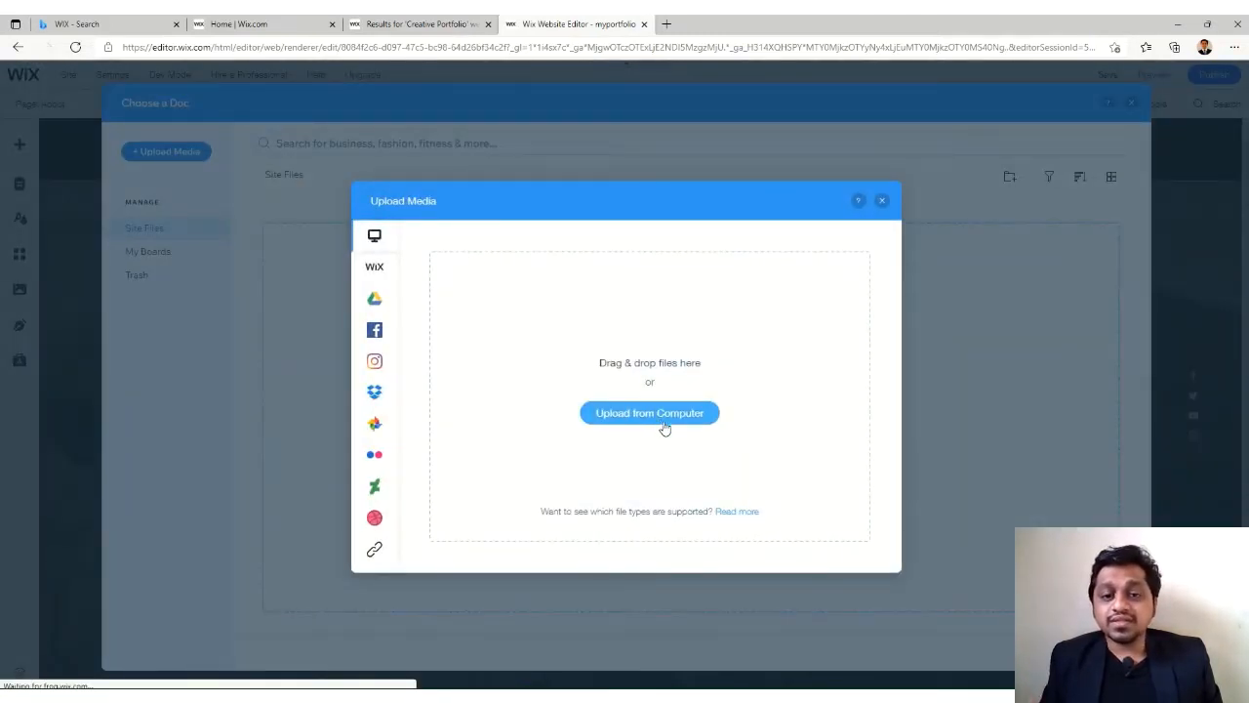
{"action": "left_click", "coordinate": [650, 424]}
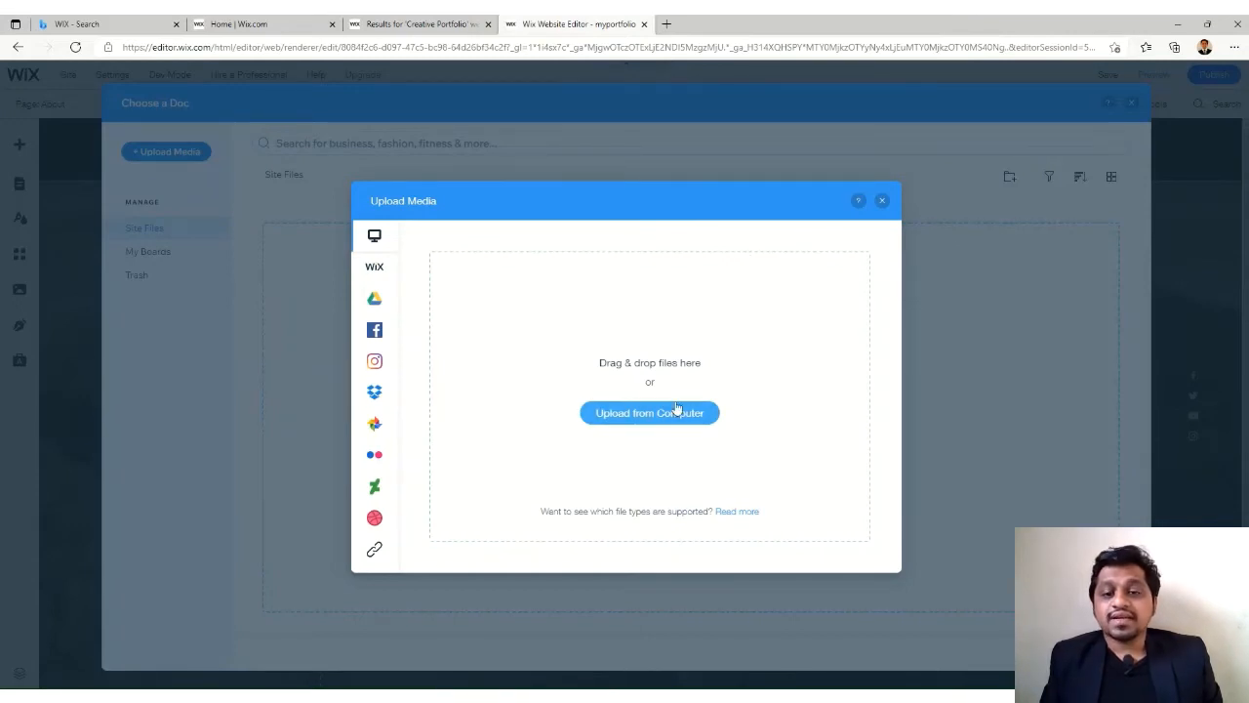
{"action": "left_click", "coordinate": [677, 410]}
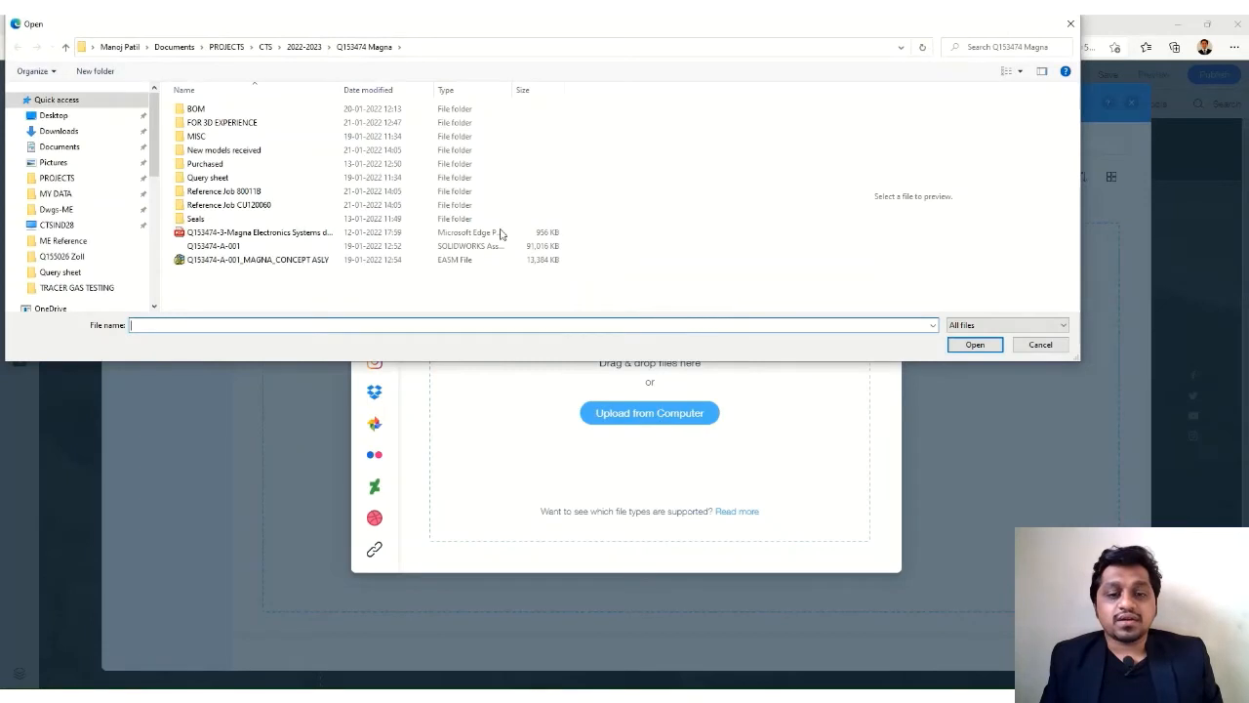
{"action": "left_click", "coordinate": [297, 47]}
{"action": "left_click", "coordinate": [168, 49]}
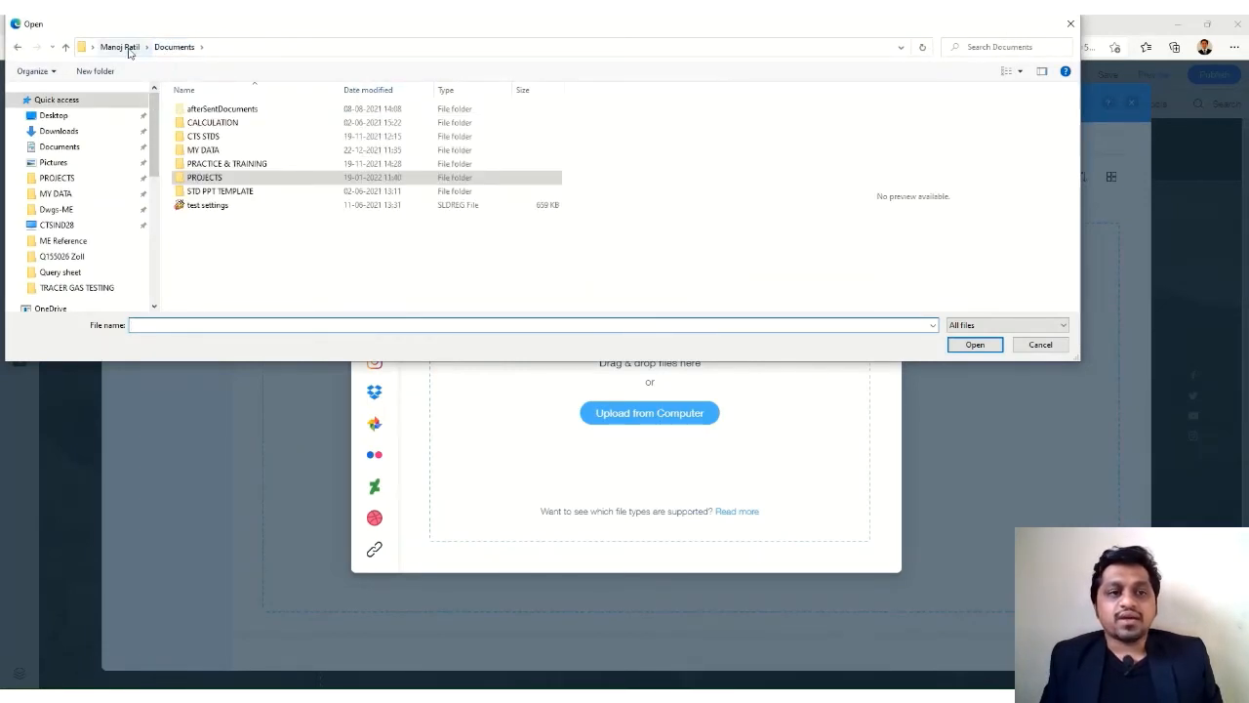
{"action": "left_click", "coordinate": [70, 194]}
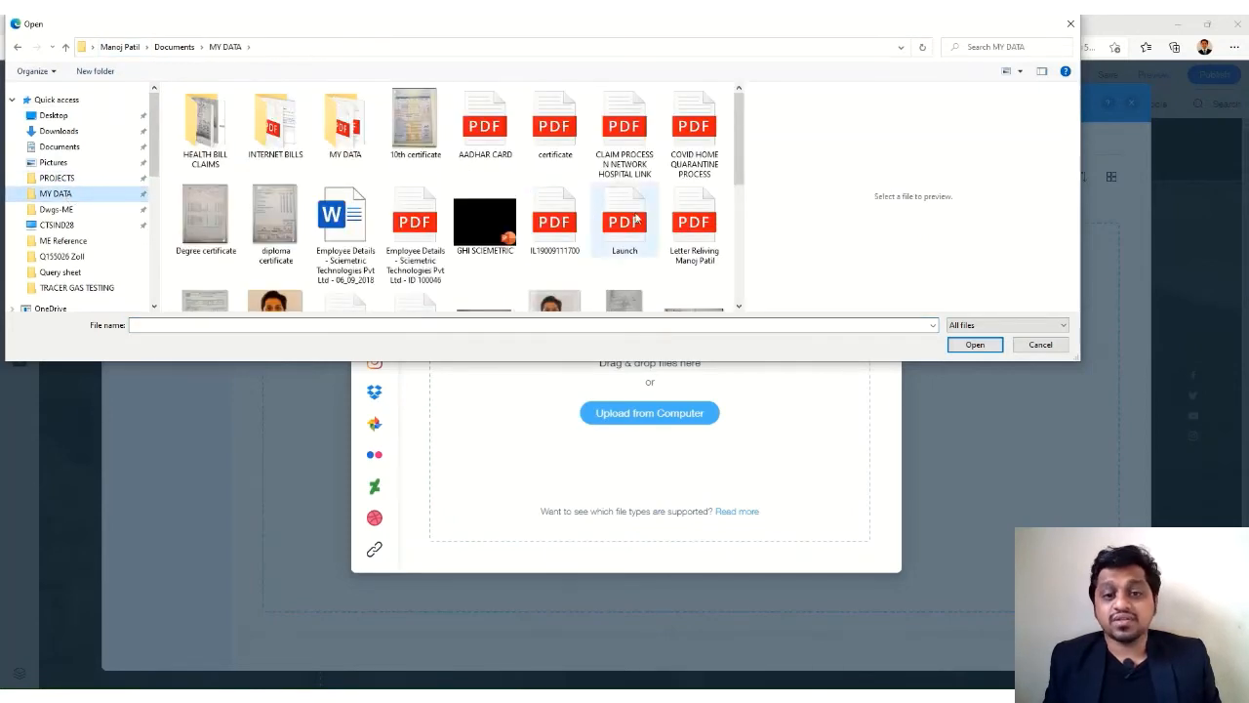
{"action": "scroll", "coordinate": [634, 215], "scroll_direction": "down", "scroll_amount": 3}
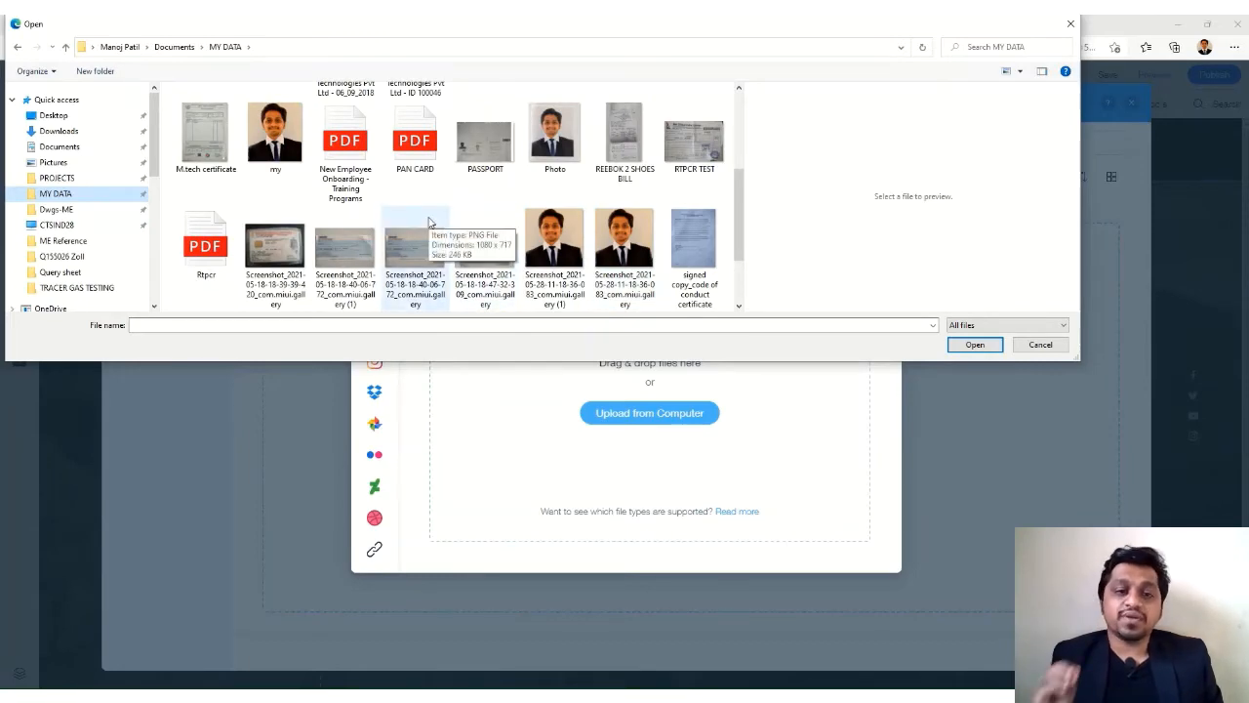
{"action": "scroll", "coordinate": [428, 223], "scroll_direction": "up", "scroll_amount": 4}
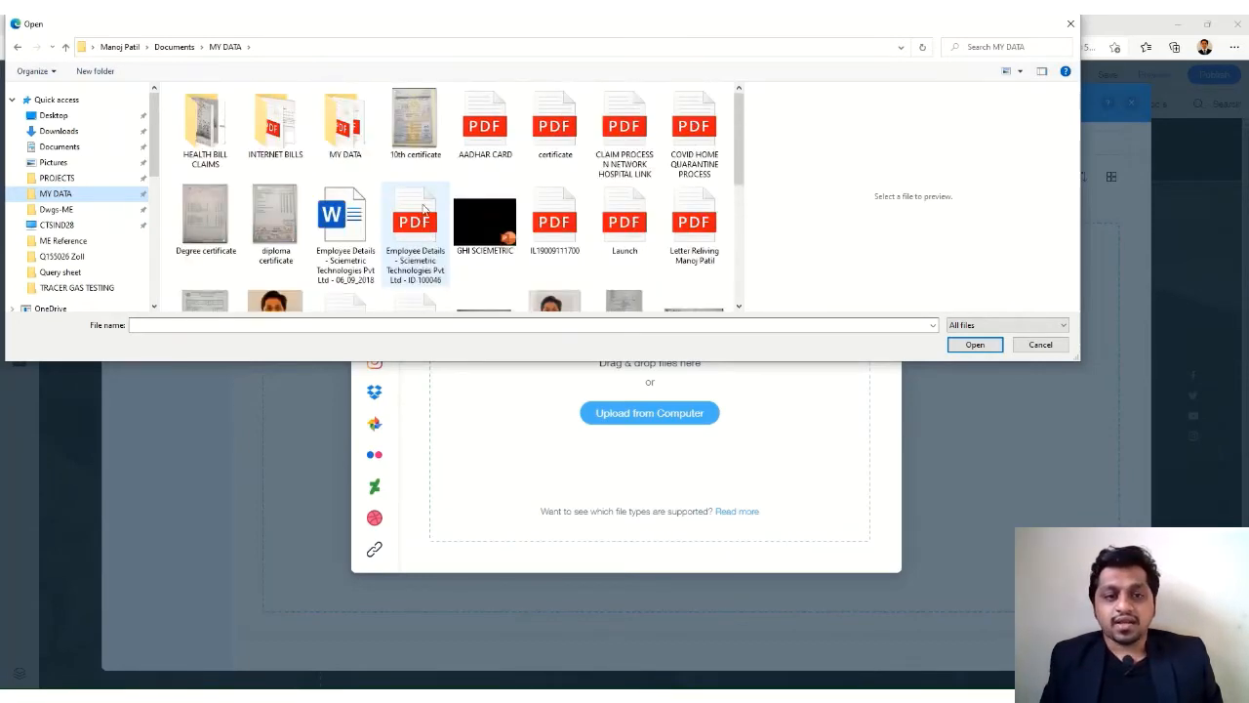
{"action": "double_click", "coordinate": [343, 122]}
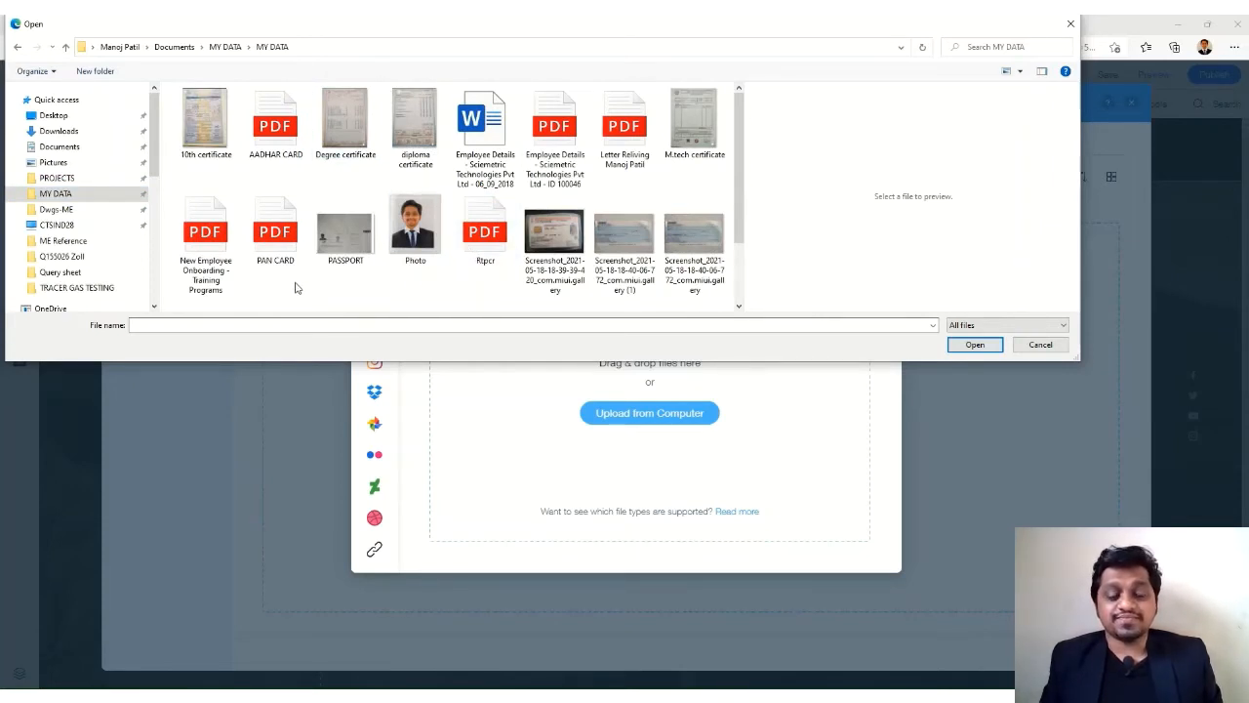
{"action": "left_click", "coordinate": [15, 47]}
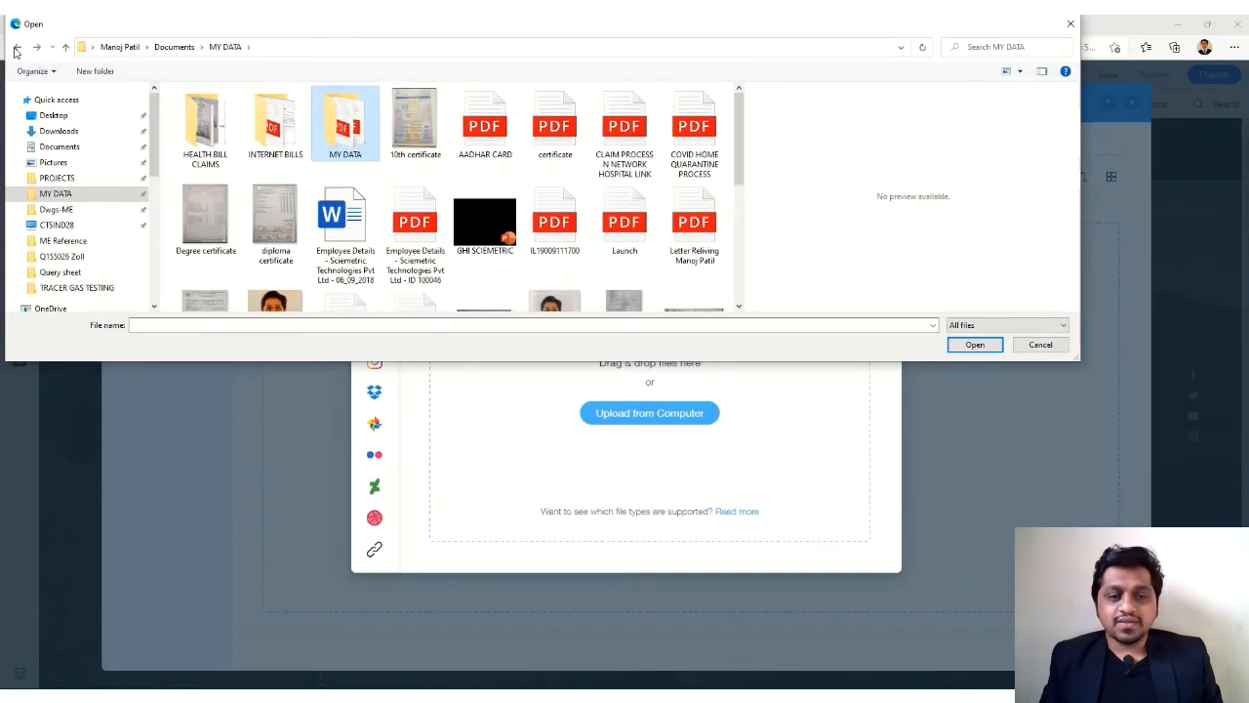
{"action": "left_click", "coordinate": [1039, 344]}
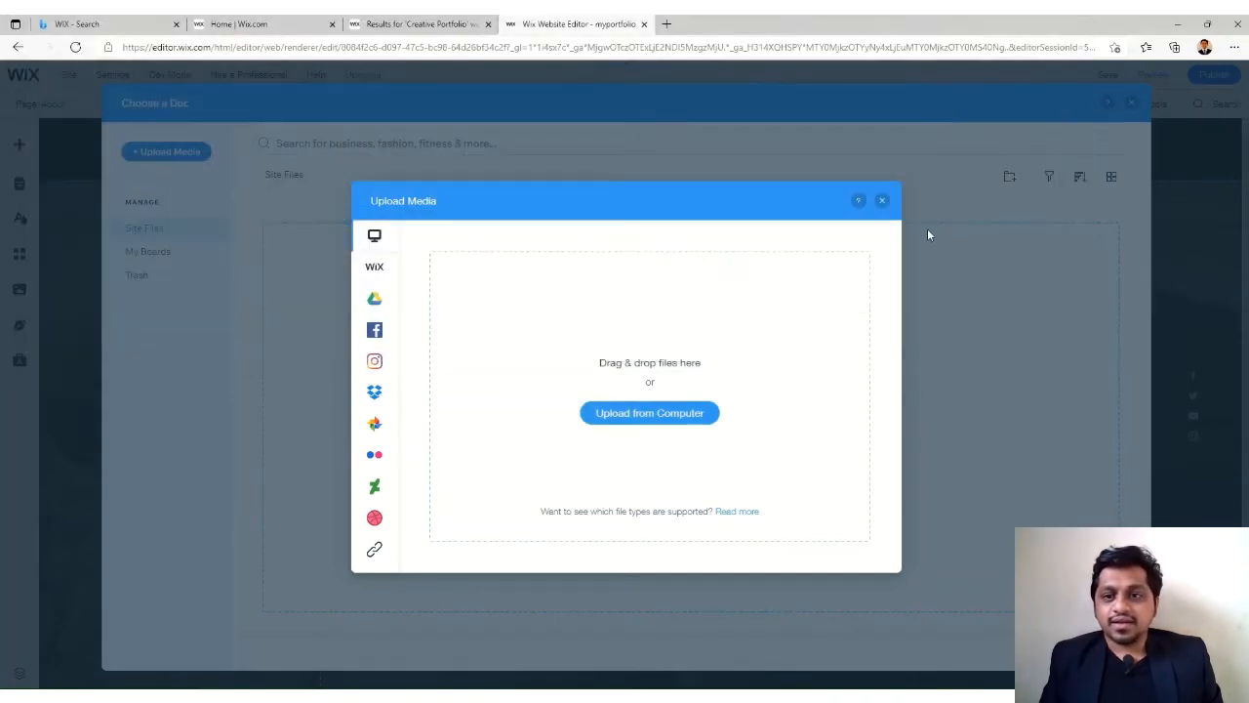
Step: Close the upload, document library and link dialogs, then reselect the Download CV button
{"action": "left_click", "coordinate": [882, 200]}
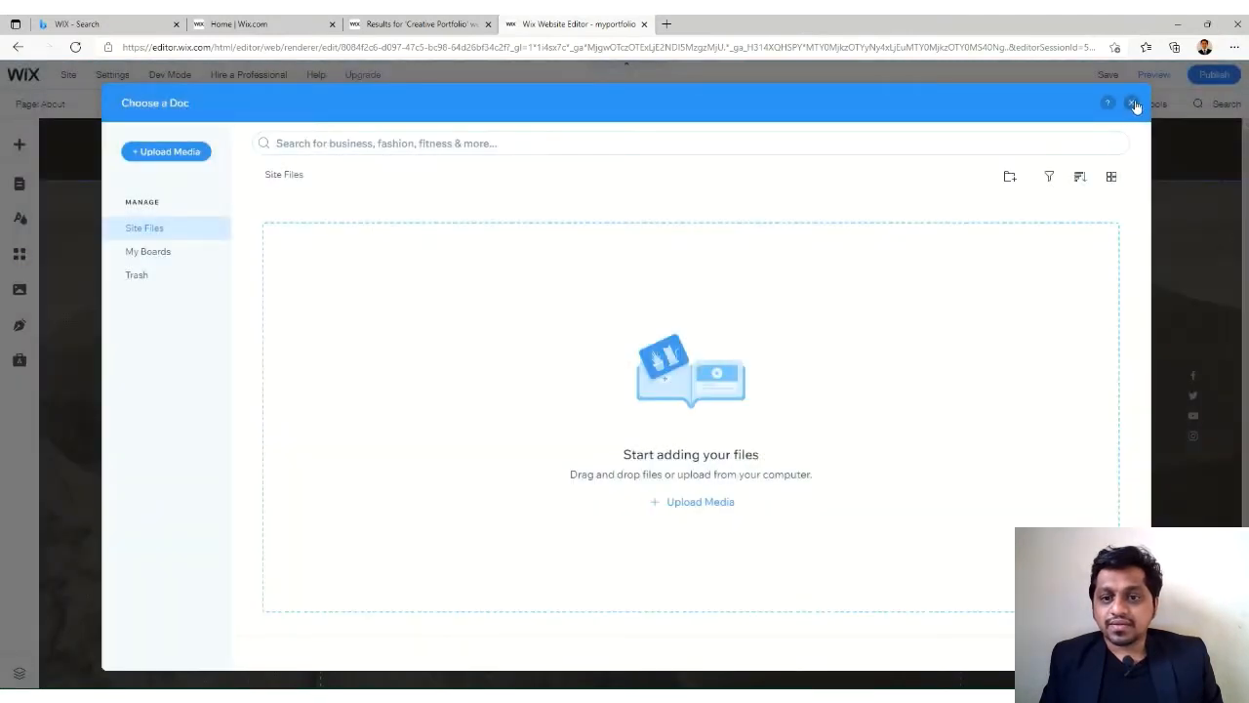
{"action": "left_click", "coordinate": [1132, 104]}
{"action": "left_click", "coordinate": [749, 564]}
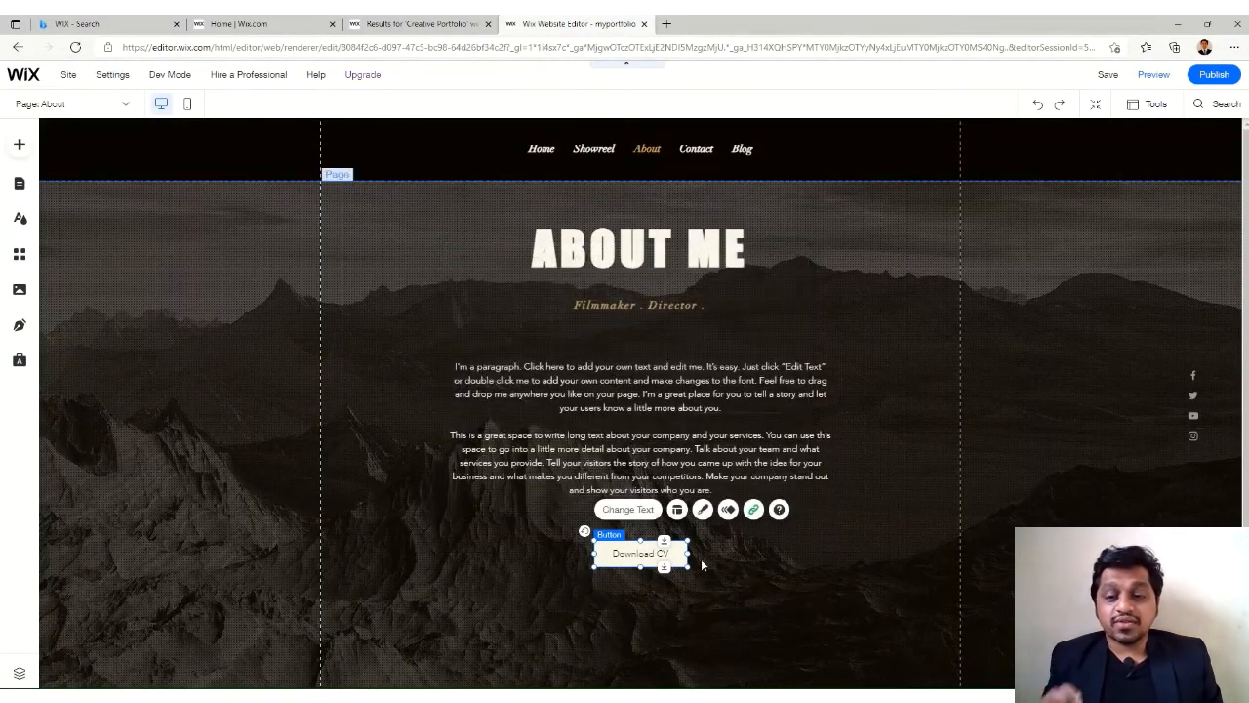
{"action": "left_click", "coordinate": [678, 576]}
{"action": "left_click", "coordinate": [672, 561]}
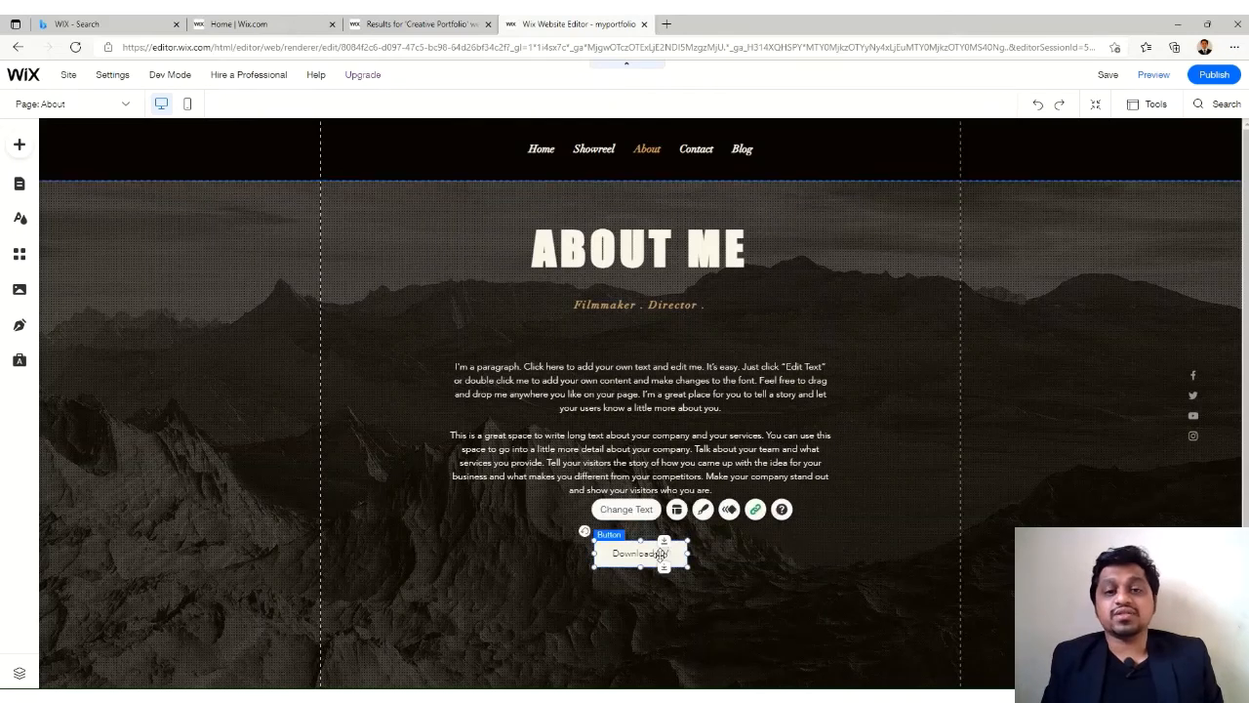
Step: Apply the teal Discover More design style to the Download CV button
{"action": "left_click", "coordinate": [704, 517]}
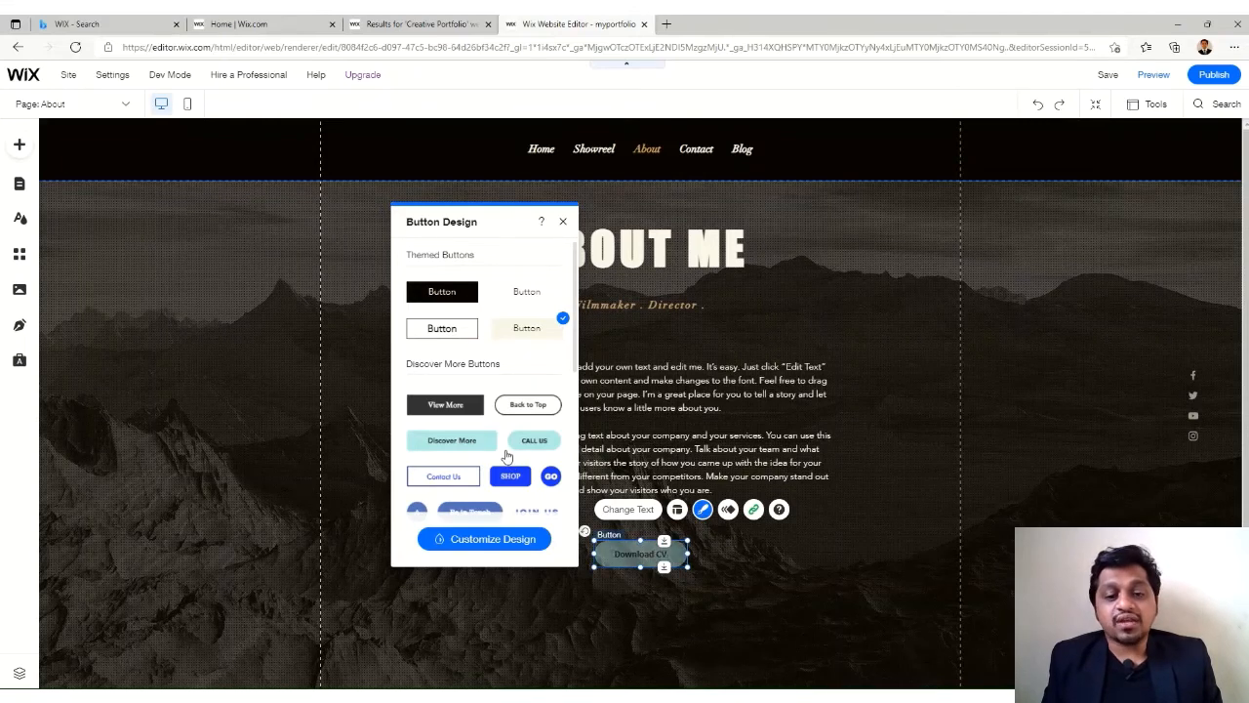
{"action": "scroll", "coordinate": [474, 410], "scroll_direction": "down", "scroll_amount": 3}
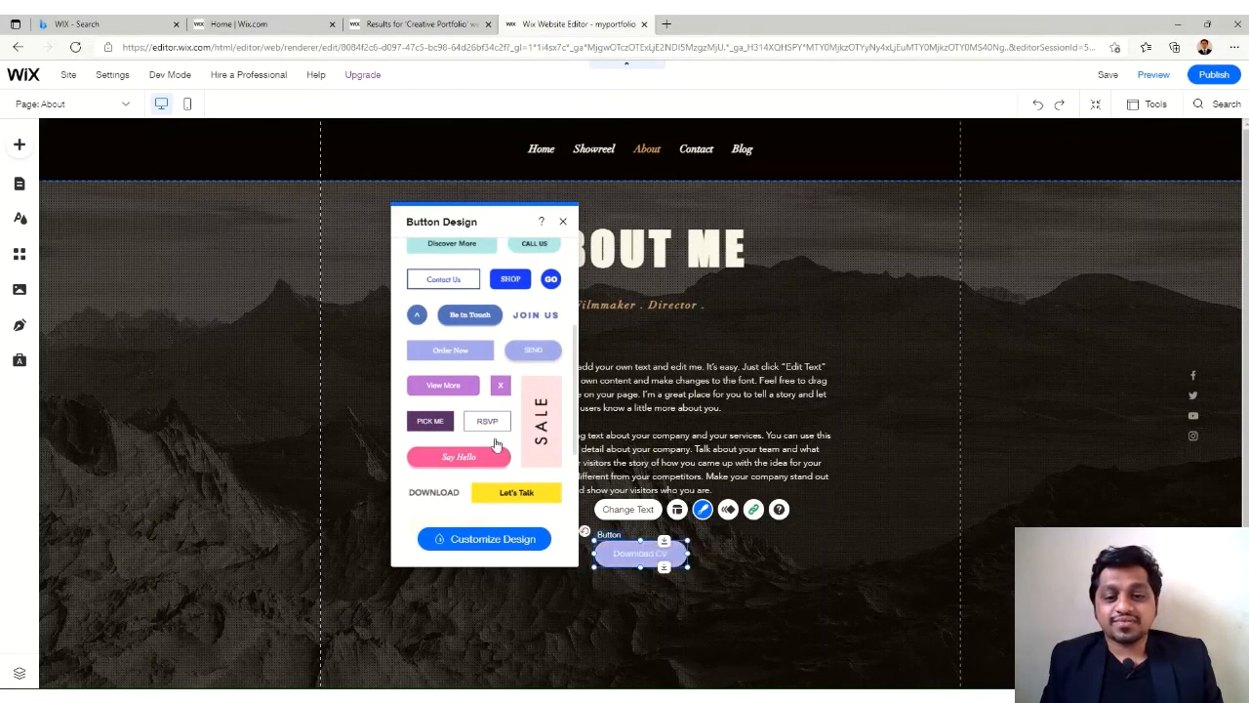
{"action": "scroll", "coordinate": [459, 332], "scroll_direction": "up", "scroll_amount": 2}
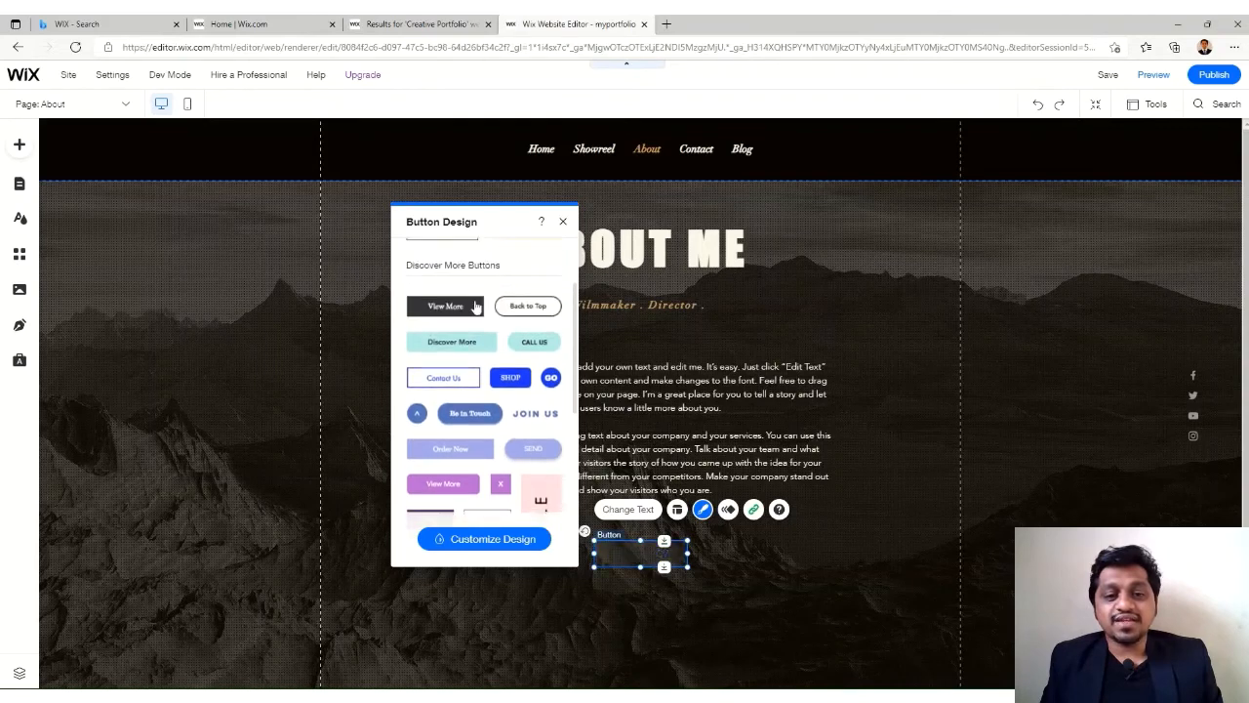
{"action": "left_click", "coordinate": [459, 345]}
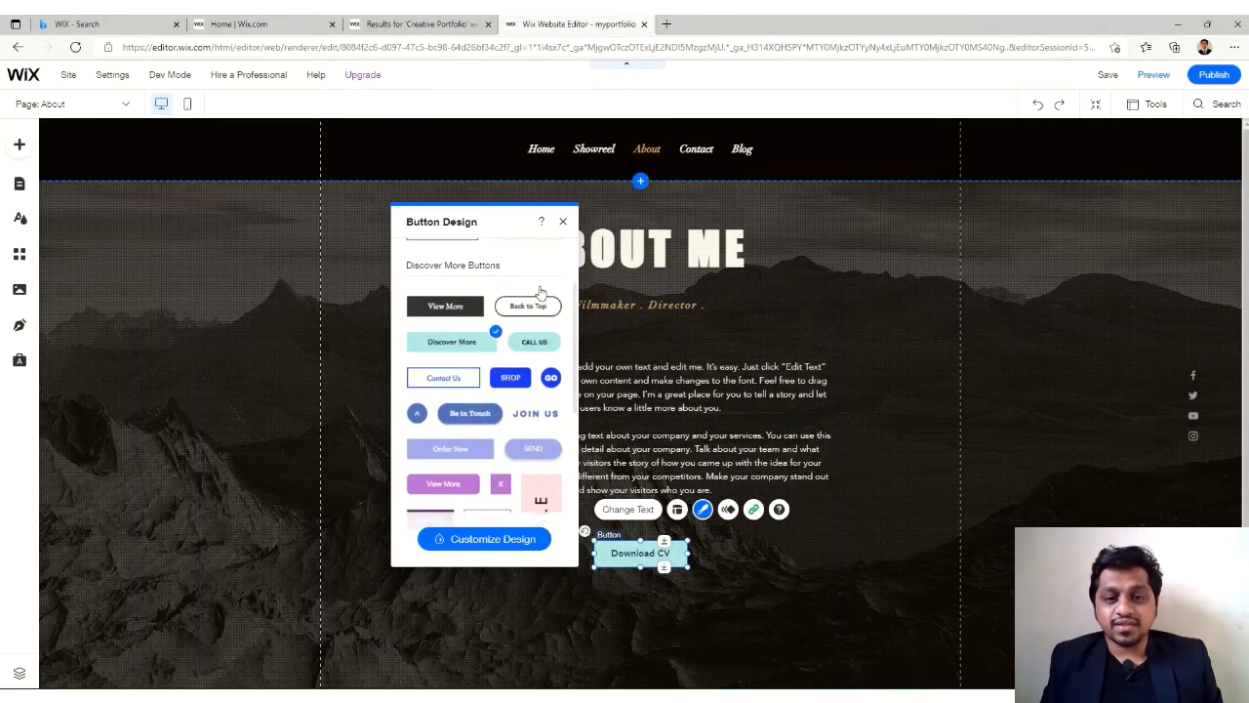
{"action": "left_click", "coordinate": [562, 225]}
Step: Deselect the button and save the site, dismissing the saved confirmation
{"action": "left_click", "coordinate": [898, 531]}
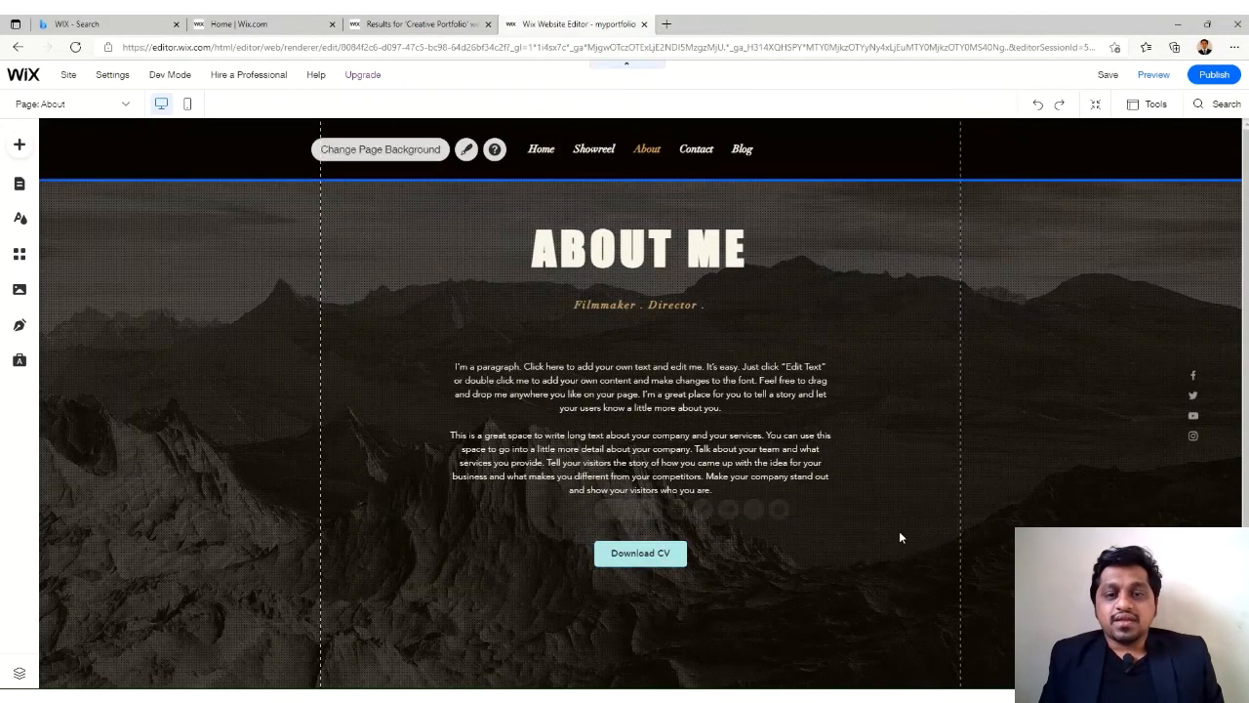
{"action": "left_click", "coordinate": [1106, 77]}
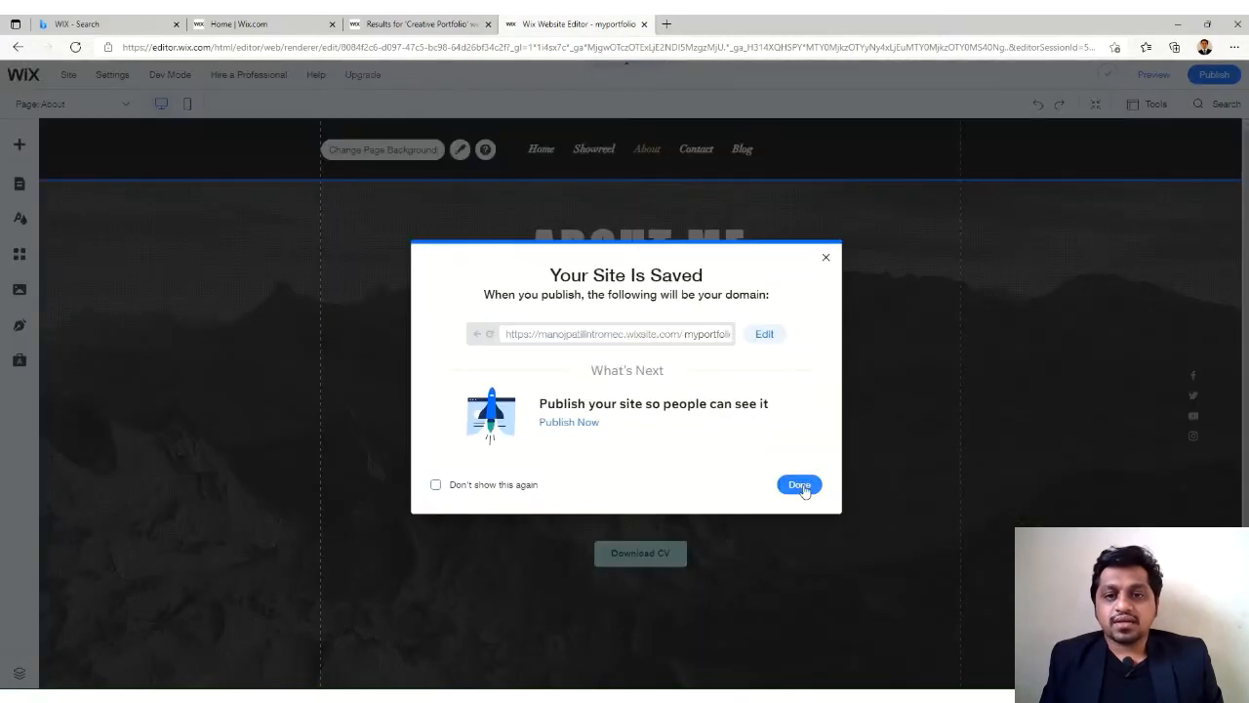
{"action": "left_click", "coordinate": [800, 483]}
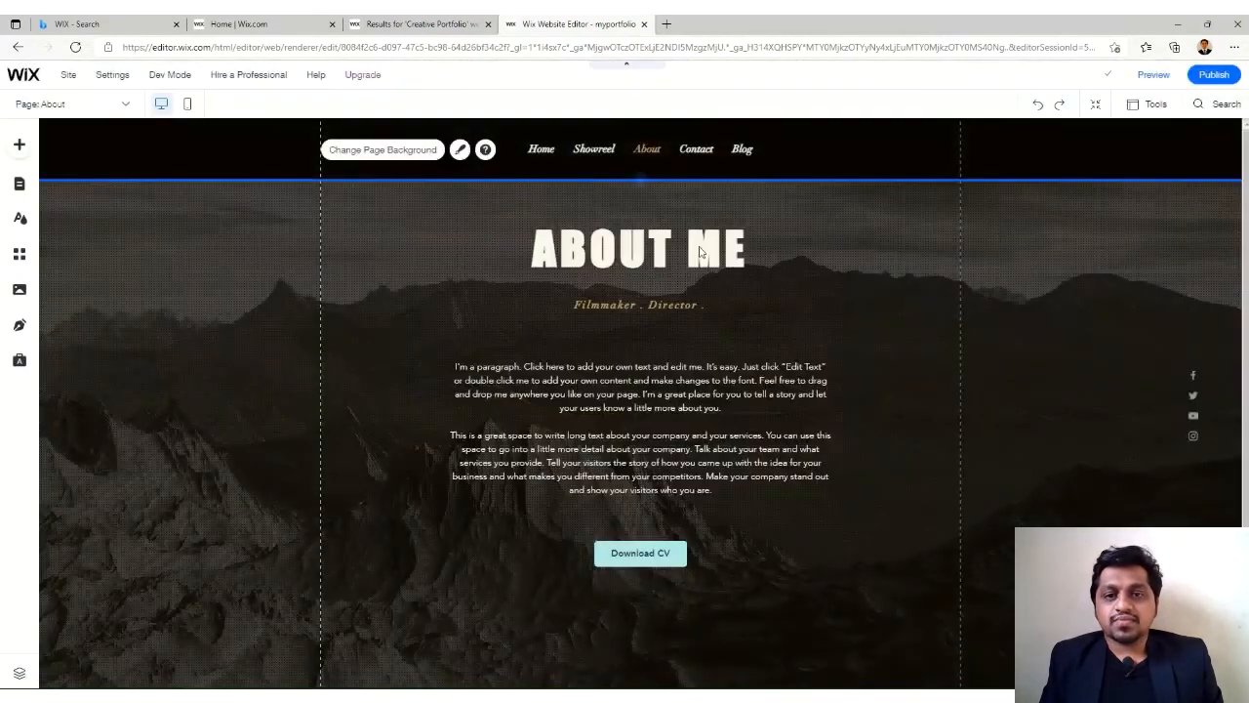
{"action": "left_click", "coordinate": [123, 103]}
Step: Switch to the Contact page and review the contact form's general settings
{"action": "left_click", "coordinate": [50, 213]}
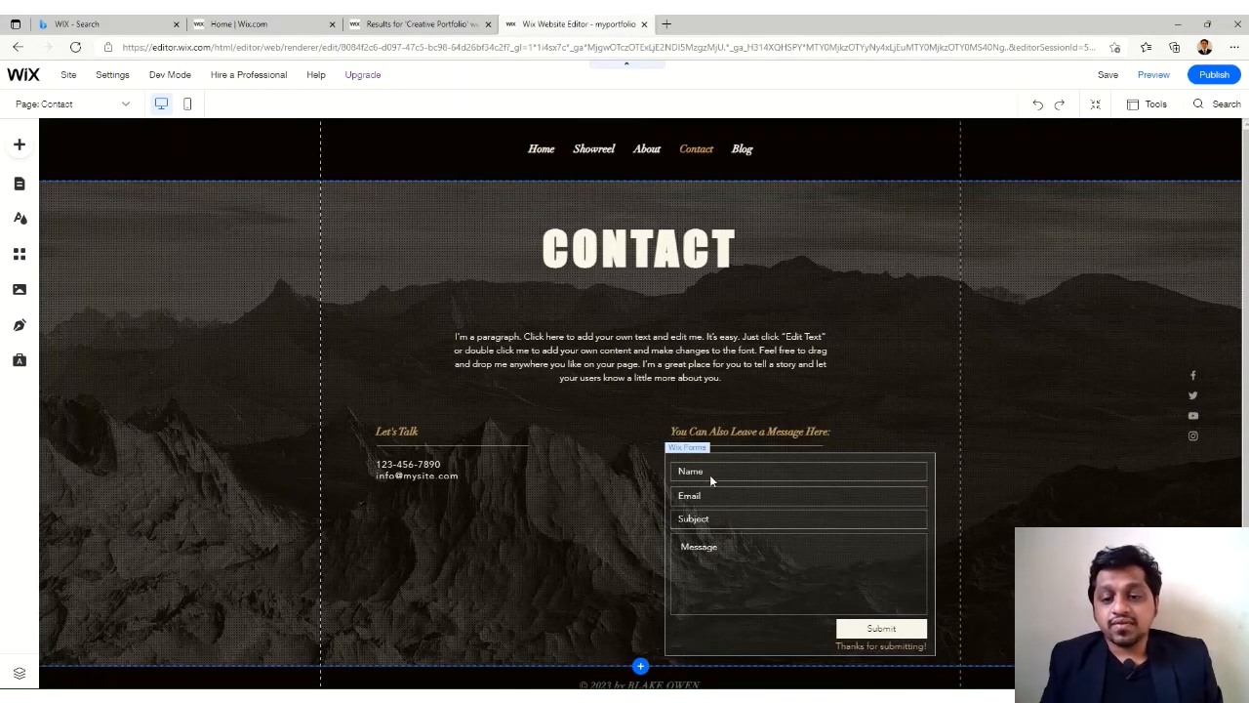
{"action": "left_click", "coordinate": [881, 631]}
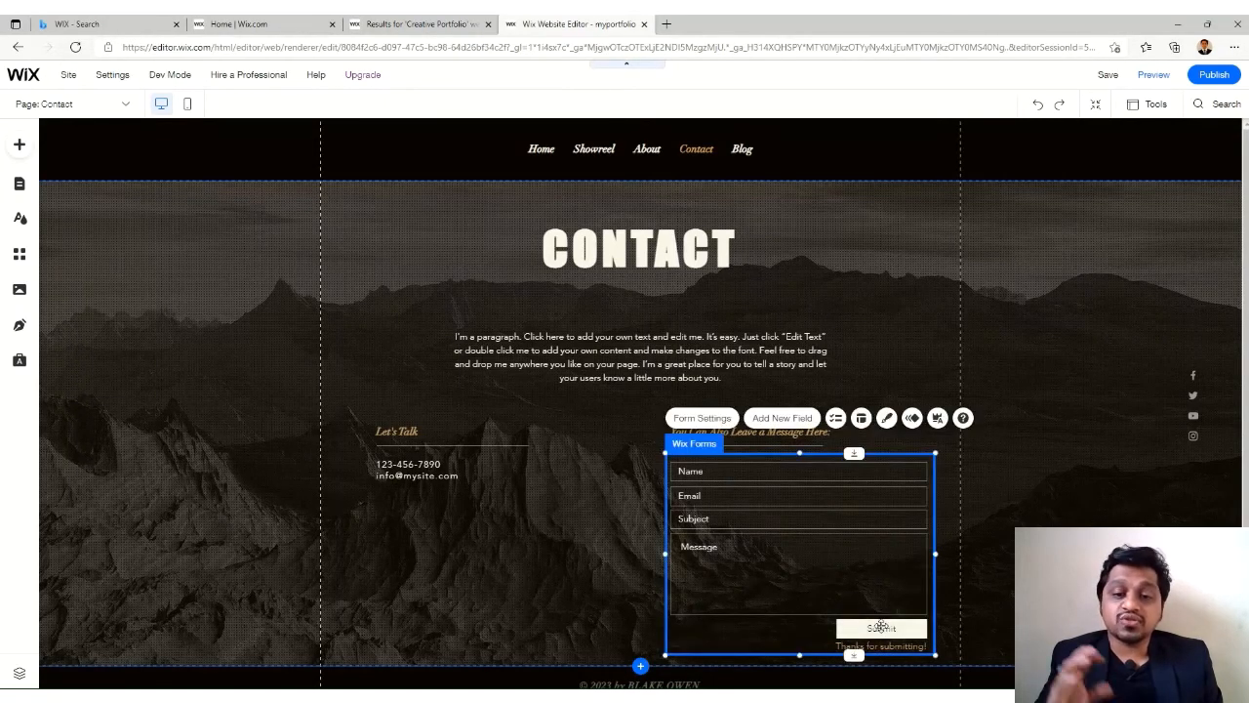
{"action": "left_click", "coordinate": [700, 421]}
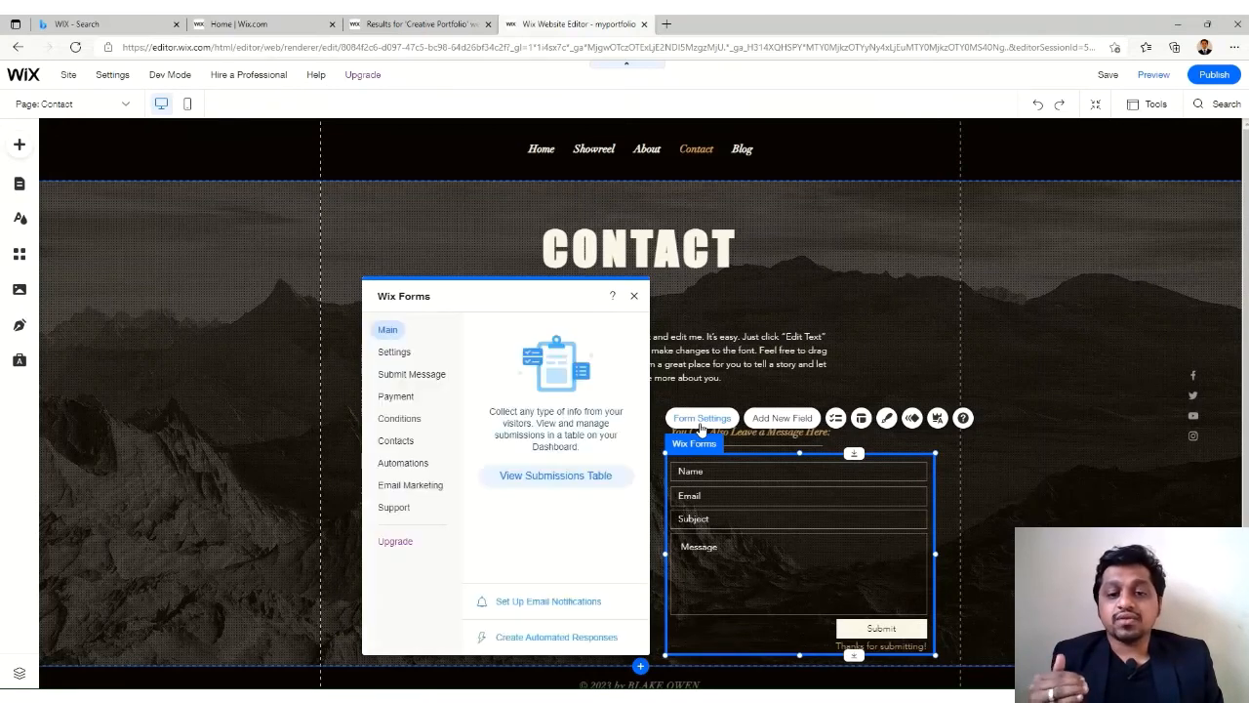
{"action": "left_click", "coordinate": [393, 353]}
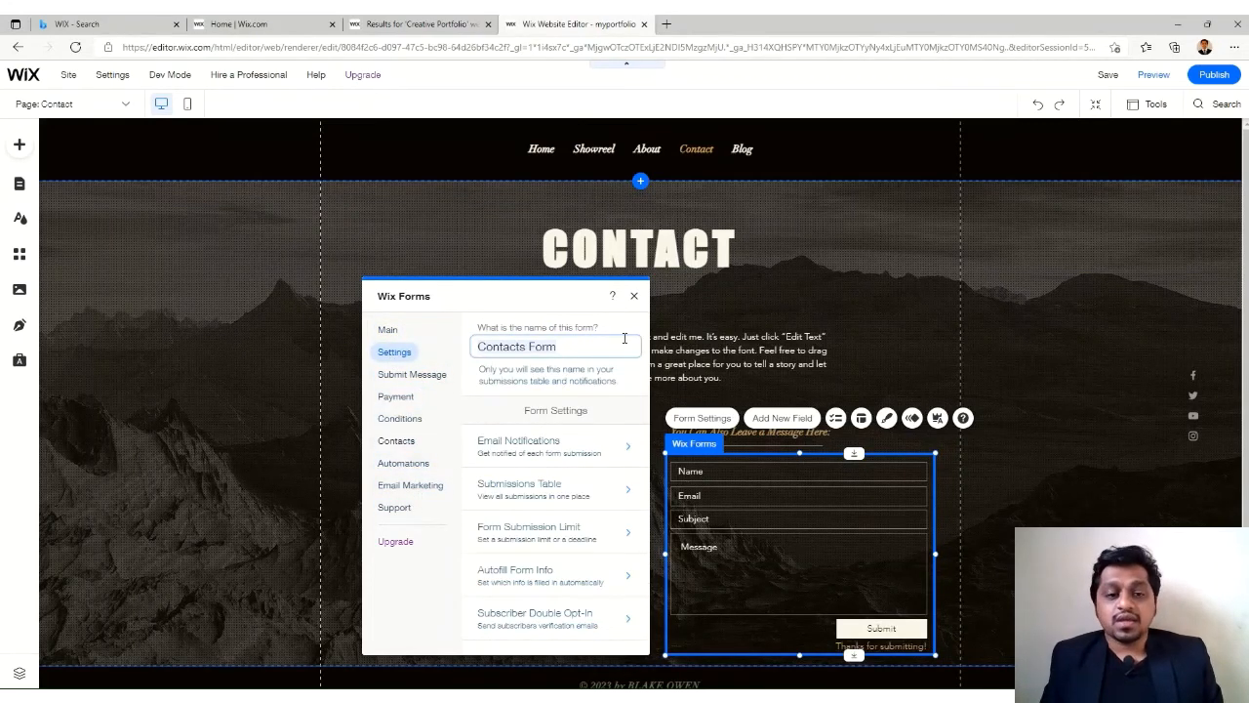
{"action": "left_click", "coordinate": [634, 295]}
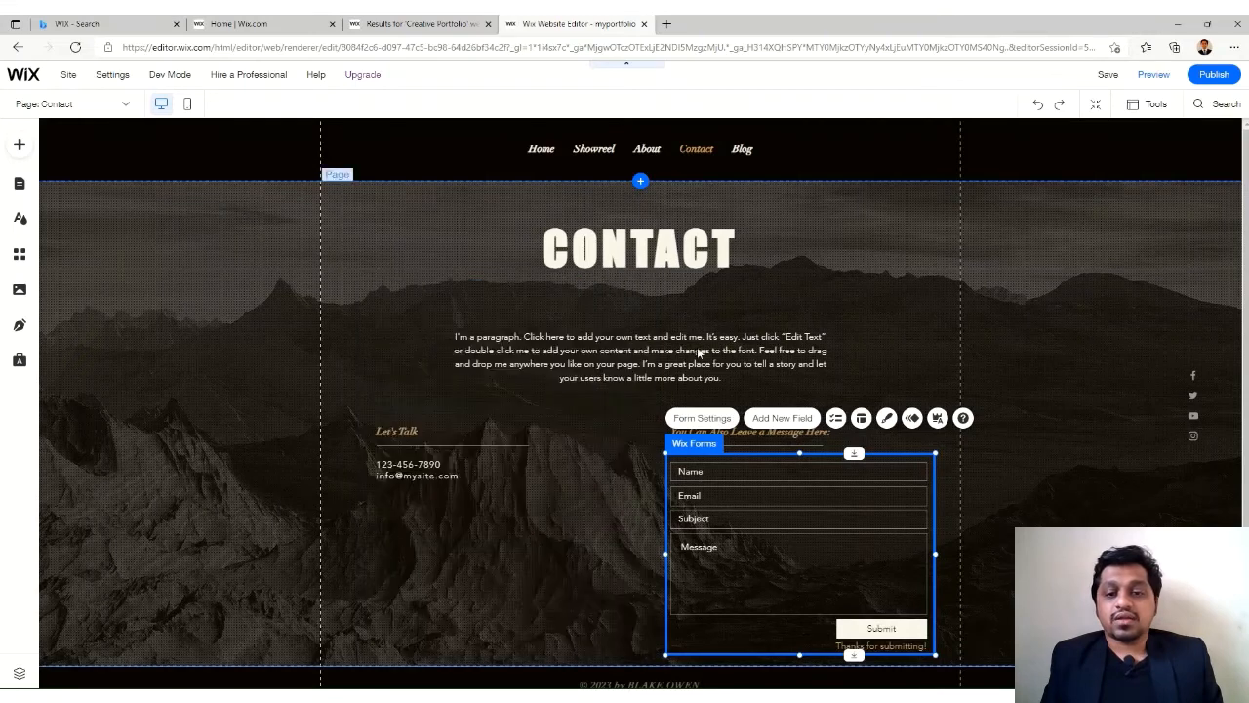
Step: Browse the form's addable fields, then select and deselect the phone and email text block
{"action": "left_click", "coordinate": [777, 420]}
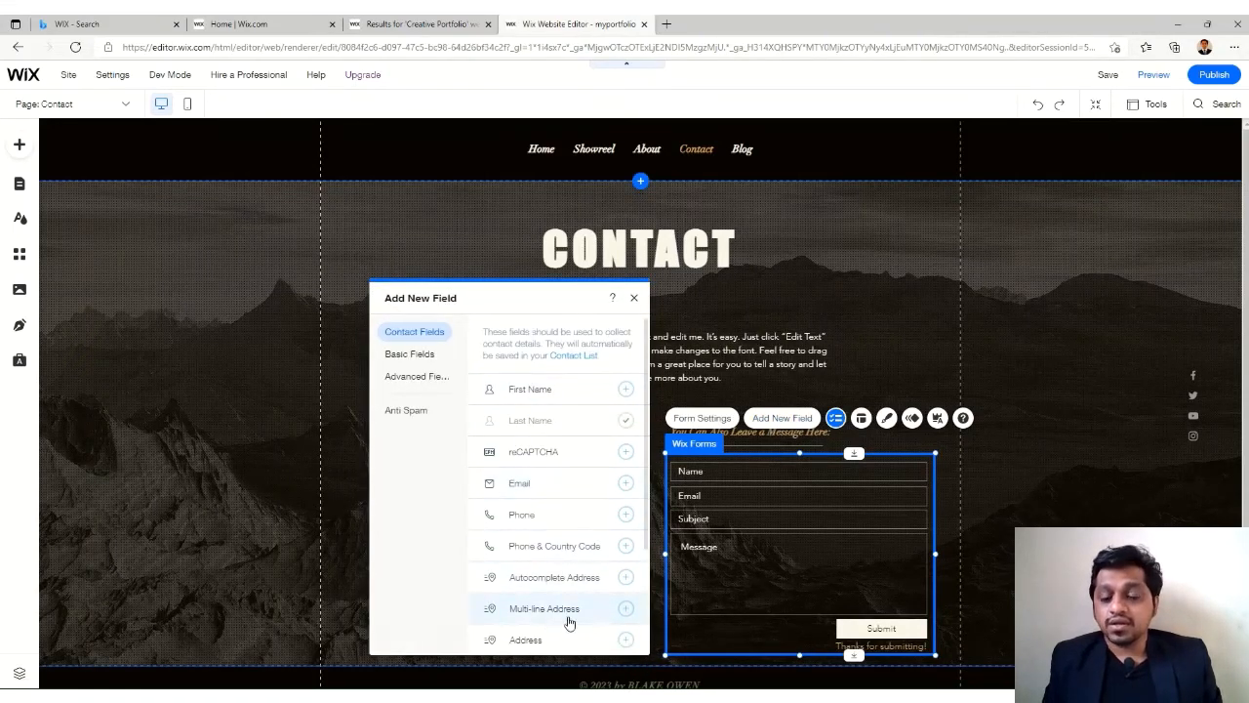
{"action": "left_click", "coordinate": [633, 299]}
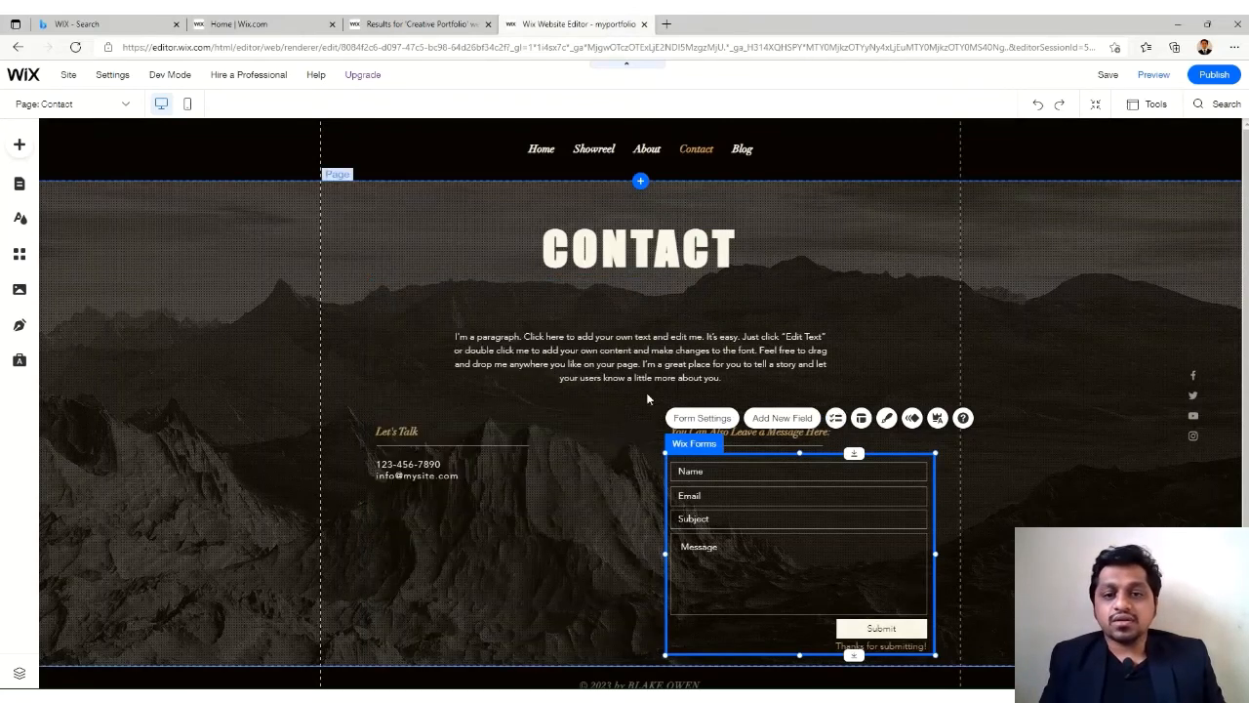
{"action": "left_click", "coordinate": [411, 475]}
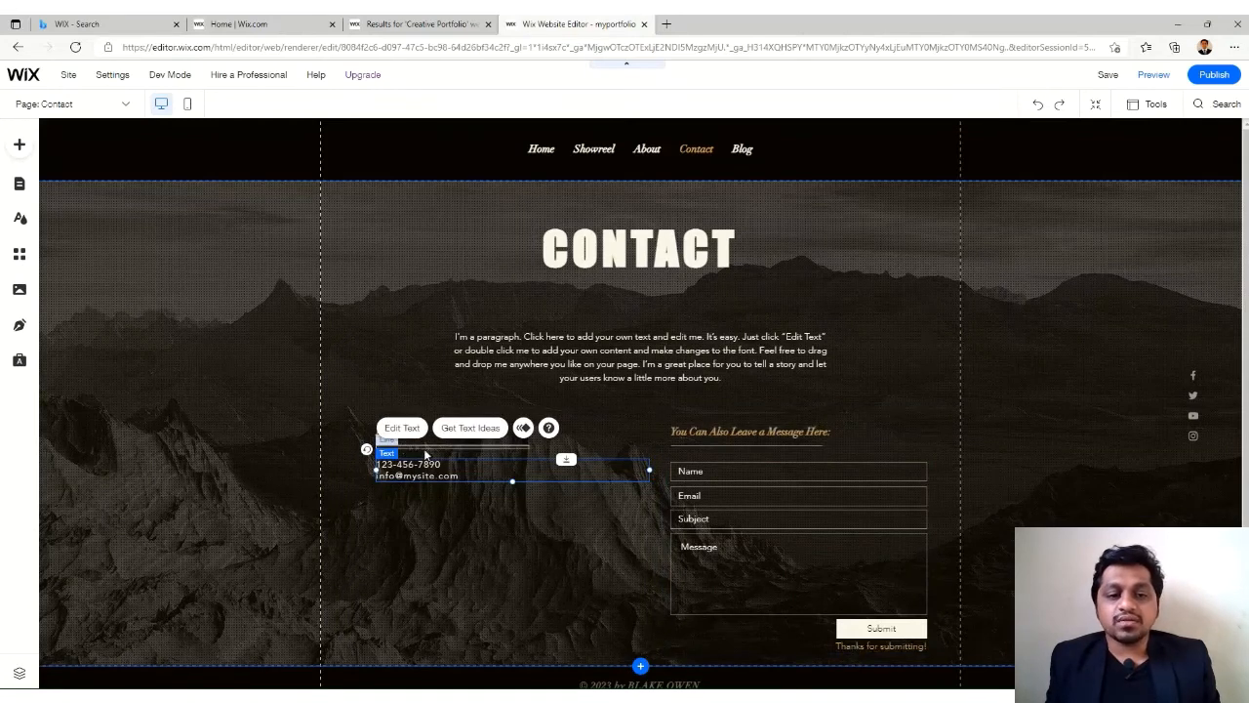
{"action": "left_click", "coordinate": [466, 558]}
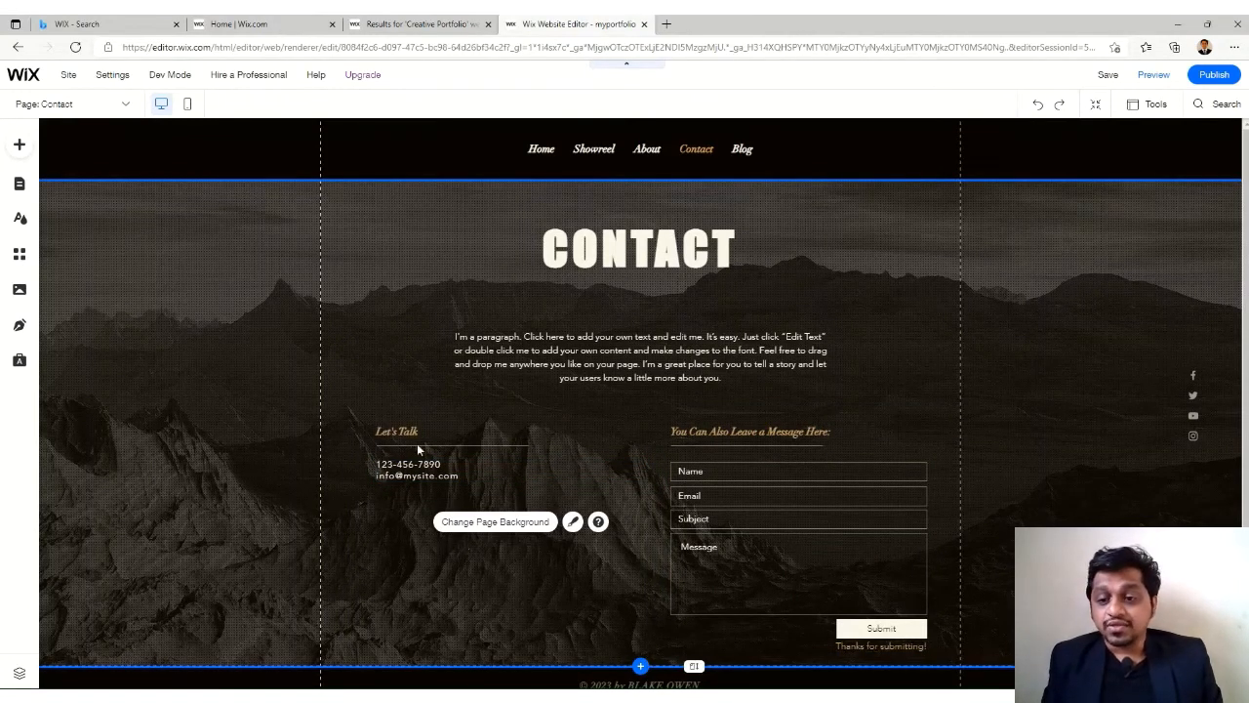
{"action": "left_click", "coordinate": [126, 104]}
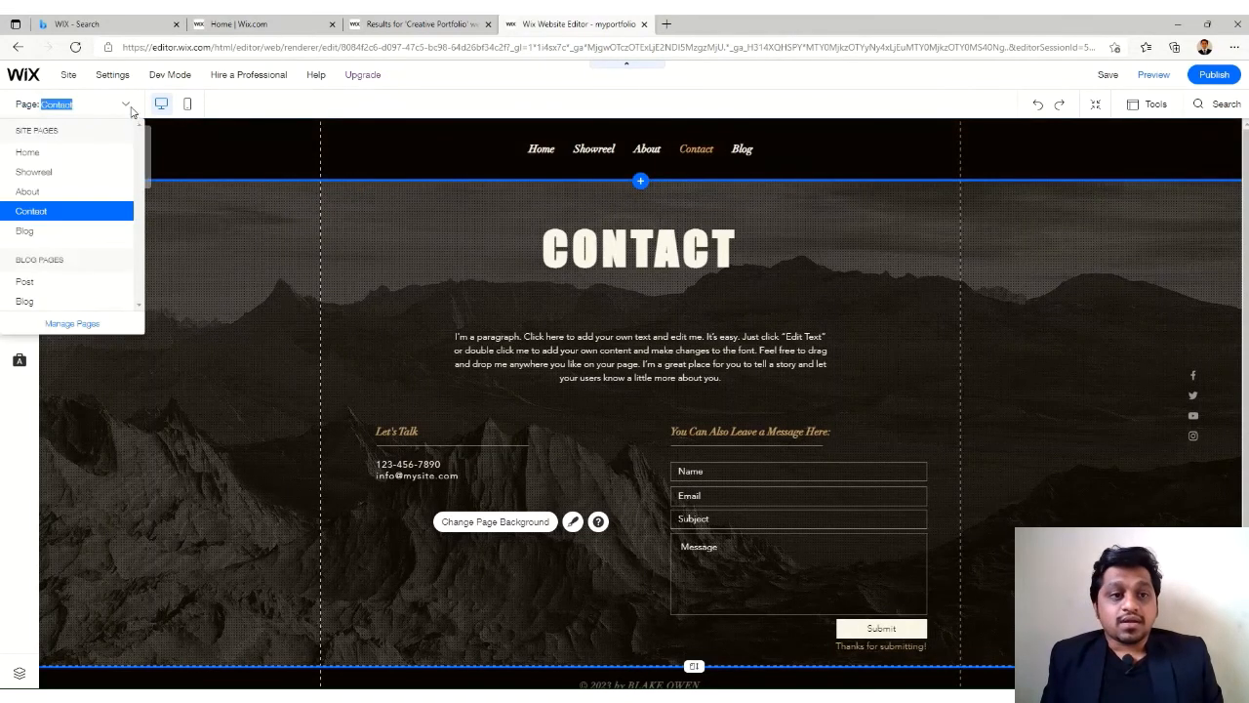
Step: Switch to the Blog page, scroll through its post feed and select it
{"action": "left_click", "coordinate": [64, 234]}
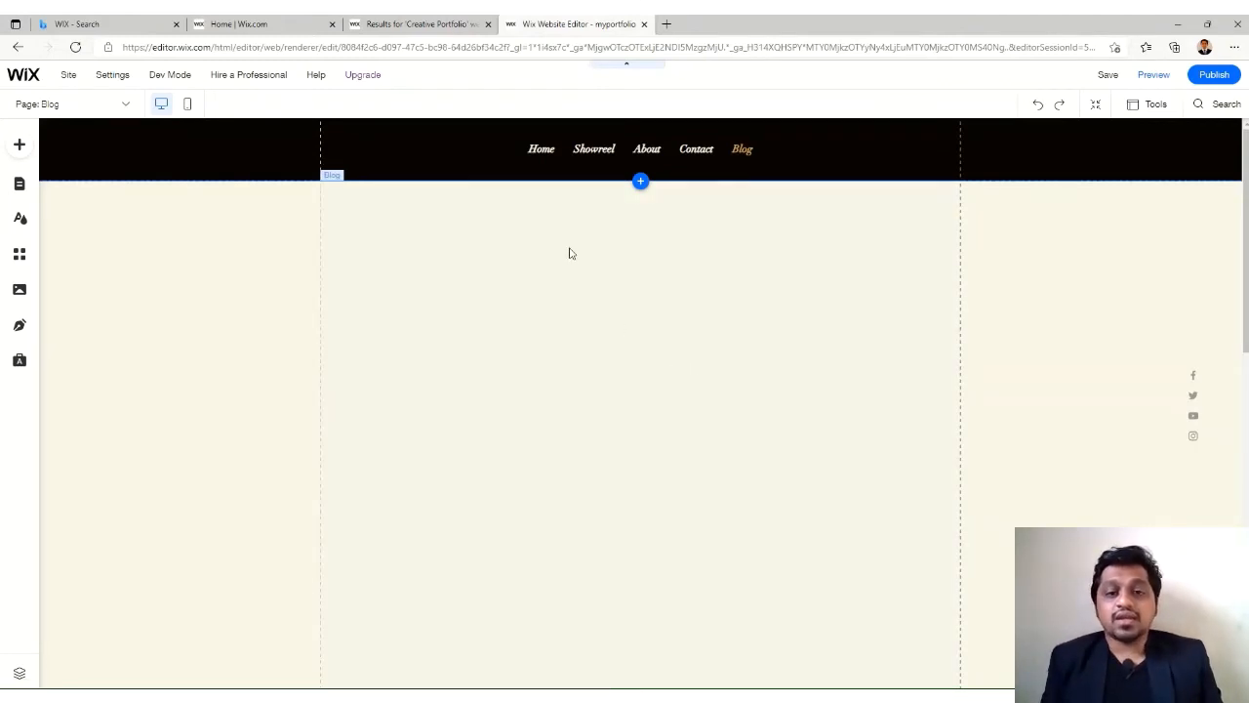
{"action": "scroll", "coordinate": [698, 327], "scroll_direction": "down", "scroll_amount": 8}
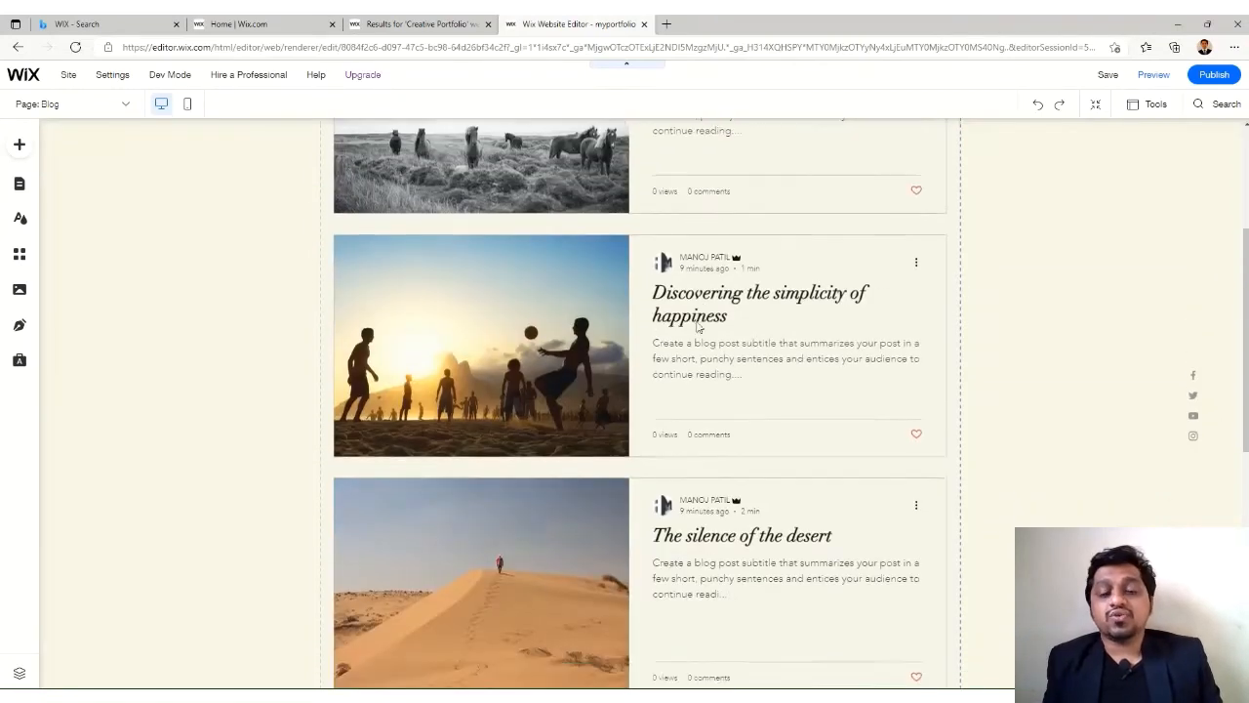
{"action": "scroll", "coordinate": [698, 327], "scroll_direction": "down", "scroll_amount": 1}
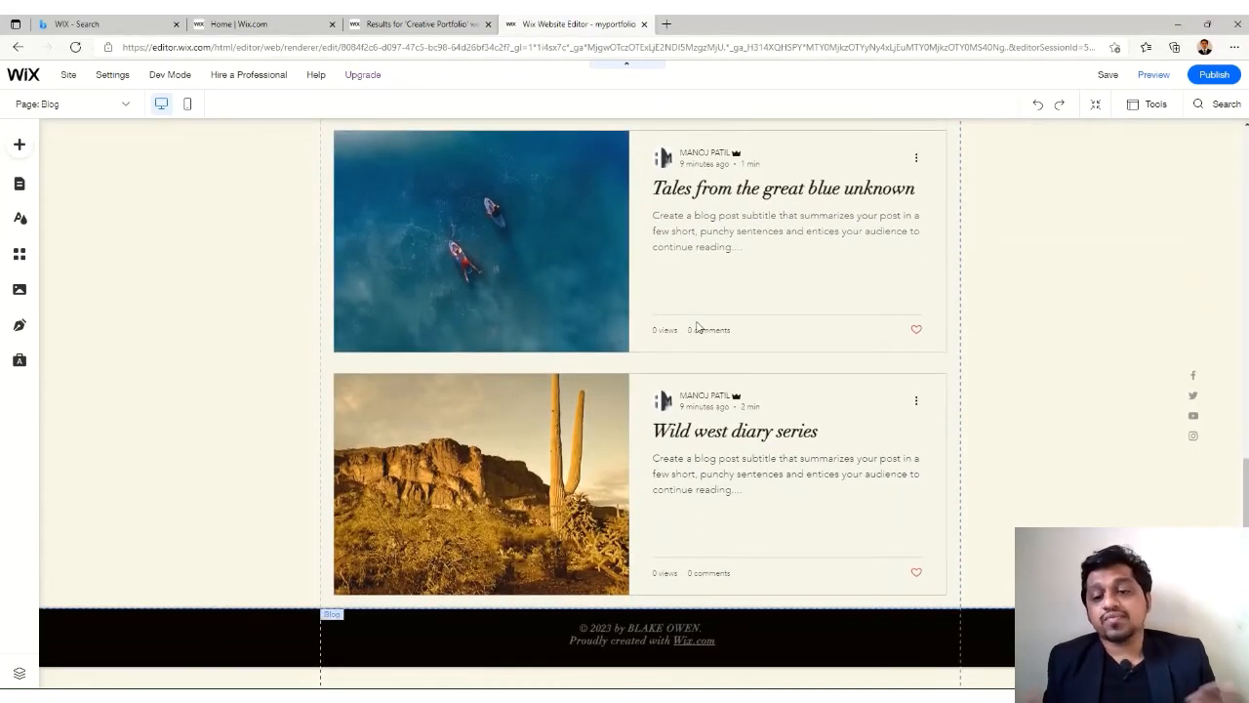
{"action": "scroll", "coordinate": [697, 327], "scroll_direction": "up", "scroll_amount": 8}
{"action": "scroll", "coordinate": [697, 327], "scroll_direction": "up", "scroll_amount": 1}
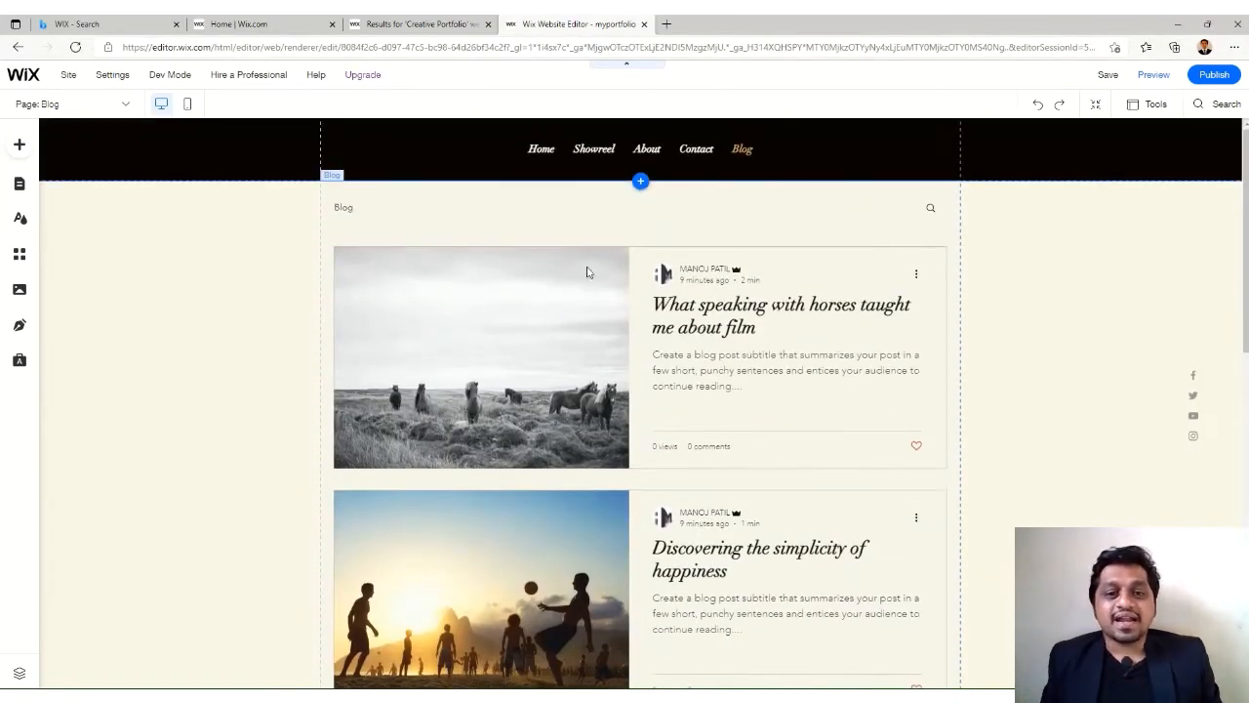
{"action": "left_click", "coordinate": [442, 318]}
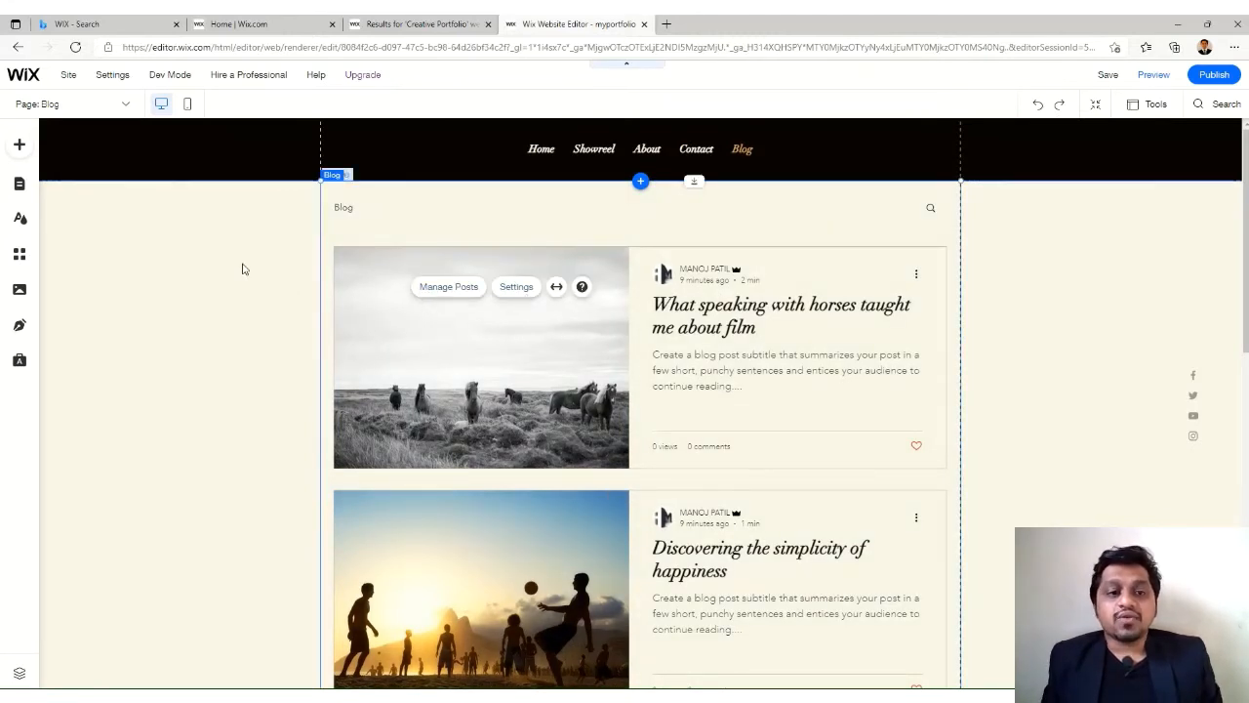
Step: Look through the Site Design, App Market and Media panels
{"action": "left_click", "coordinate": [18, 220]}
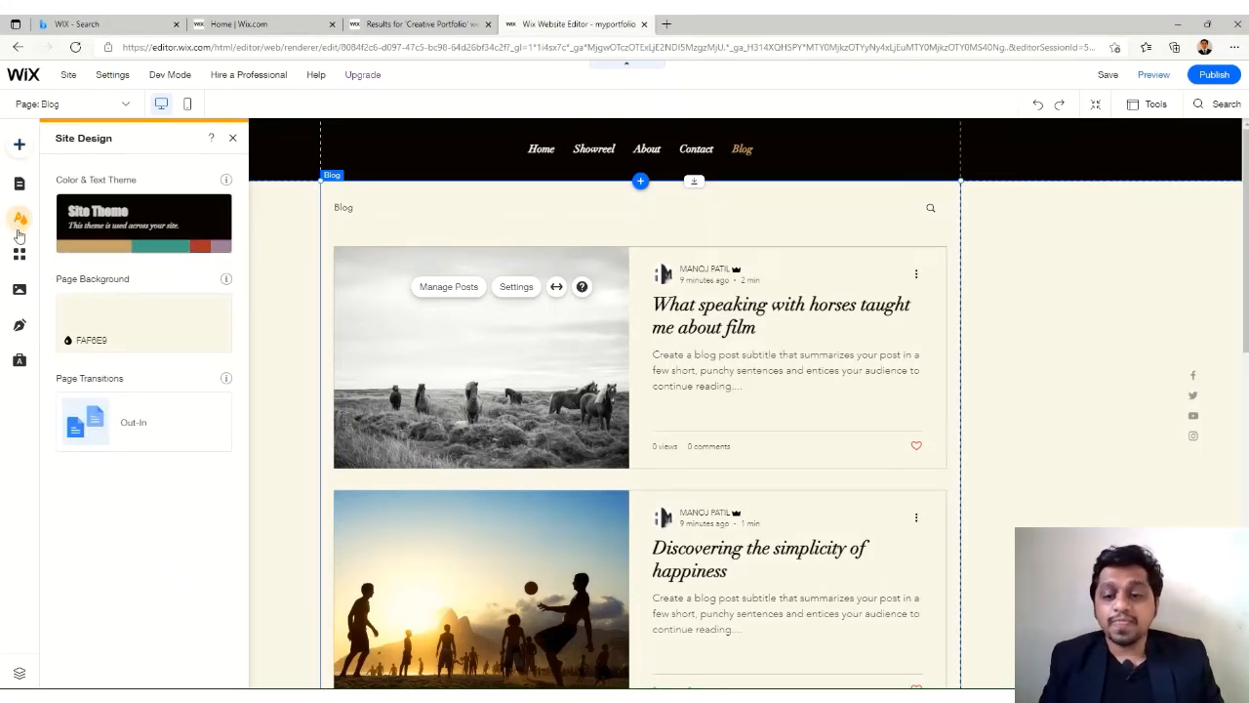
{"action": "mouse_move", "coordinate": [95, 223]}
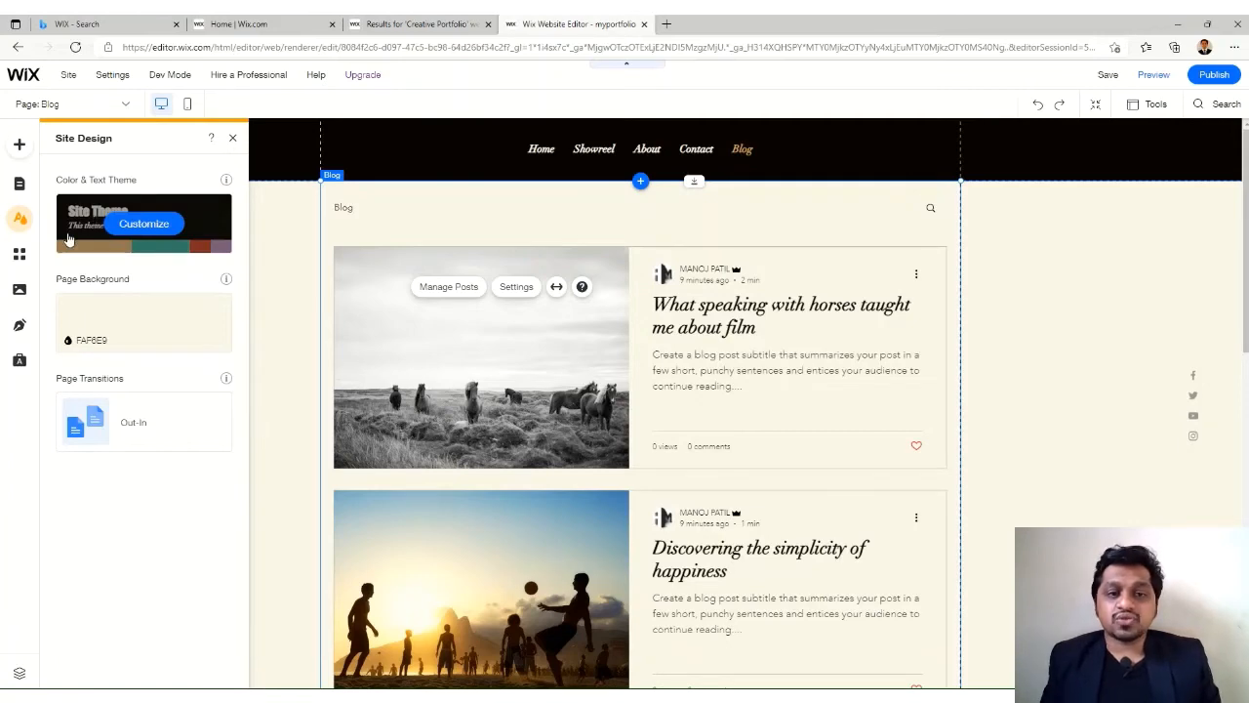
{"action": "left_click", "coordinate": [22, 254]}
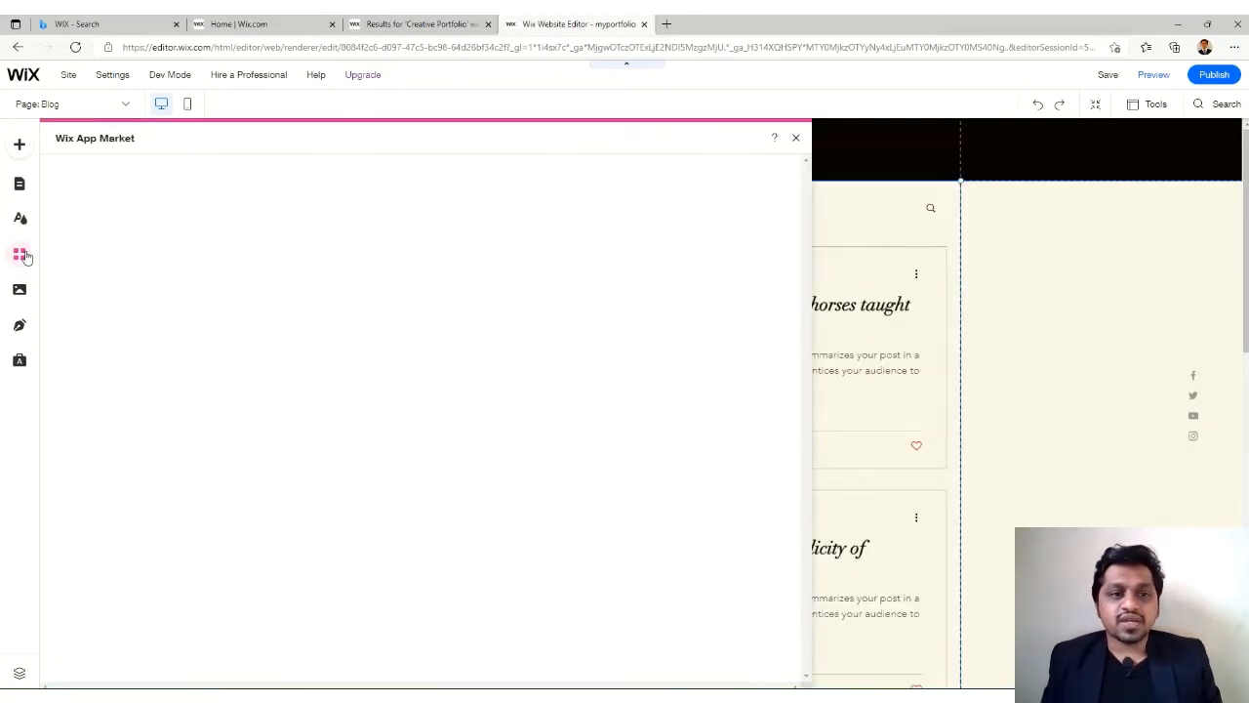
{"action": "left_click", "coordinate": [19, 291]}
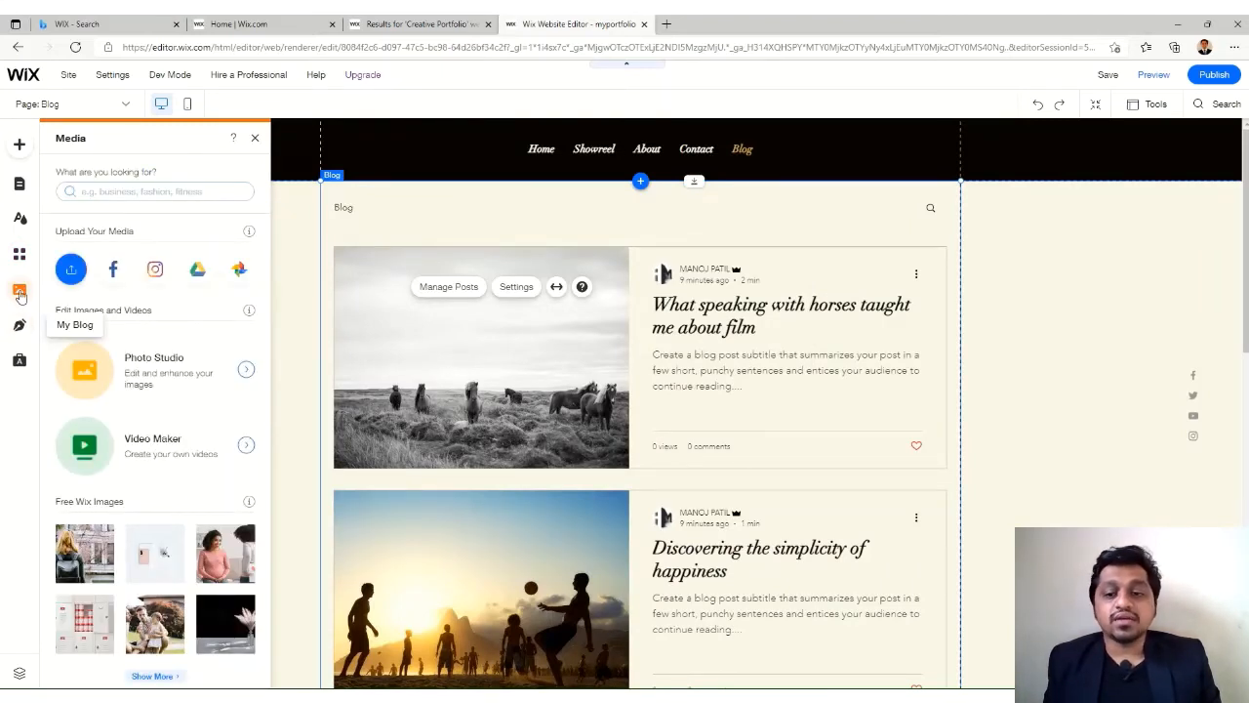
{"action": "left_click", "coordinate": [124, 104]}
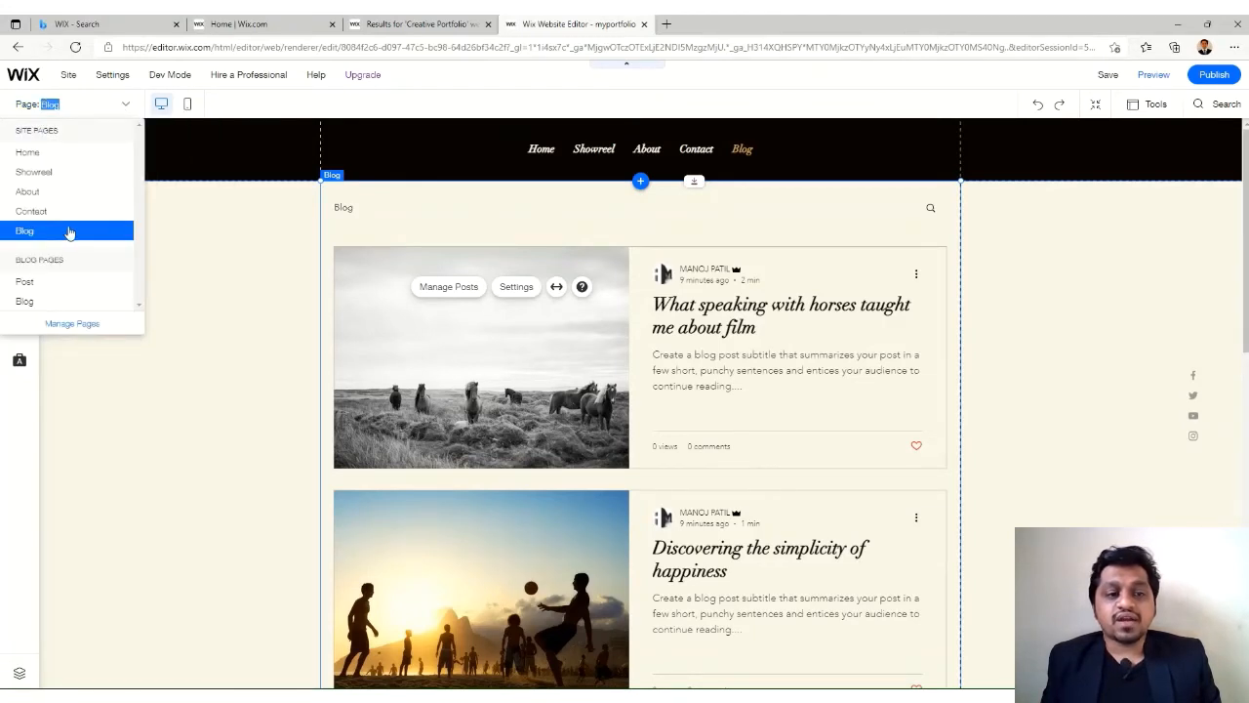
Step: Delete the Blog page and its Wix Blog app, leaving Home, Showreel, About and Contact
{"action": "left_click", "coordinate": [54, 323]}
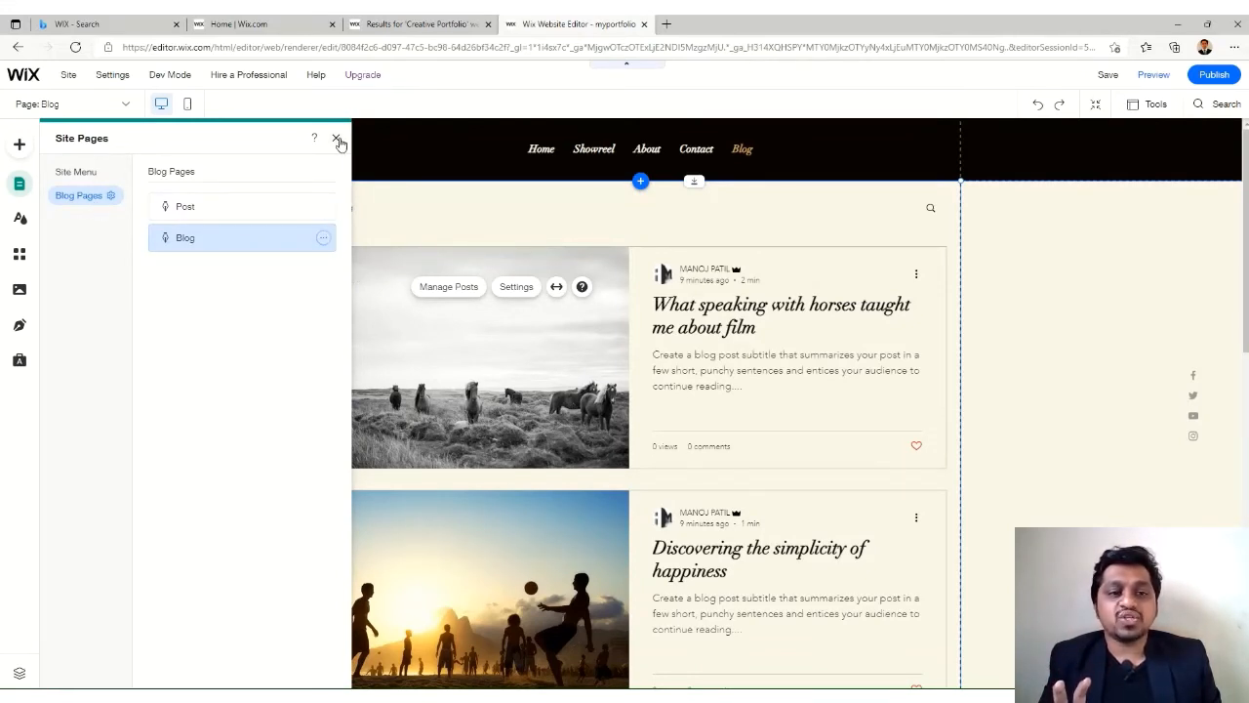
{"action": "left_click", "coordinate": [323, 238]}
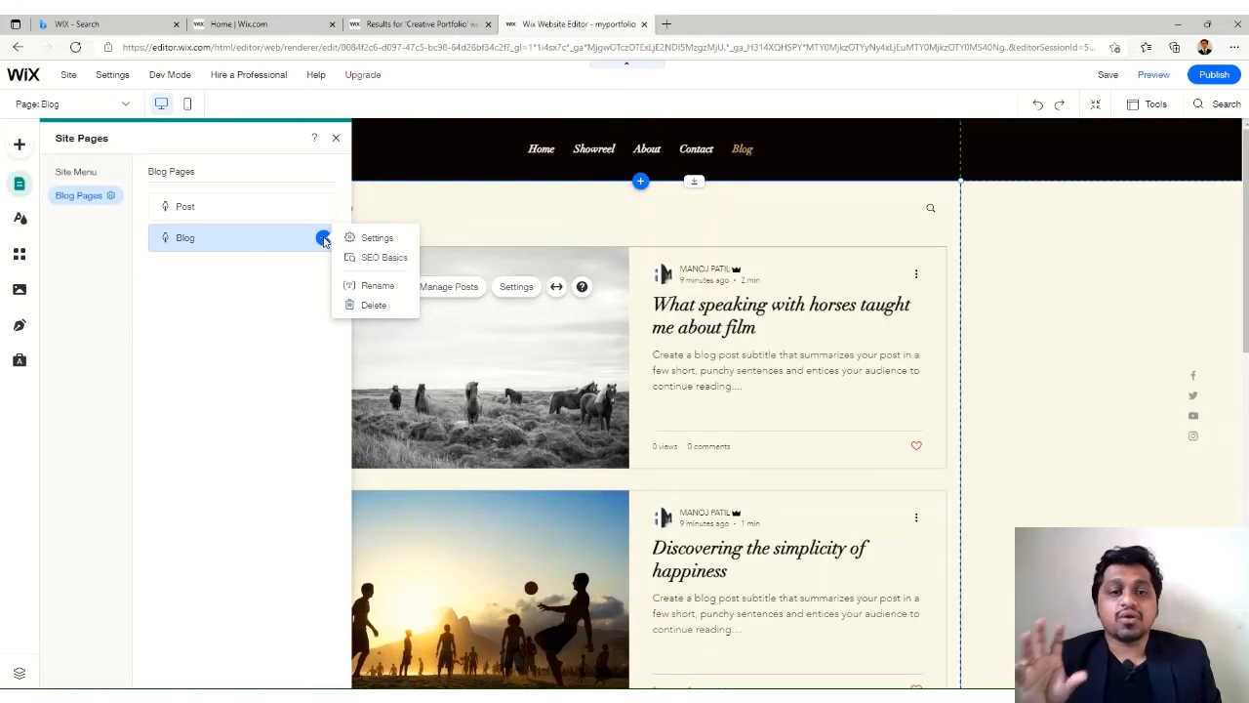
{"action": "left_click", "coordinate": [373, 305]}
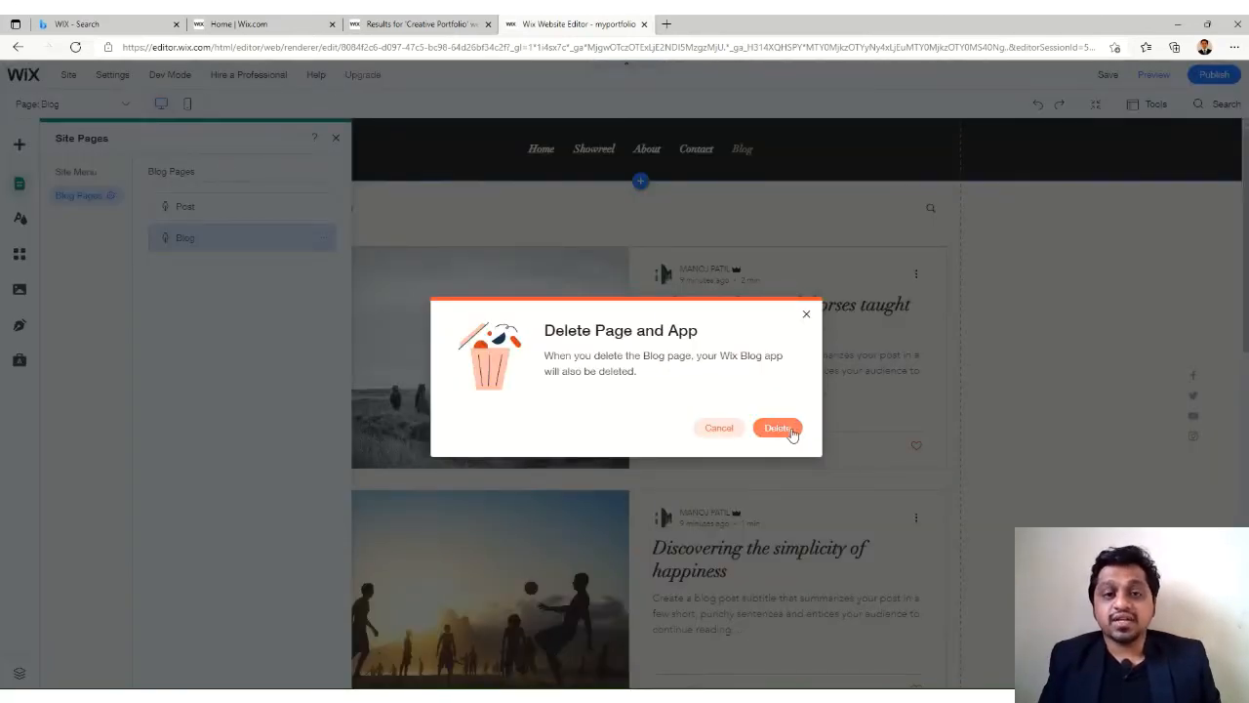
{"action": "left_click", "coordinate": [778, 429]}
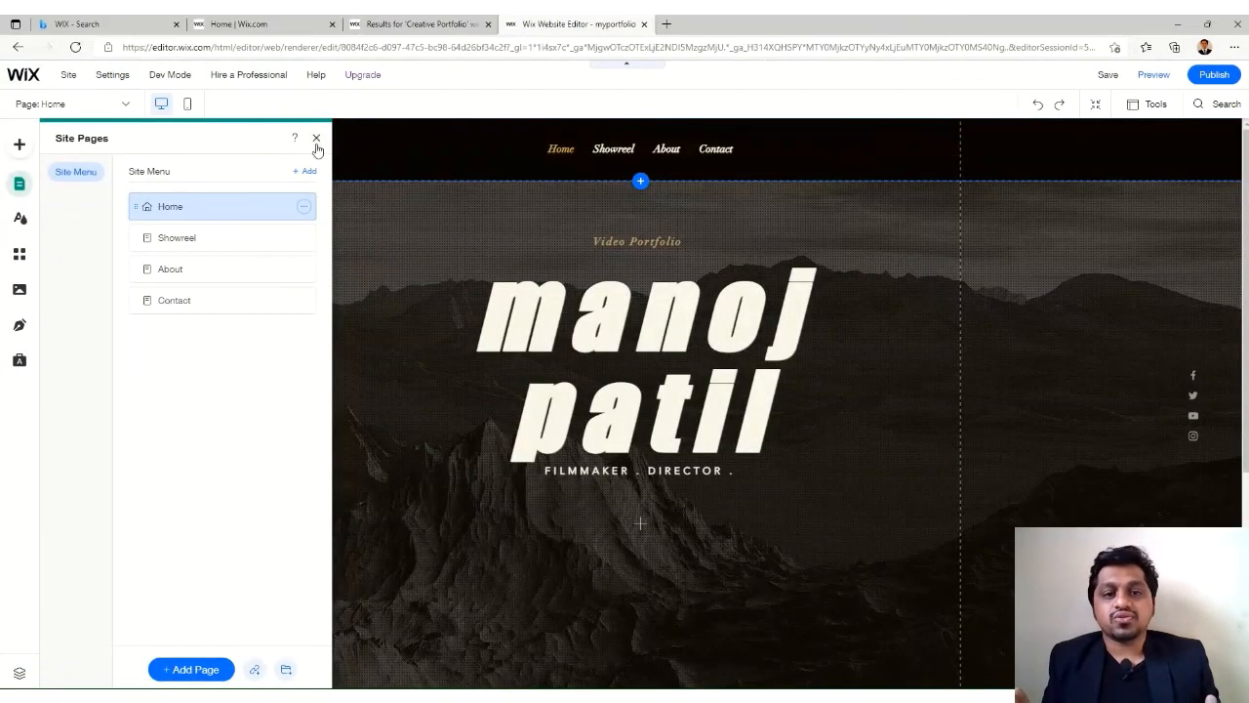
{"action": "left_click", "coordinate": [317, 139]}
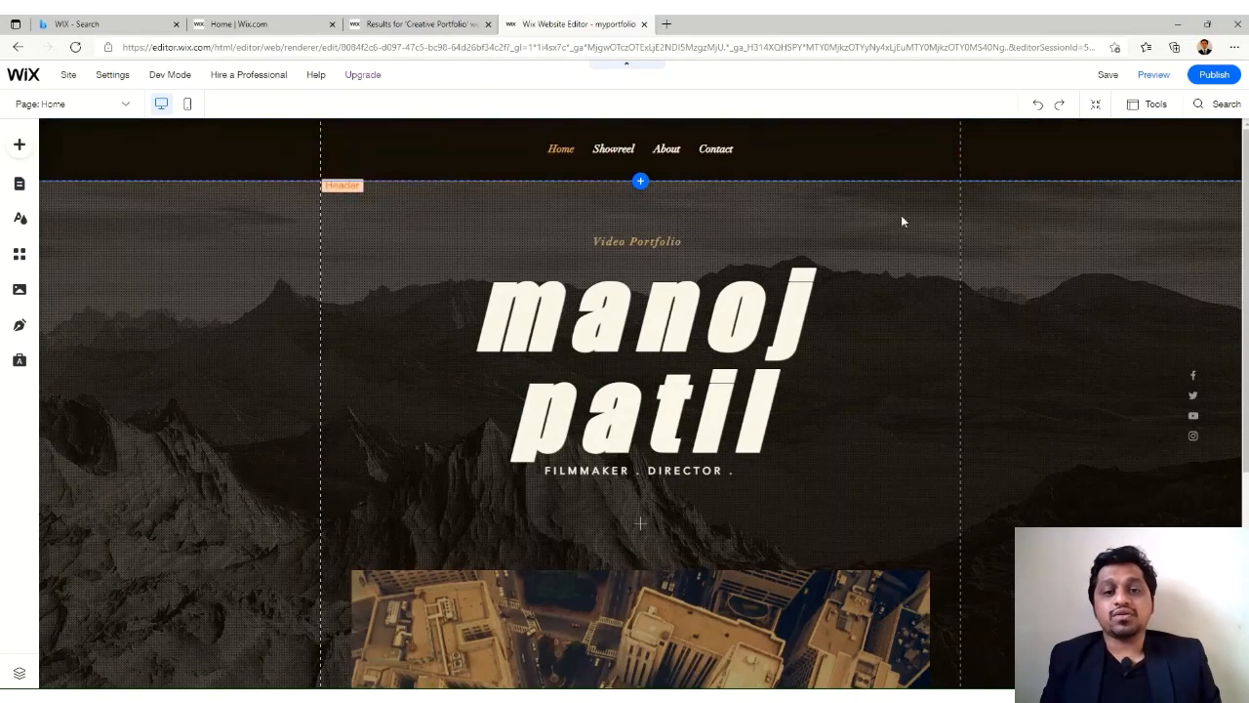
Step: Replace the Home page's dark mountain background with the 'Man on the Beach' video
{"action": "left_click", "coordinate": [967, 309]}
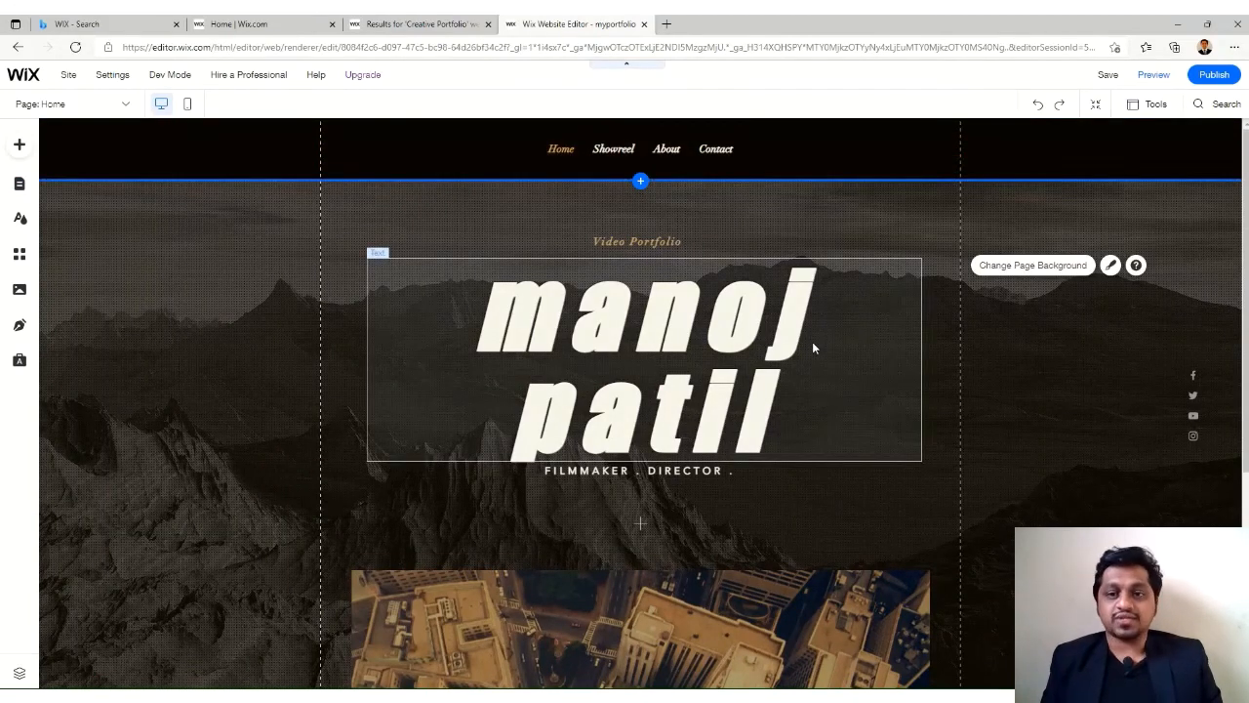
{"action": "scroll", "coordinate": [812, 343], "scroll_direction": "down", "scroll_amount": 4}
{"action": "scroll", "coordinate": [813, 346], "scroll_direction": "up", "scroll_amount": 4}
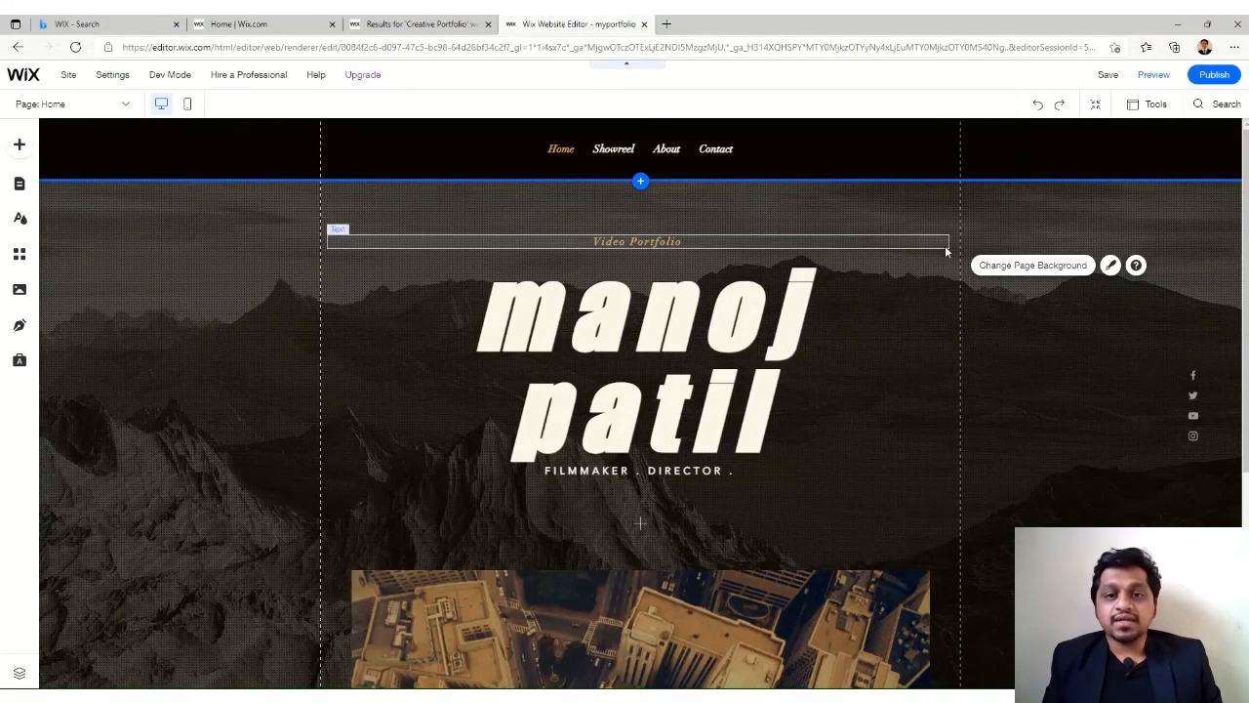
{"action": "left_click", "coordinate": [1015, 266]}
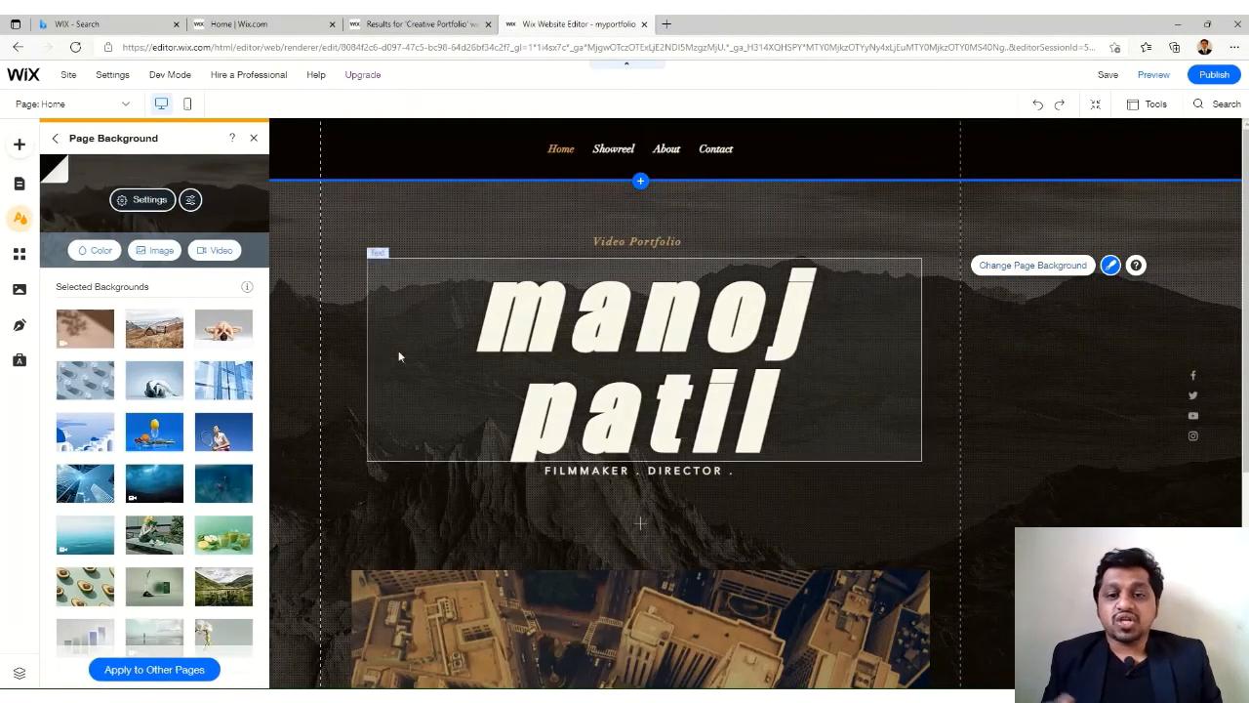
{"action": "mouse_move", "coordinate": [162, 349]}
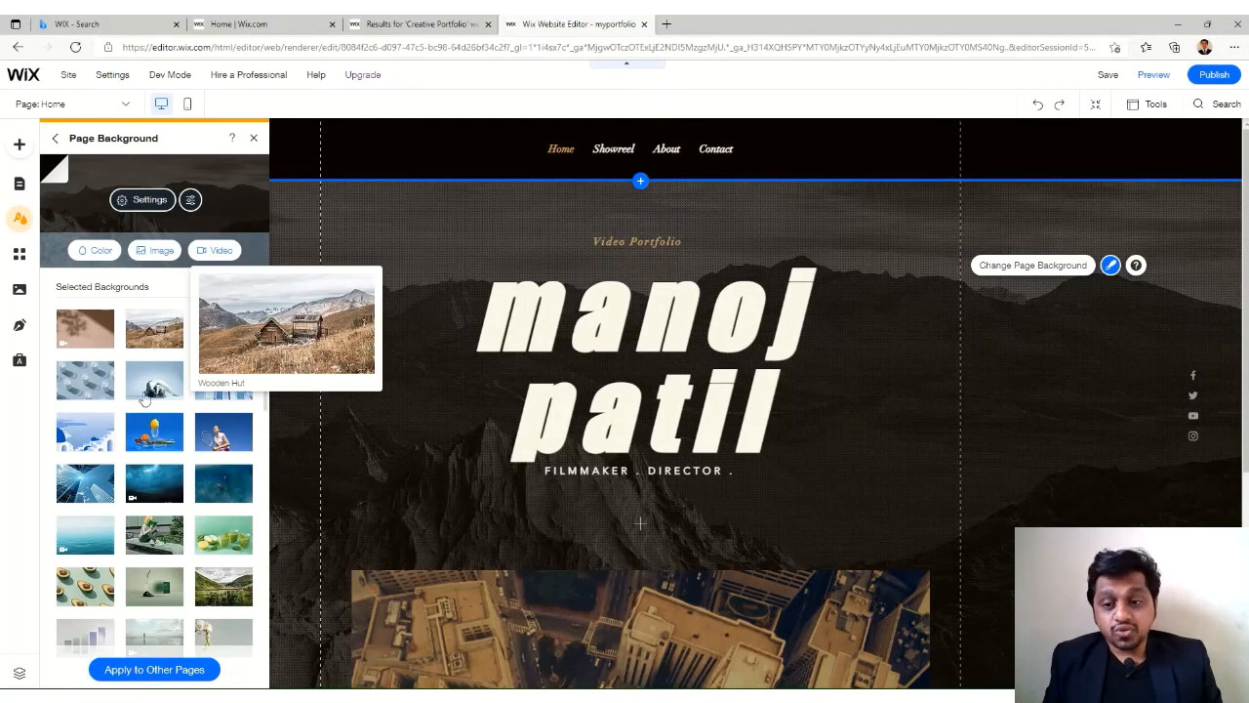
{"action": "scroll", "coordinate": [157, 391], "scroll_direction": "down", "scroll_amount": 2}
{"action": "mouse_move", "coordinate": [153, 432]}
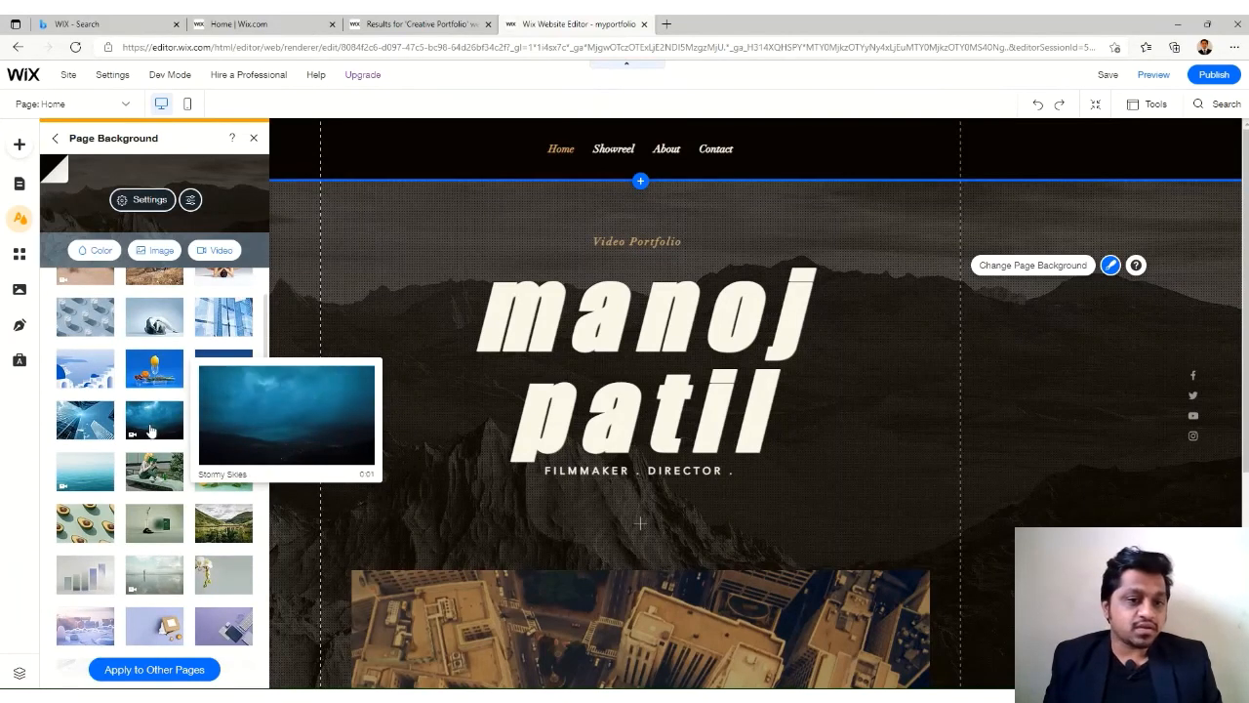
{"action": "mouse_move", "coordinate": [151, 587]}
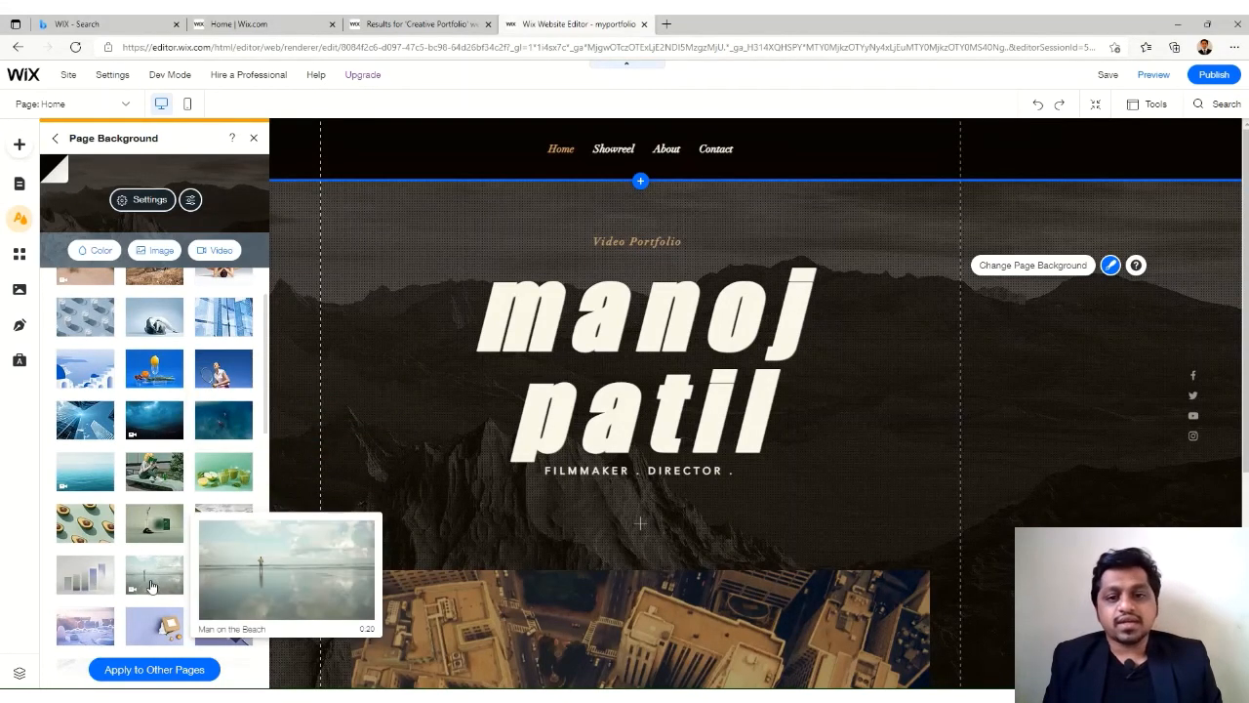
{"action": "left_click", "coordinate": [151, 585]}
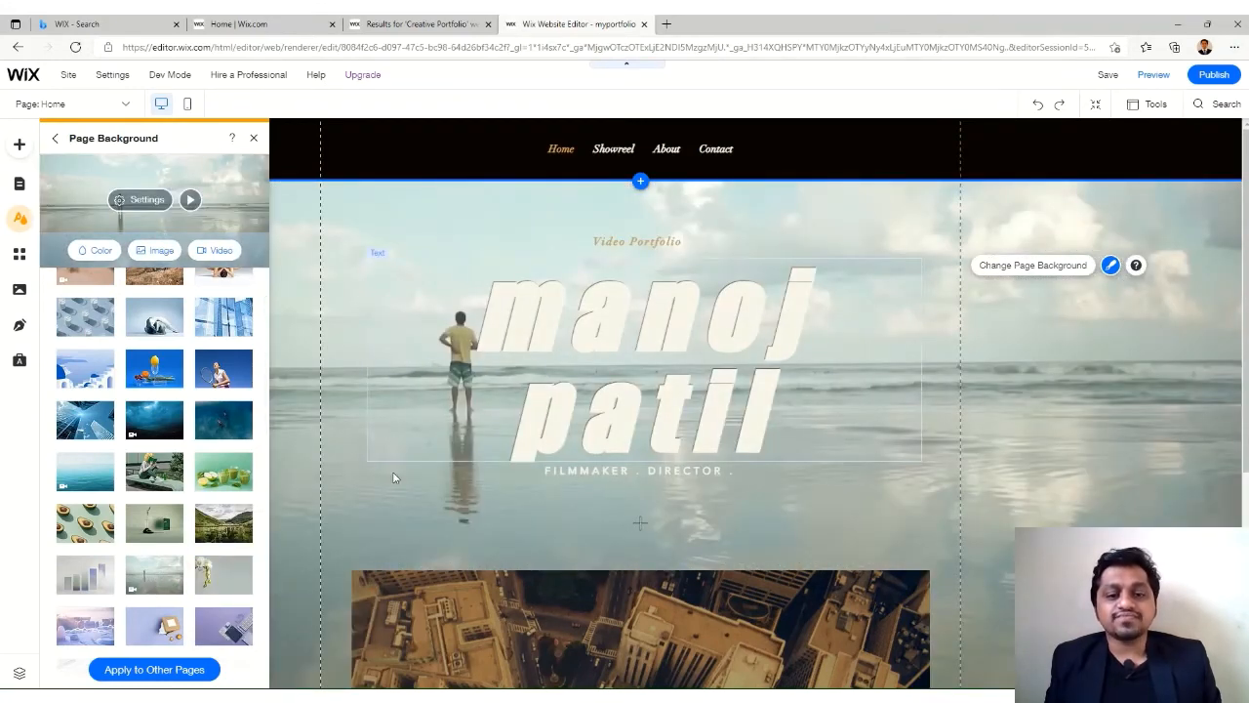
{"action": "left_click", "coordinate": [254, 144]}
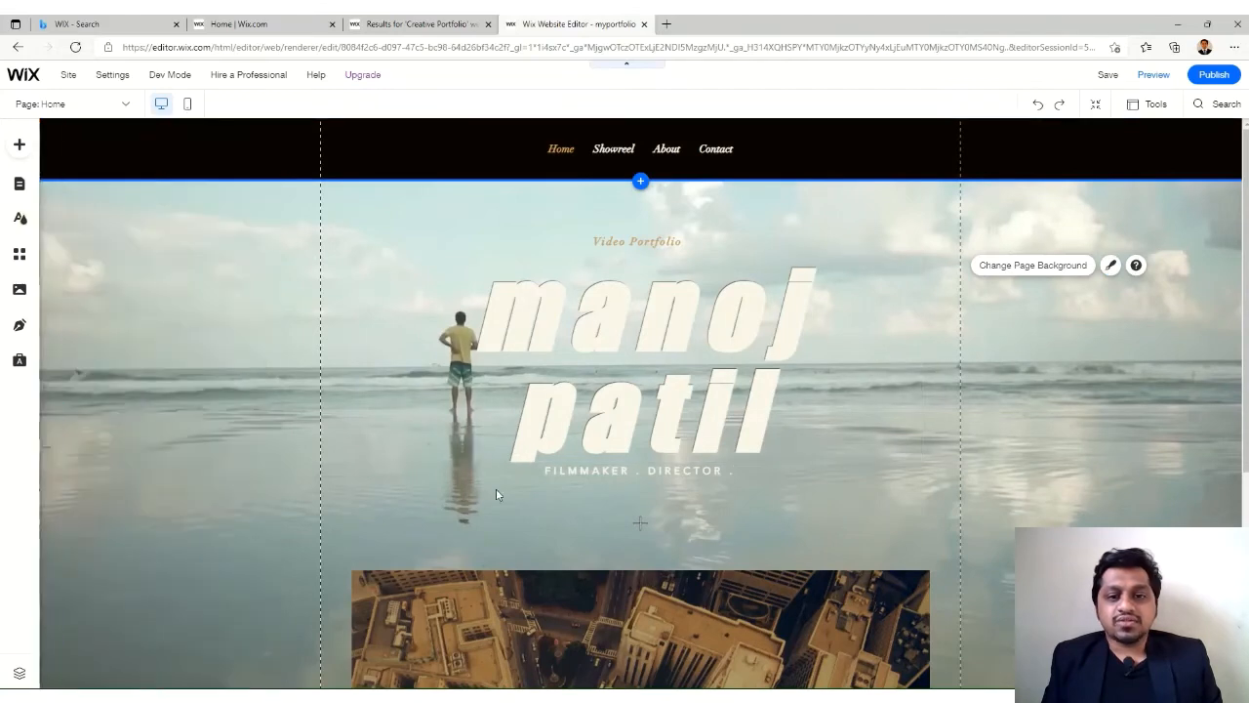
Step: Save the site, dismiss the saved confirmation, and enter Preview mode
{"action": "left_click", "coordinate": [1106, 76]}
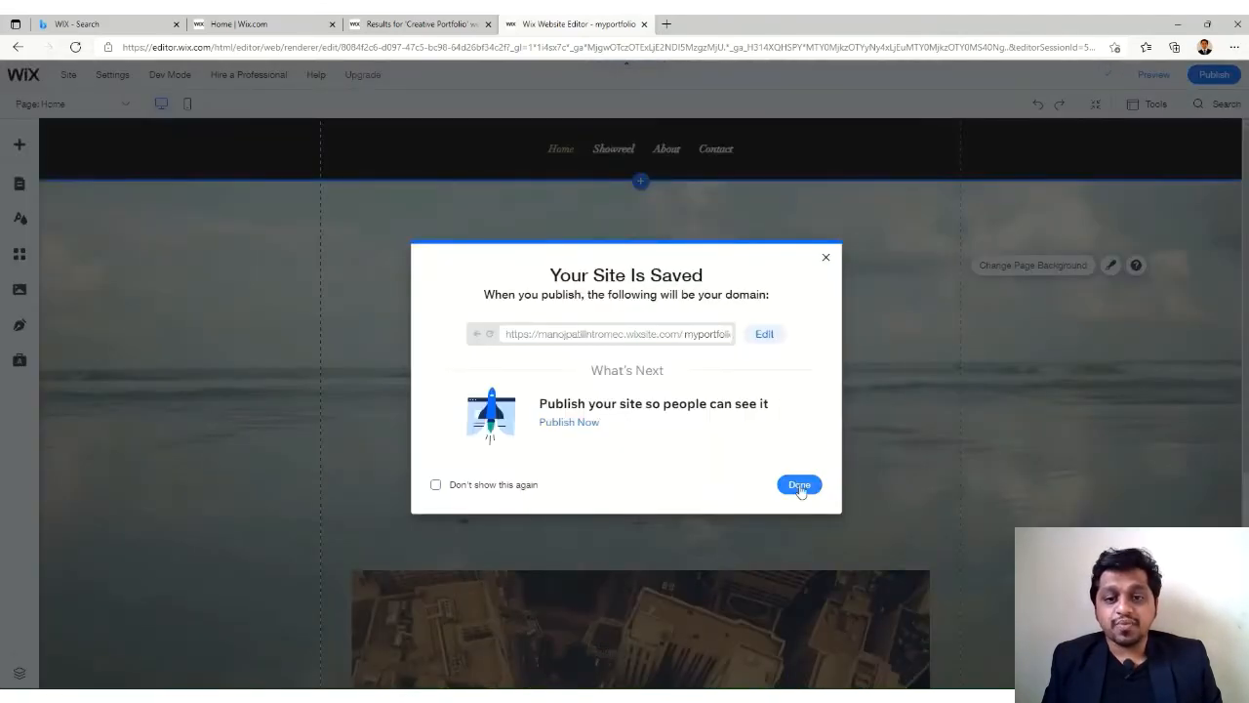
{"action": "left_click", "coordinate": [798, 484]}
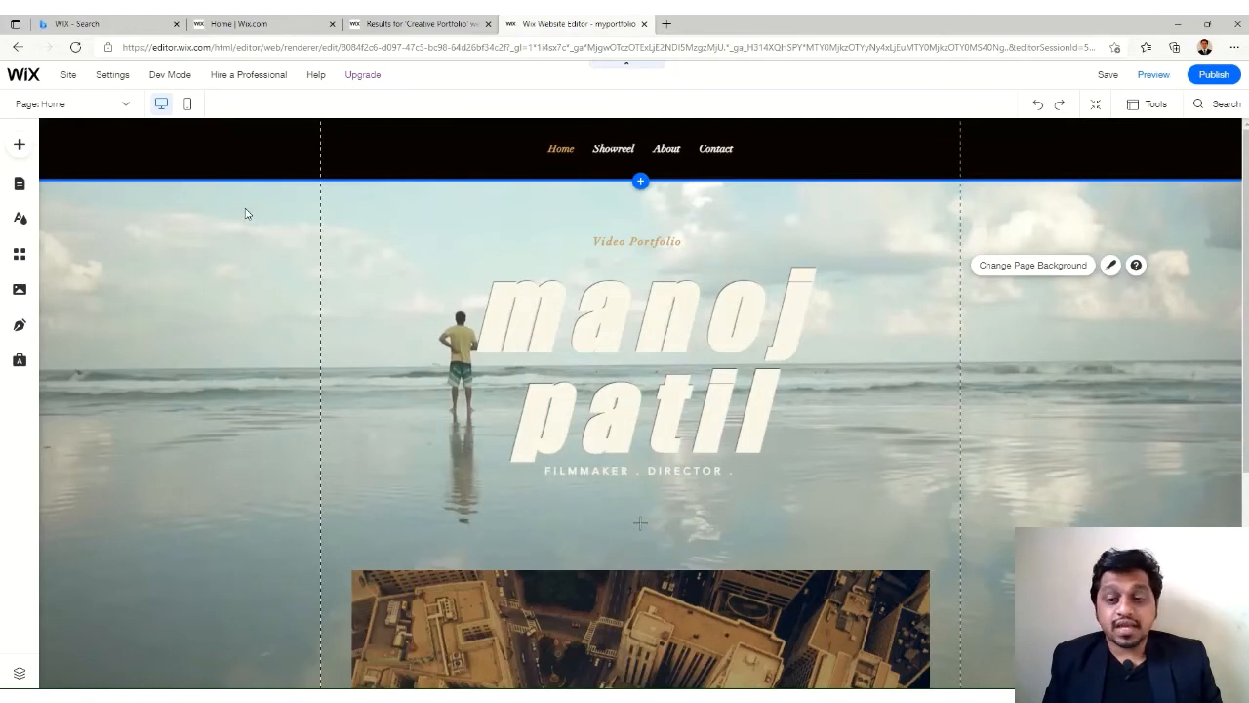
{"action": "scroll", "coordinate": [256, 216], "scroll_direction": "down", "scroll_amount": 1}
{"action": "scroll", "coordinate": [285, 229], "scroll_direction": "up", "scroll_amount": 1}
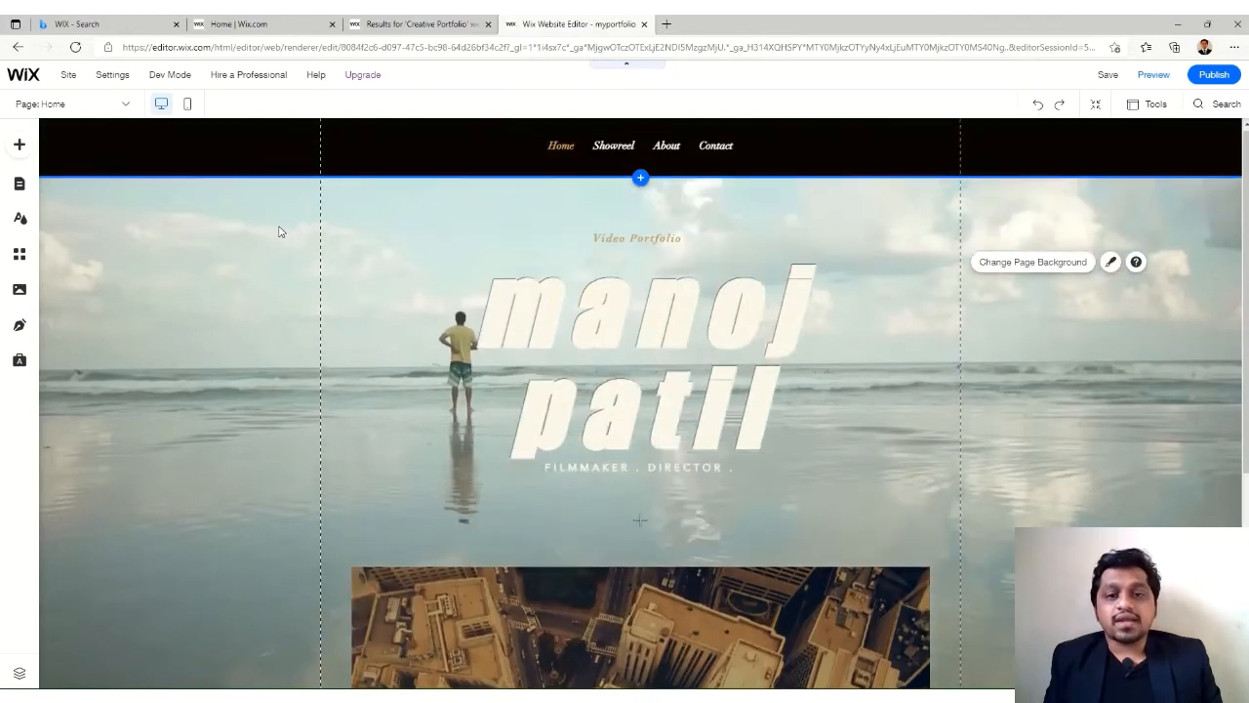
{"action": "left_click", "coordinate": [1154, 75]}
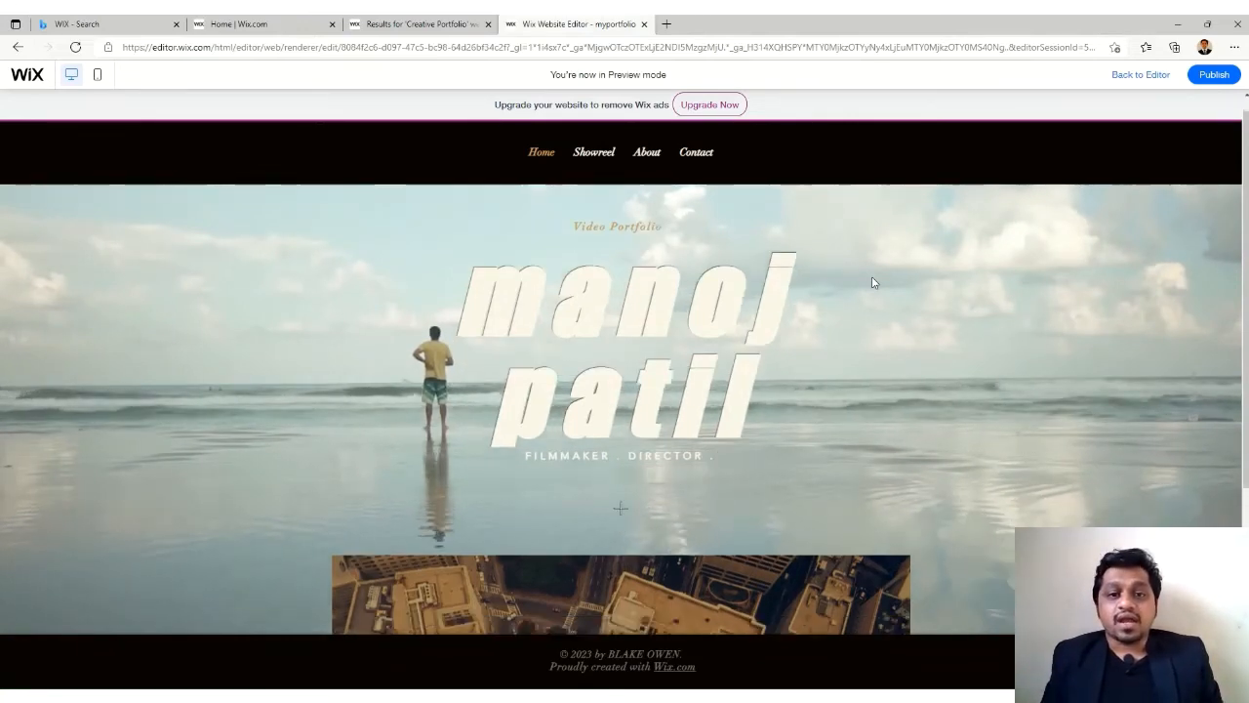
Step: Preview the Showreel page, advance its gallery slideshow twice, then exit Preview
{"action": "scroll", "coordinate": [874, 282], "scroll_direction": "down", "scroll_amount": 3}
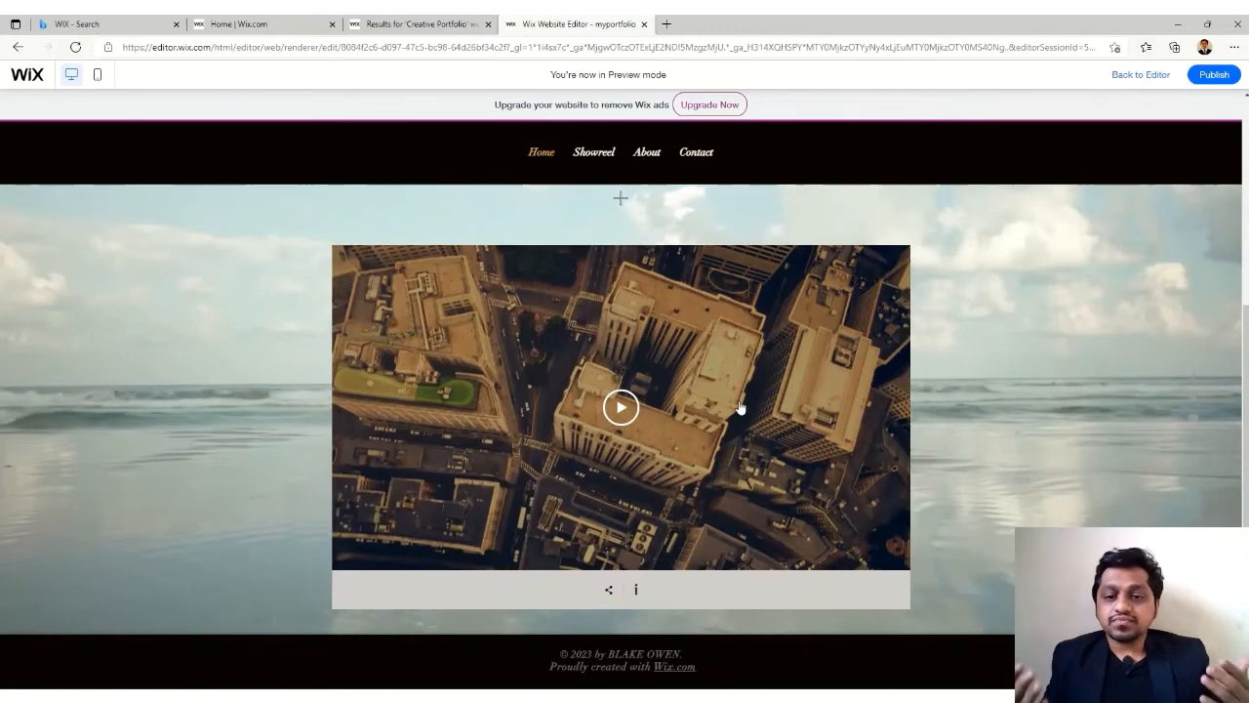
{"action": "scroll", "coordinate": [739, 413], "scroll_direction": "up", "scroll_amount": 3}
{"action": "left_click", "coordinate": [593, 155]}
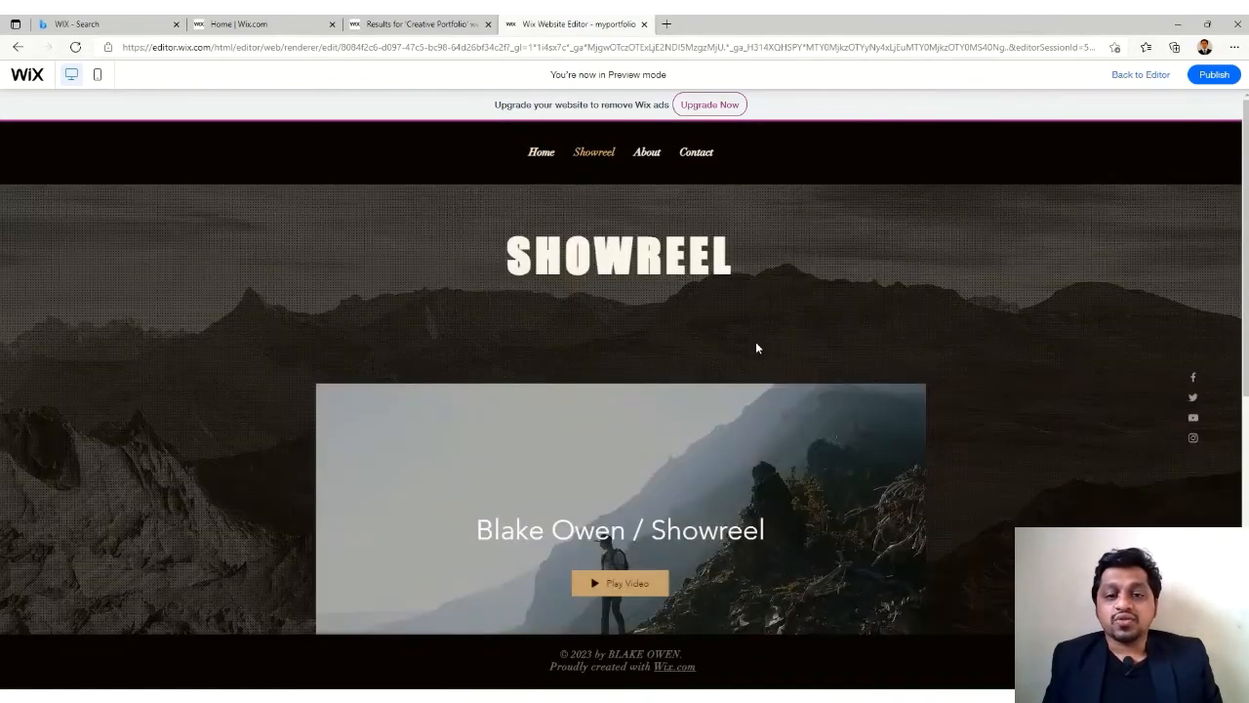
{"action": "scroll", "coordinate": [757, 342], "scroll_direction": "down", "scroll_amount": 1}
{"action": "scroll", "coordinate": [757, 342], "scroll_direction": "down", "scroll_amount": 4}
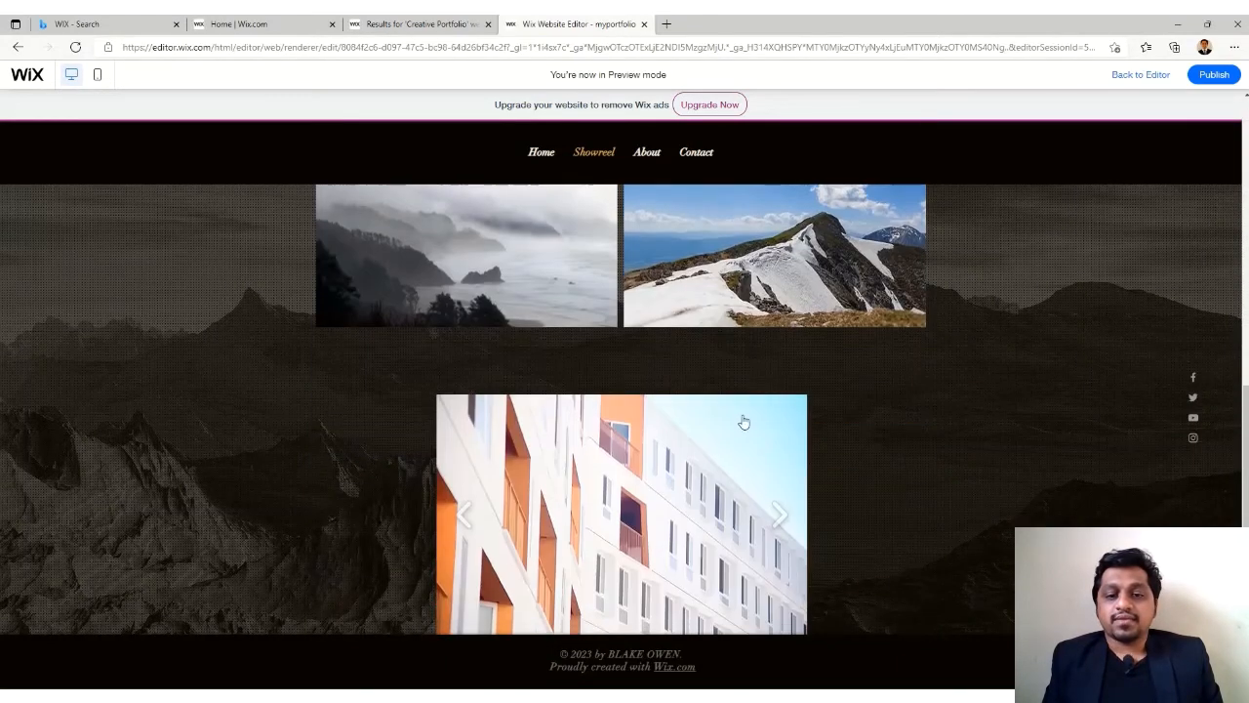
{"action": "left_click", "coordinate": [781, 515]}
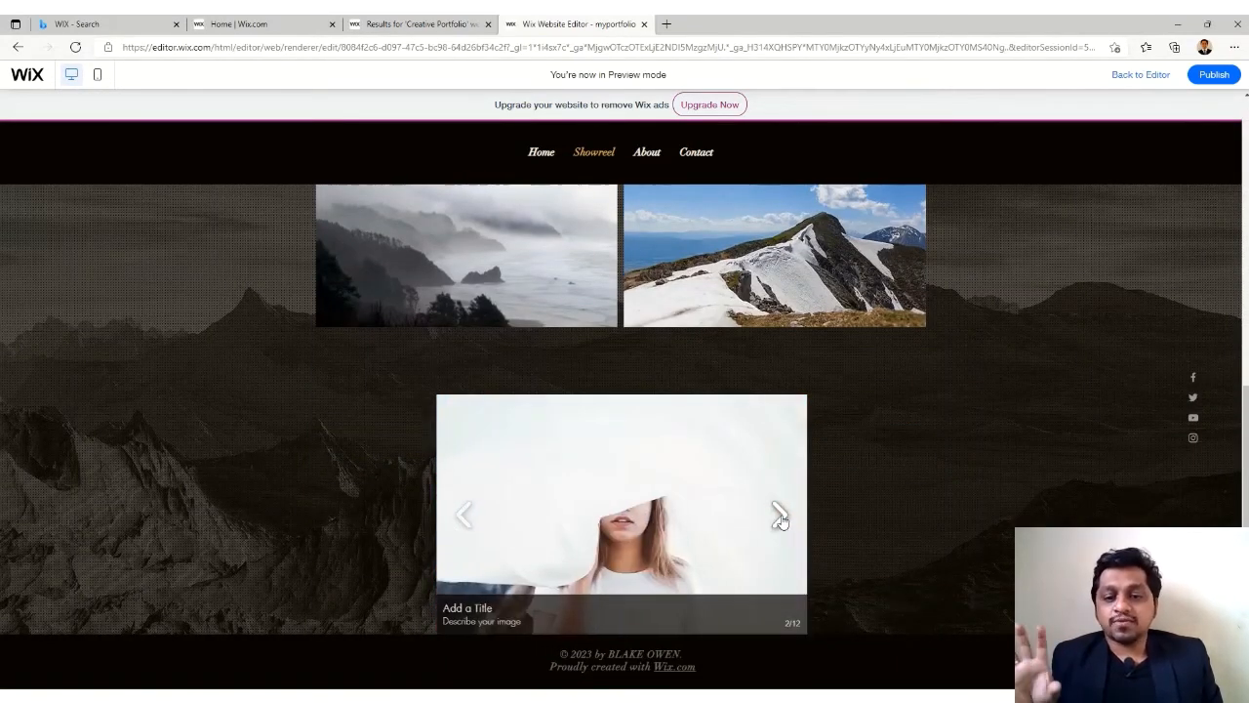
{"action": "left_click", "coordinate": [783, 520]}
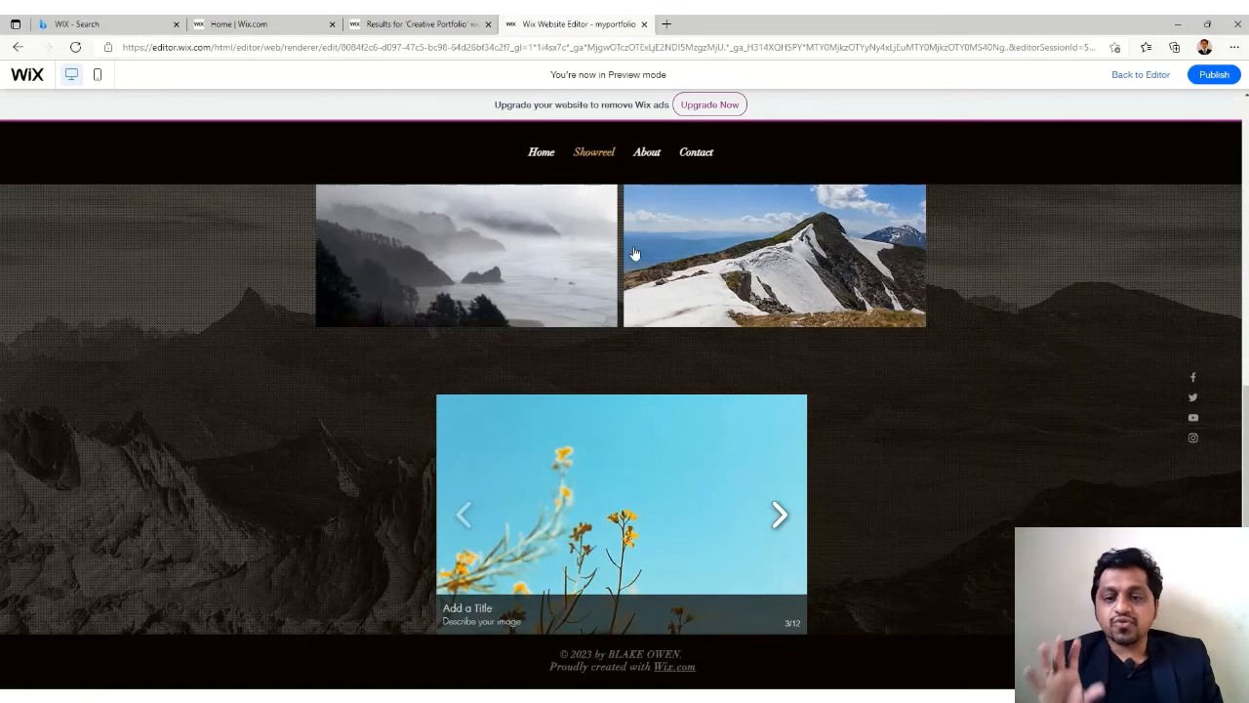
{"action": "left_click", "coordinate": [798, 255]}
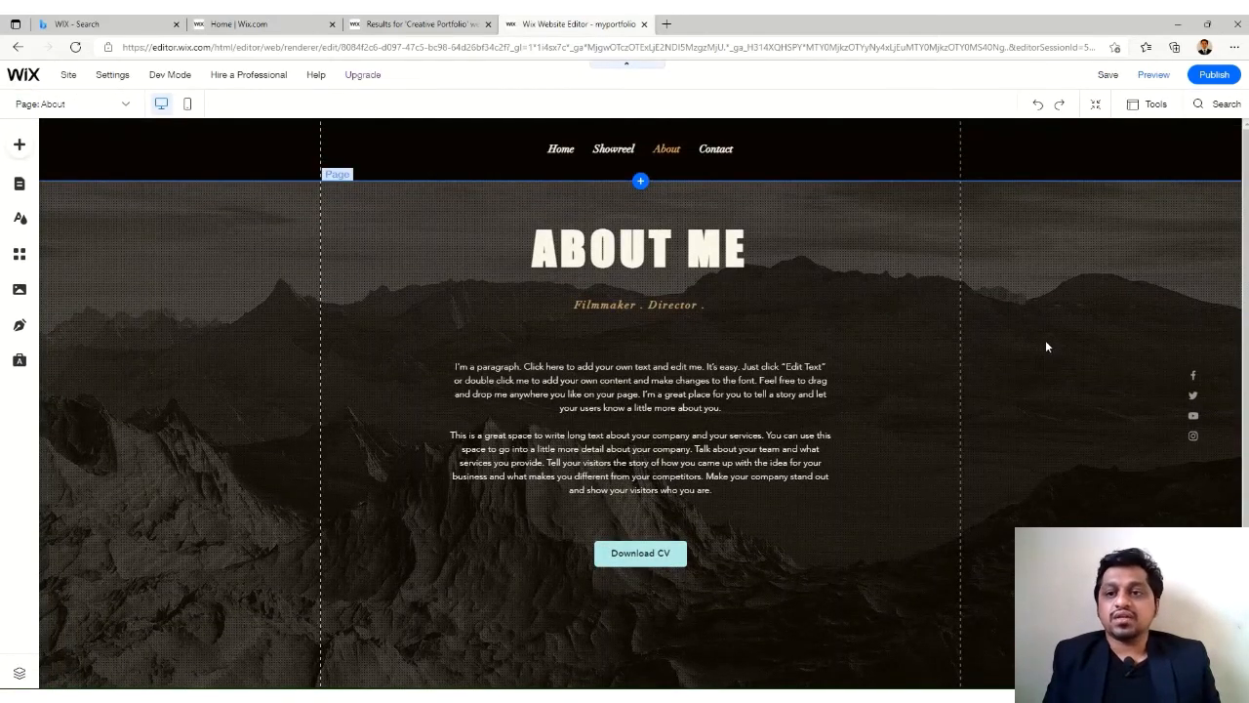
Step: Switch the About page to mobile layout, check the Mobile Menu, and preview it phone-sized
{"action": "left_click", "coordinate": [186, 108]}
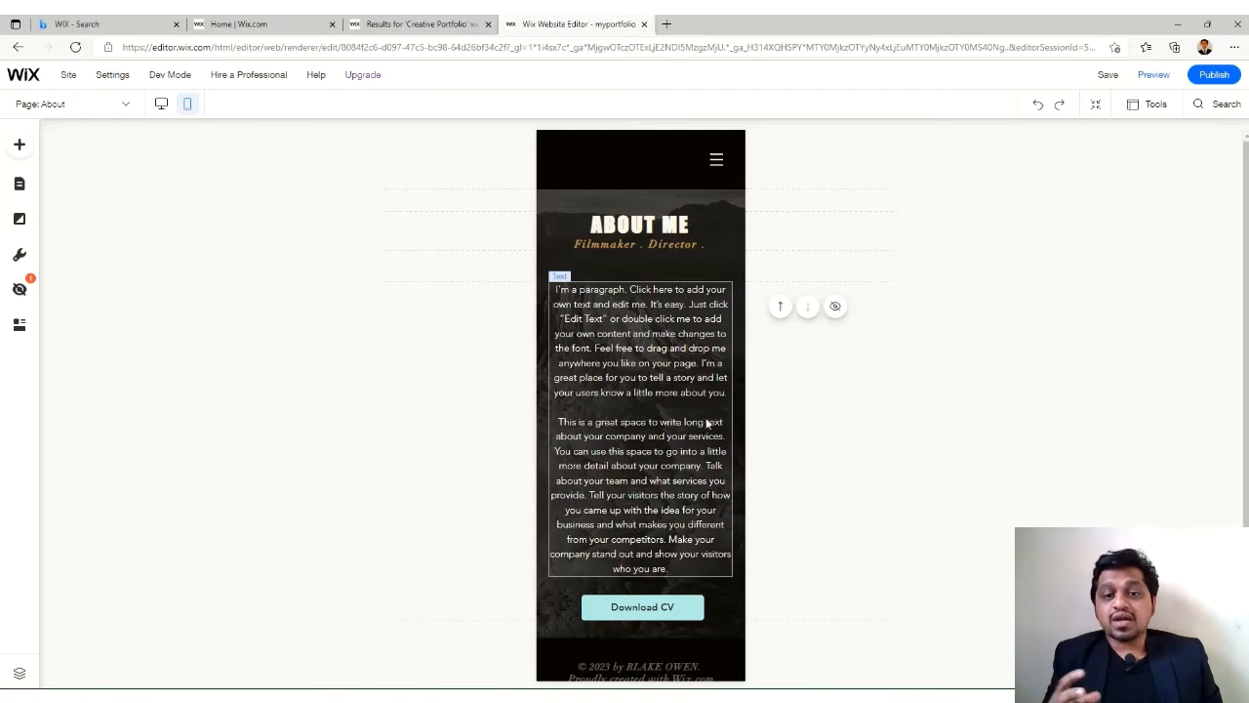
{"action": "scroll", "coordinate": [688, 390], "scroll_direction": "down", "scroll_amount": 1}
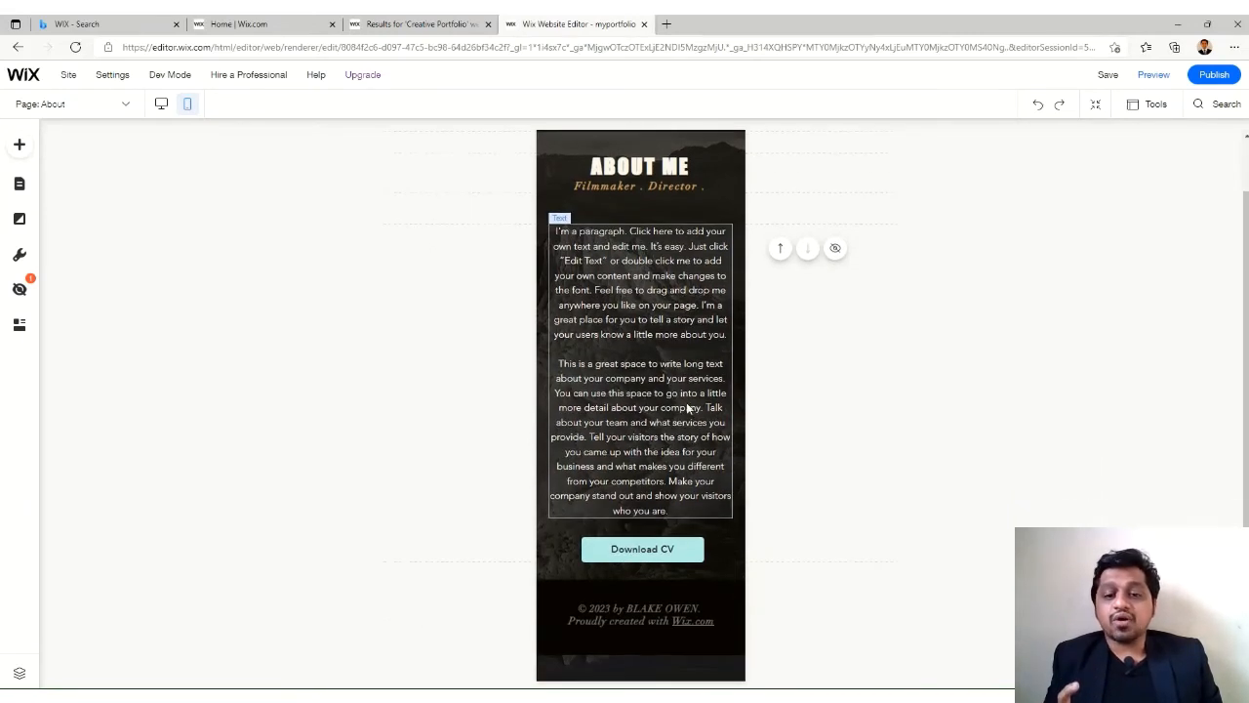
{"action": "scroll", "coordinate": [687, 408], "scroll_direction": "up", "scroll_amount": 1}
{"action": "left_click", "coordinate": [715, 162]}
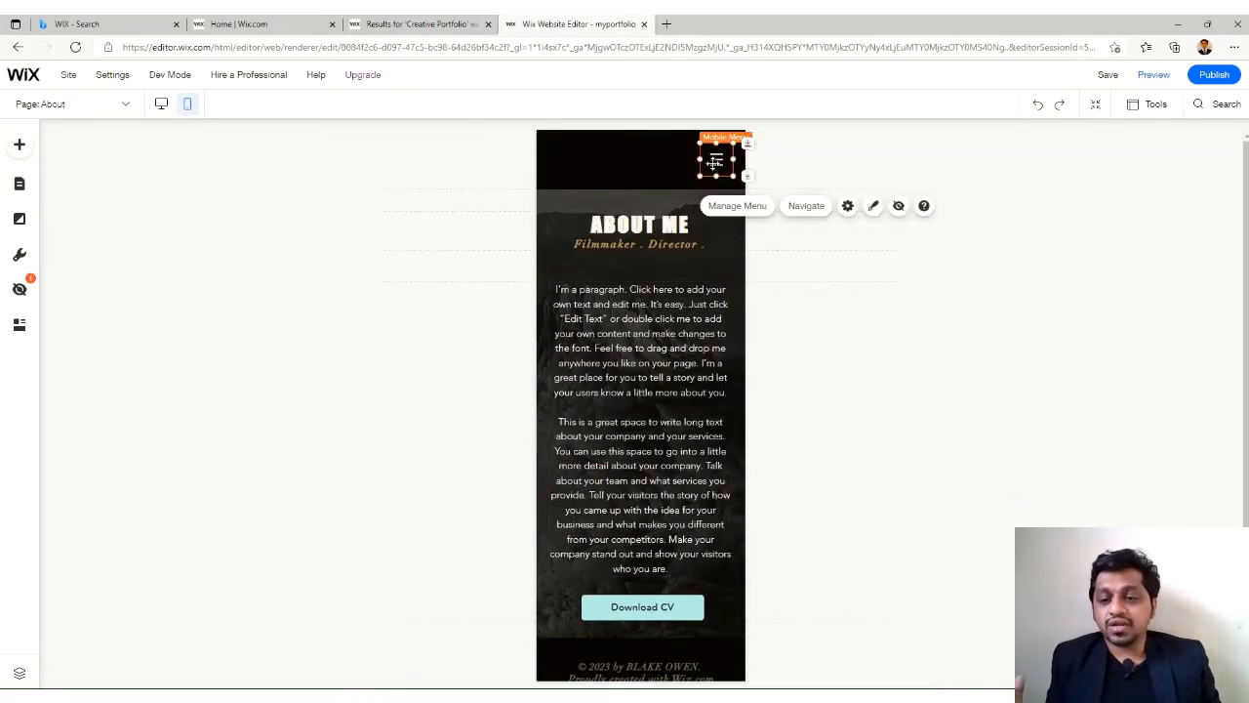
{"action": "left_click", "coordinate": [906, 367]}
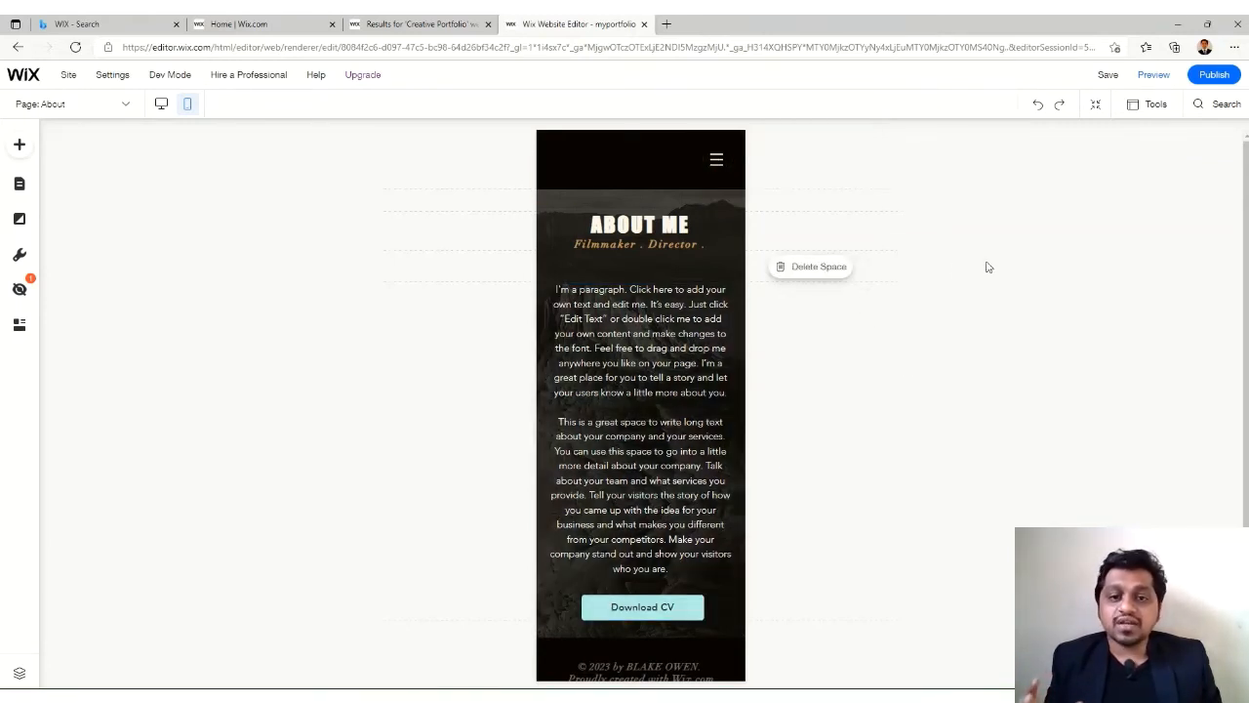
{"action": "left_click", "coordinate": [1154, 76]}
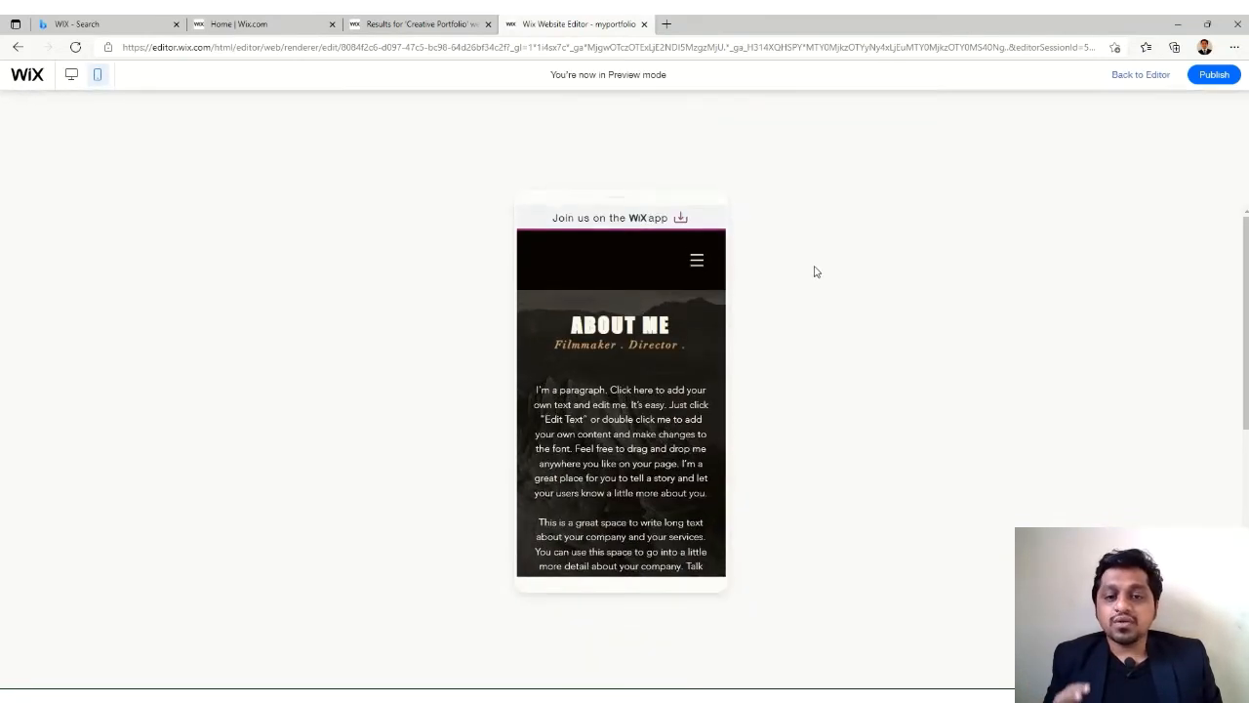
Step: Open the mobile hamburger menu and navigate to the Home page
{"action": "scroll", "coordinate": [655, 464], "scroll_direction": "down", "scroll_amount": 5}
{"action": "scroll", "coordinate": [669, 390], "scroll_direction": "up", "scroll_amount": 5}
{"action": "left_click", "coordinate": [698, 265]}
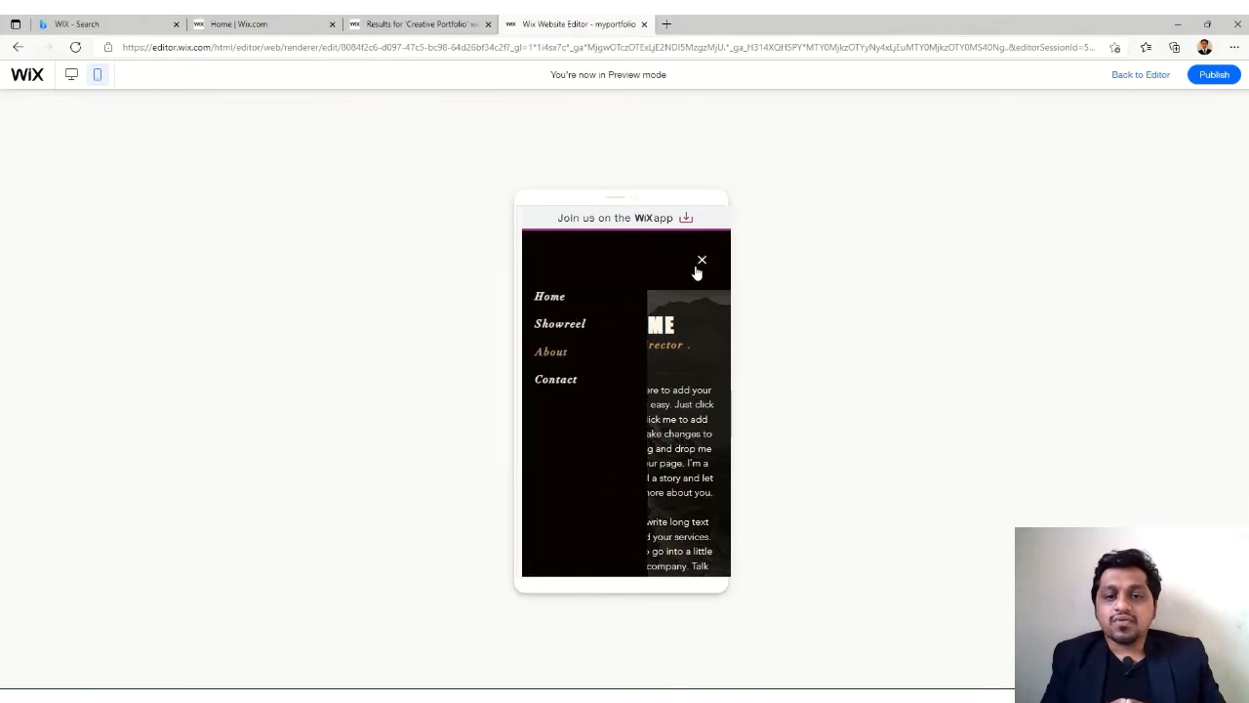
{"action": "left_click", "coordinate": [560, 300]}
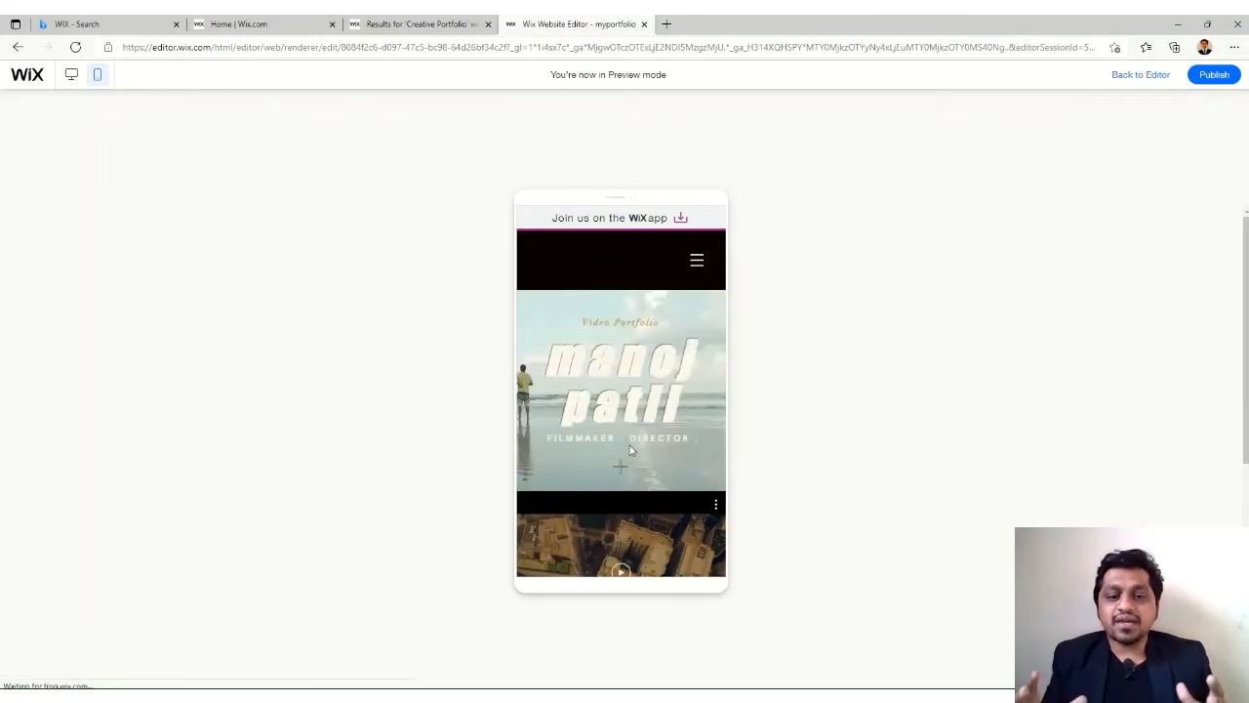
Step: Open Showreel from the mobile menu and advance its gallery slideshow two images
{"action": "scroll", "coordinate": [631, 448], "scroll_direction": "down", "scroll_amount": 3}
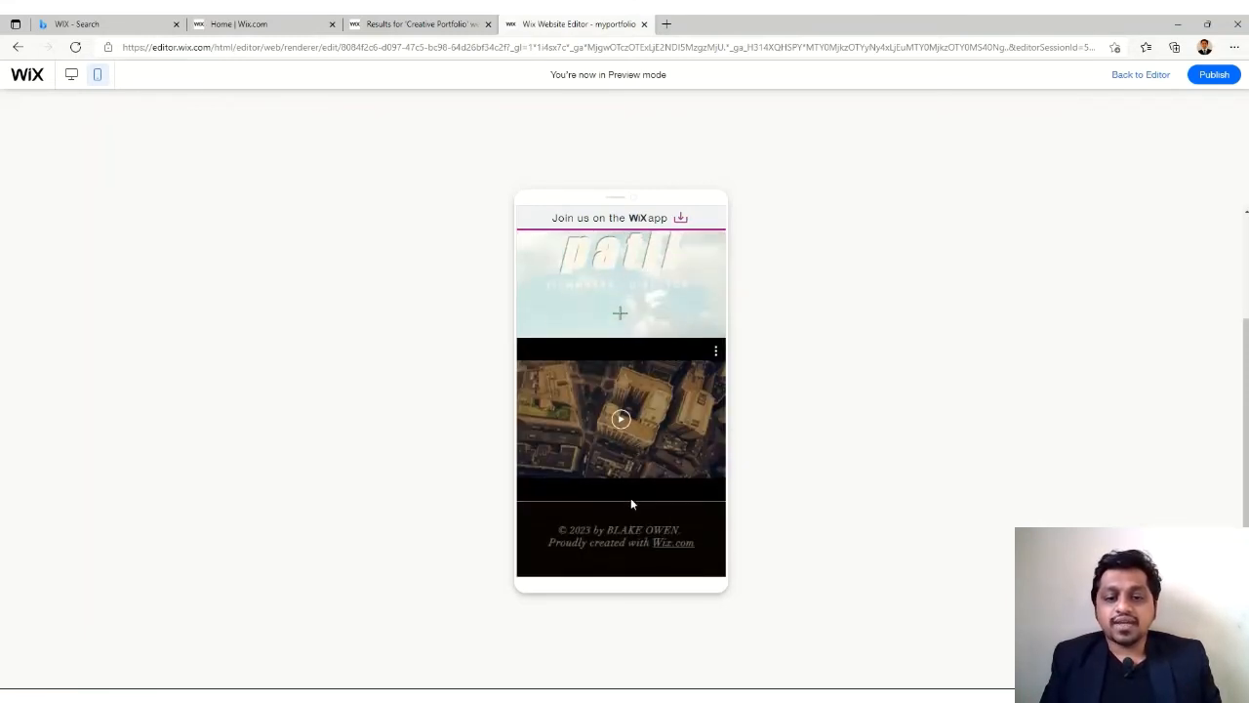
{"action": "scroll", "coordinate": [629, 501], "scroll_direction": "up", "scroll_amount": 3}
{"action": "left_click", "coordinate": [696, 264]}
{"action": "left_click", "coordinate": [566, 332]}
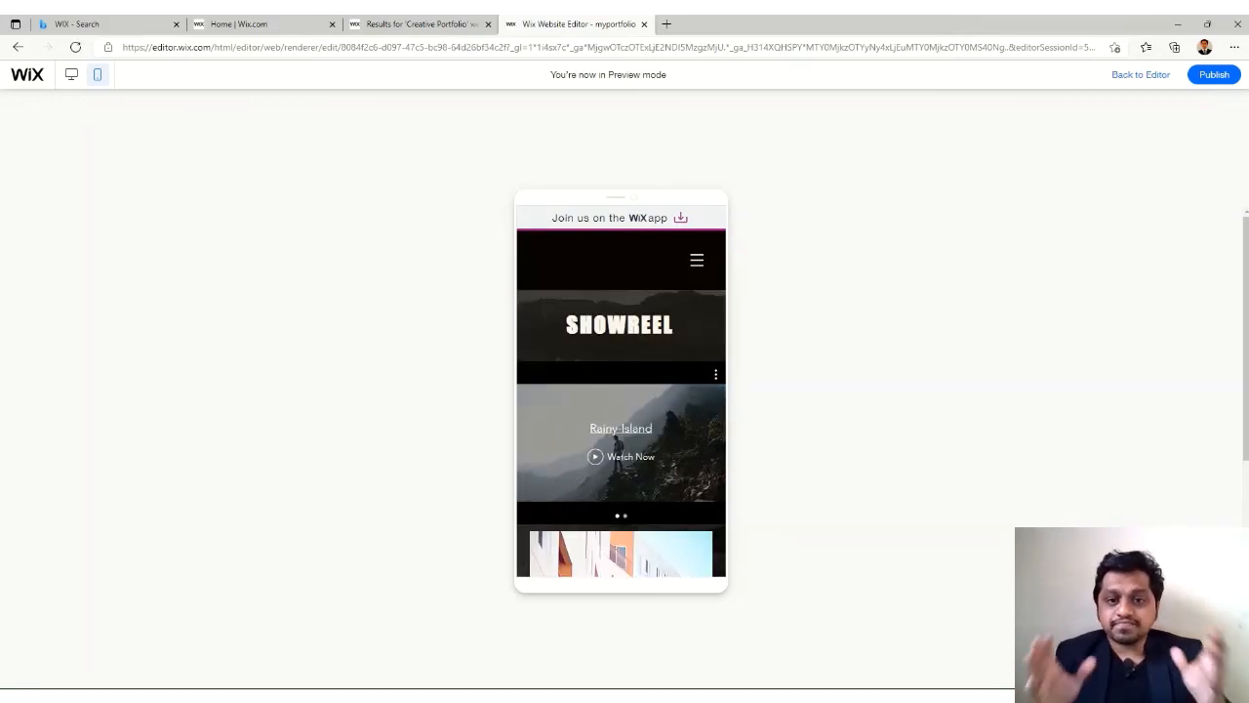
{"action": "scroll", "coordinate": [702, 444], "scroll_direction": "down", "scroll_amount": 3}
{"action": "left_click", "coordinate": [687, 432]}
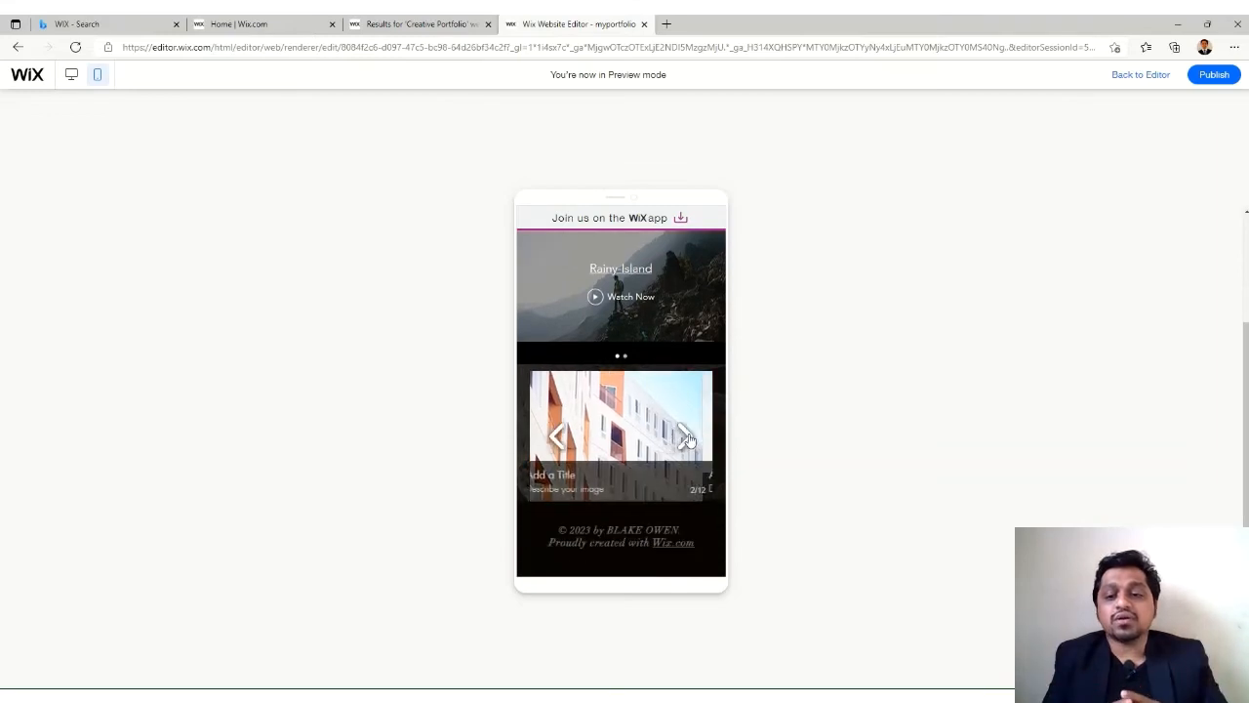
{"action": "left_click", "coordinate": [687, 436]}
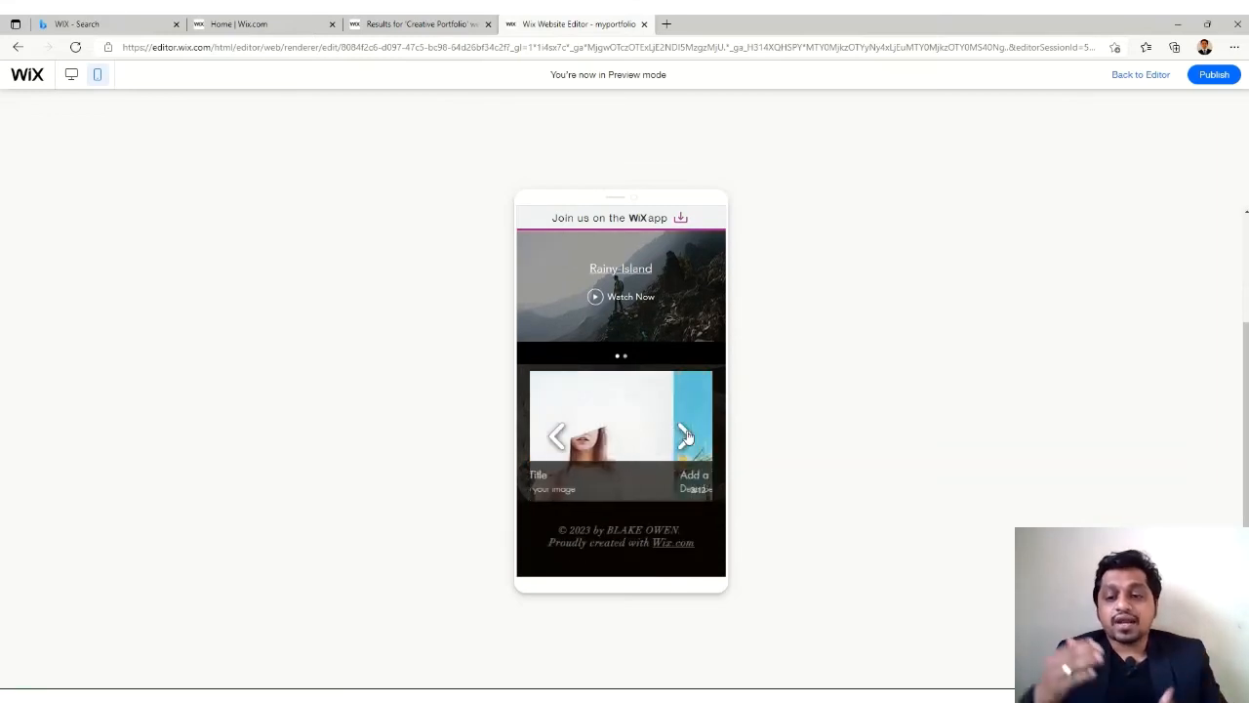
{"action": "scroll", "coordinate": [673, 427], "scroll_direction": "up", "scroll_amount": 2}
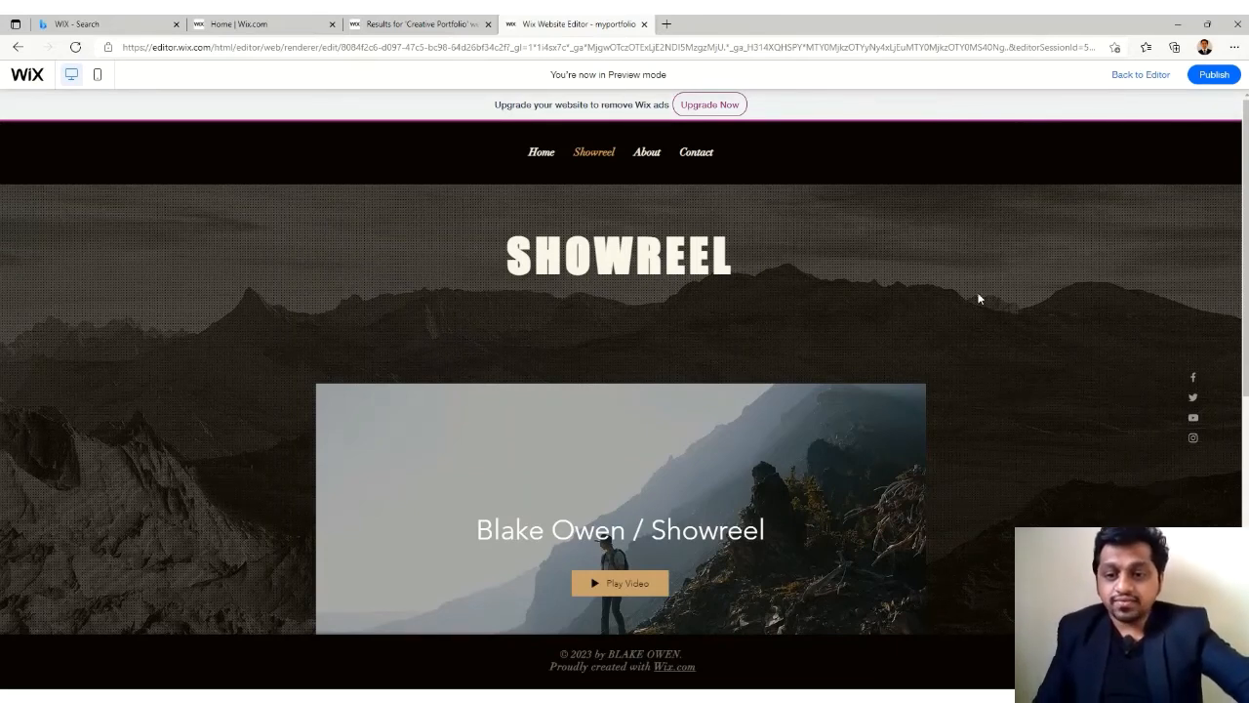
Step: Publish the portfolio and open the live site from the Congratulations dialog
{"action": "left_click", "coordinate": [1202, 79]}
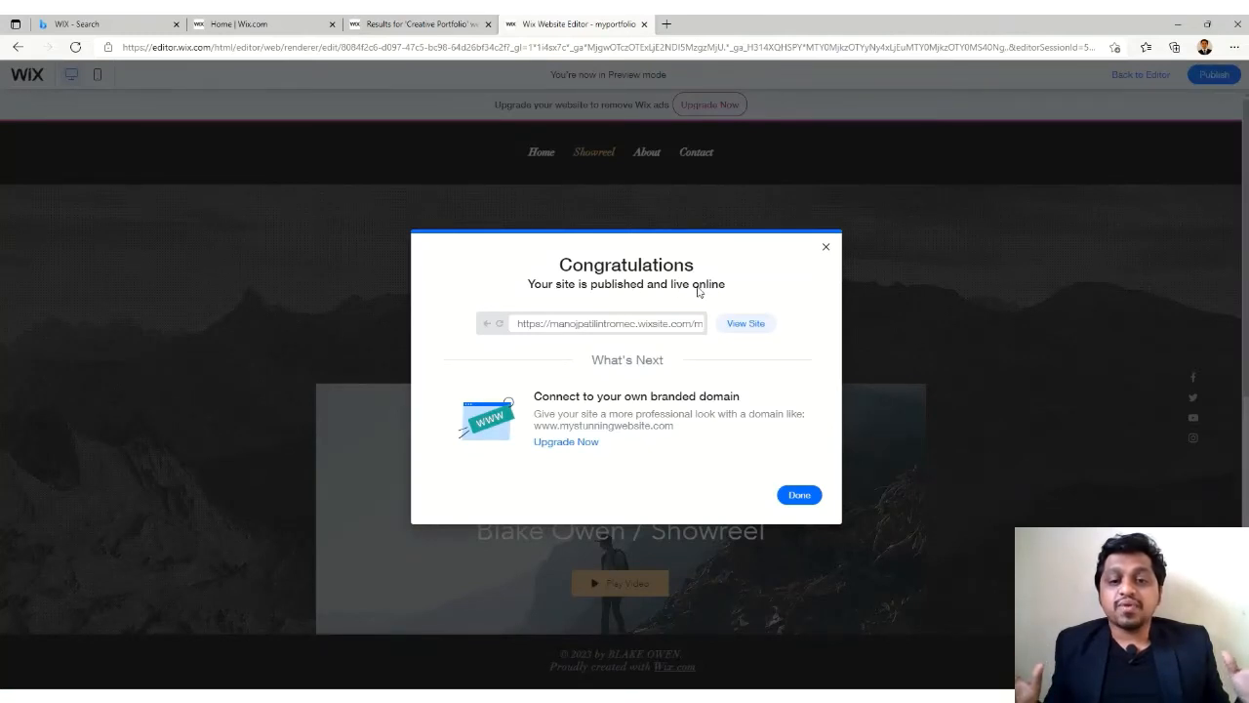
{"action": "left_click", "coordinate": [746, 325]}
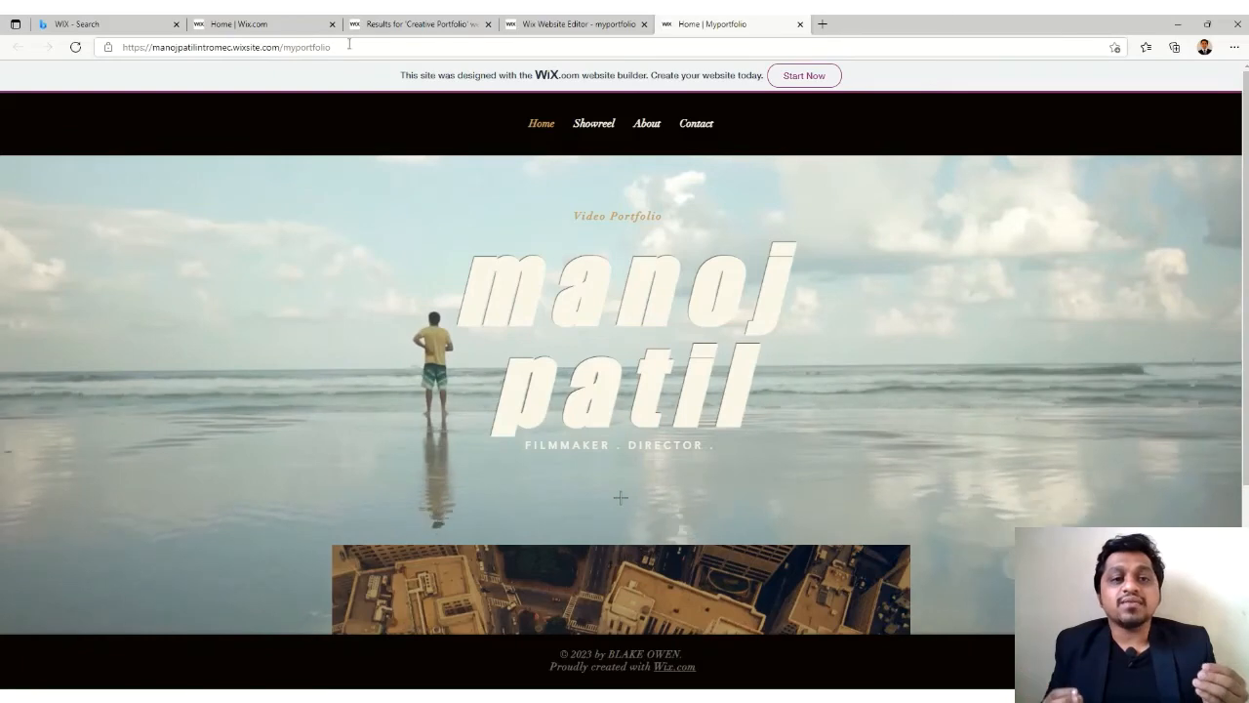
Step: On the live site, go to the Showreel page and play the showreel video
{"action": "scroll", "coordinate": [542, 323], "scroll_direction": "down", "scroll_amount": 3}
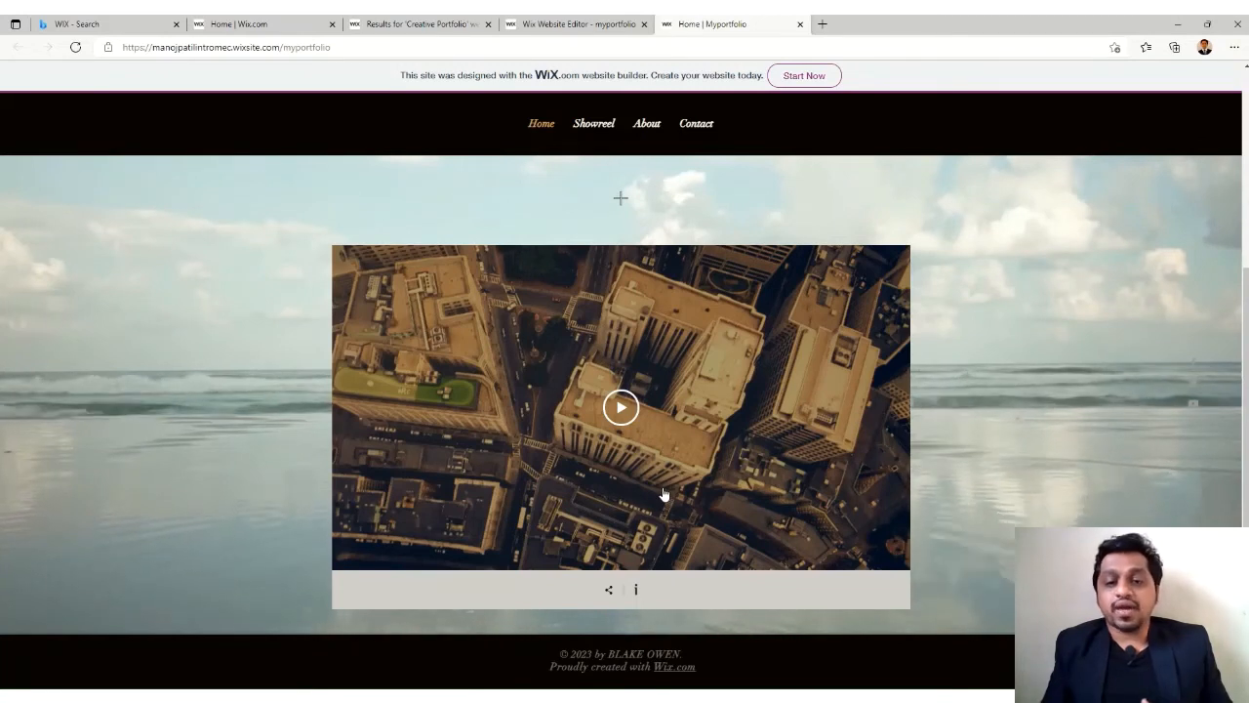
{"action": "left_click", "coordinate": [593, 125]}
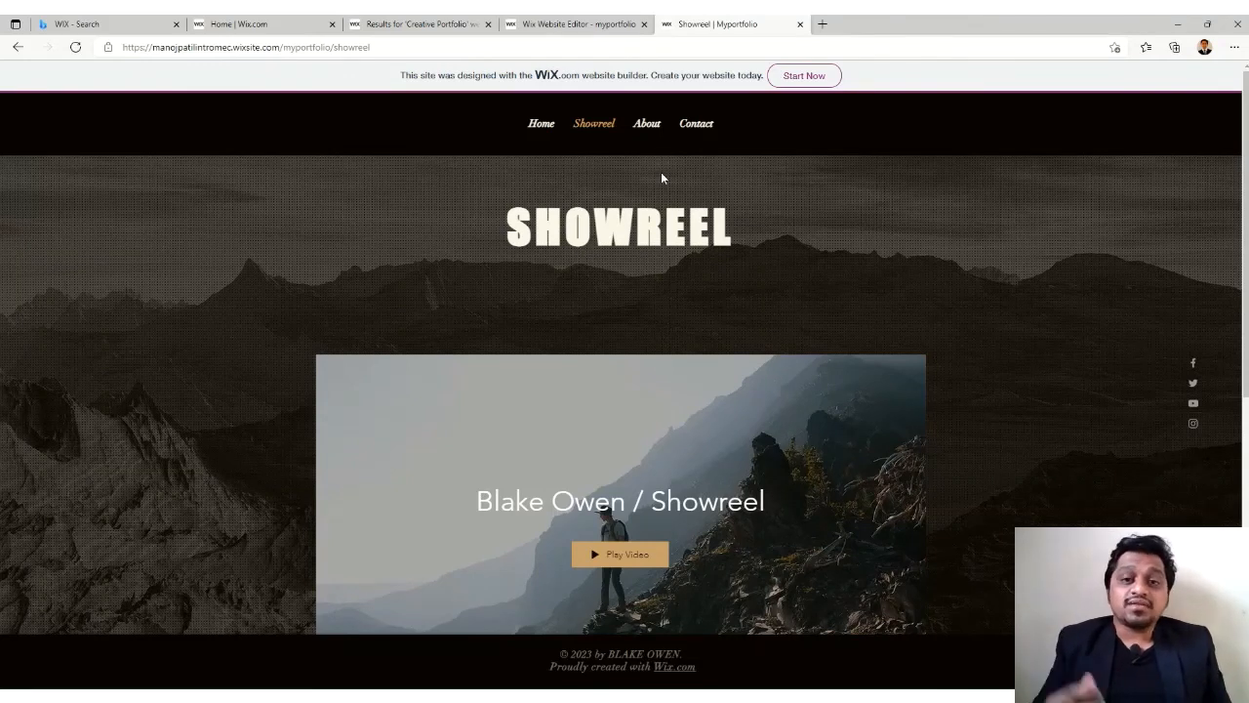
{"action": "scroll", "coordinate": [759, 239], "scroll_direction": "down", "scroll_amount": 2}
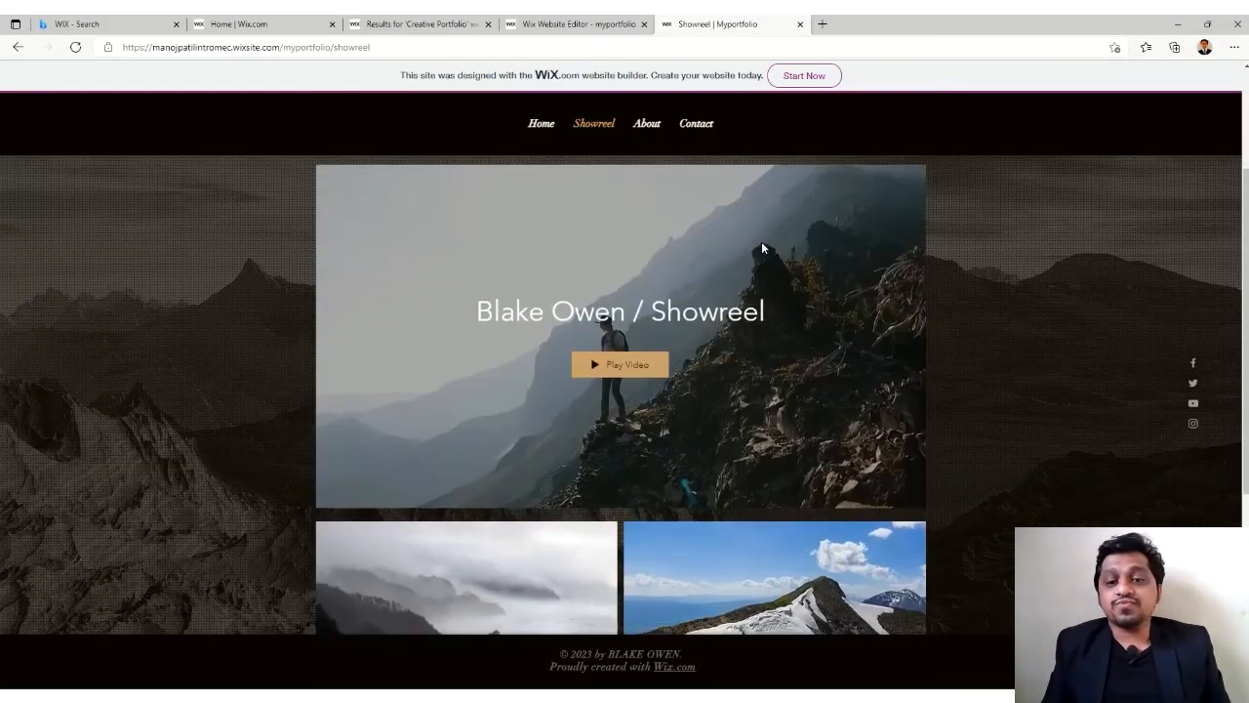
{"action": "left_click", "coordinate": [599, 375]}
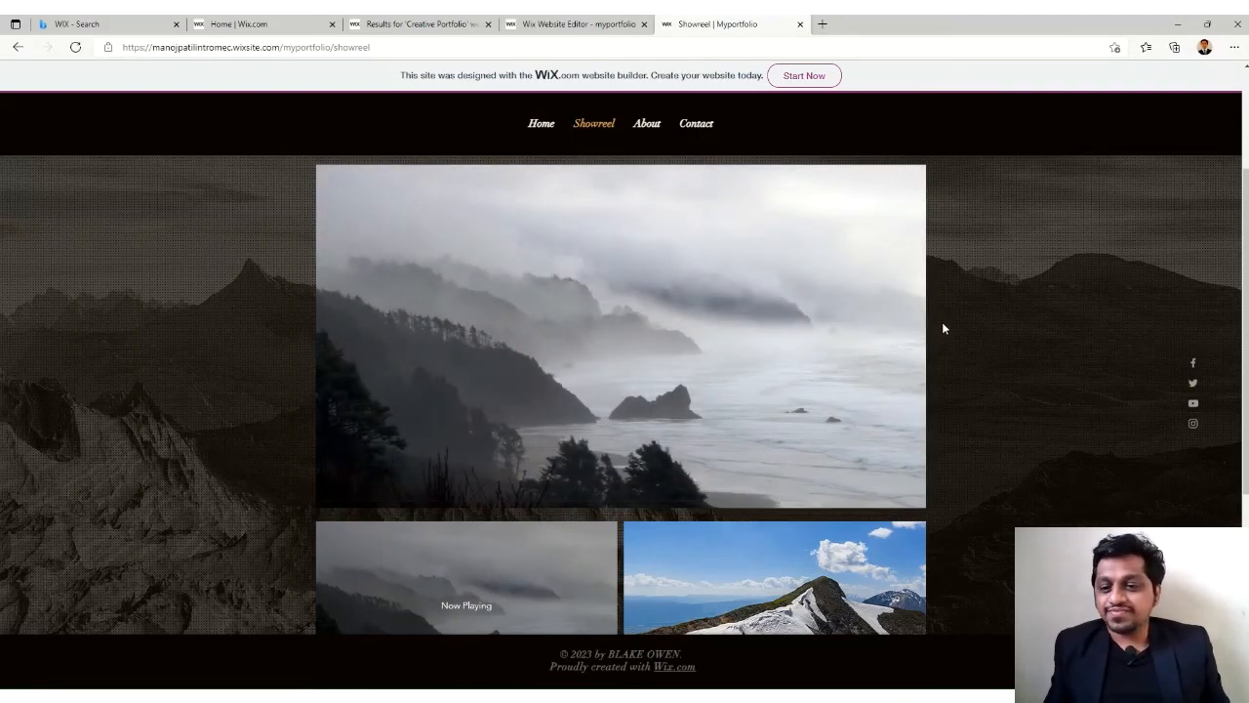
{"action": "scroll", "coordinate": [943, 328], "scroll_direction": "down", "scroll_amount": 2}
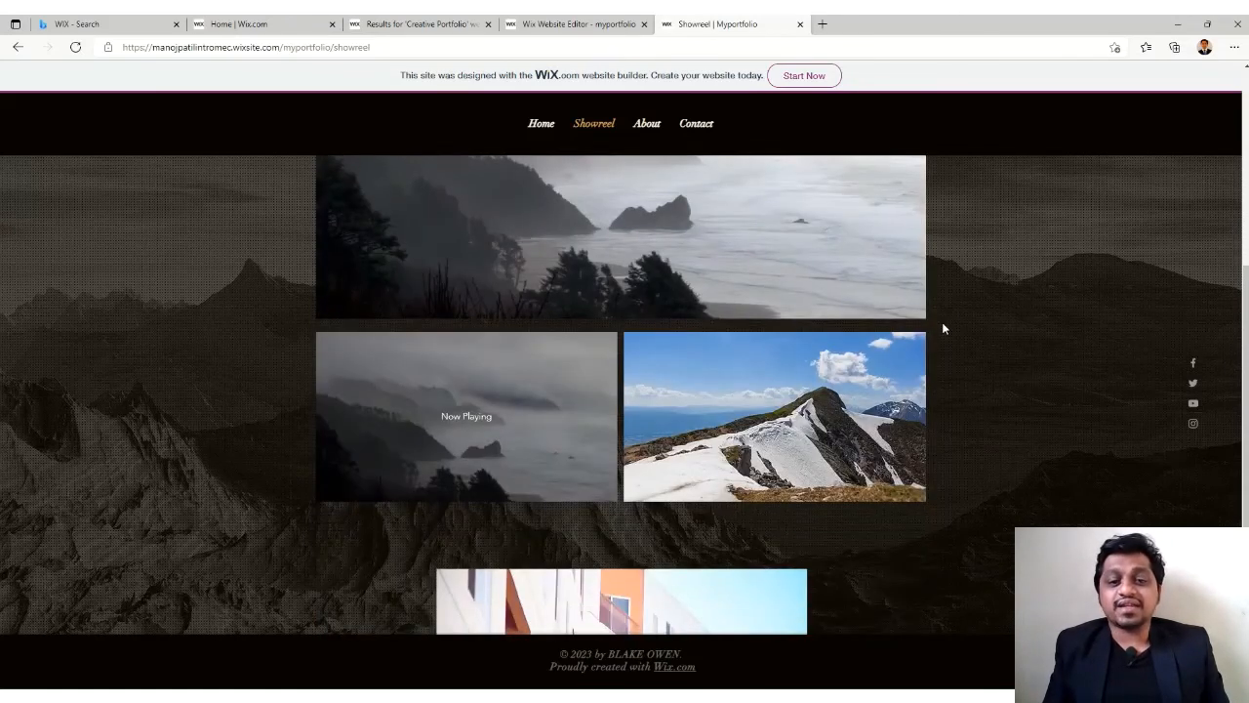
{"action": "scroll", "coordinate": [943, 329], "scroll_direction": "up", "scroll_amount": 3}
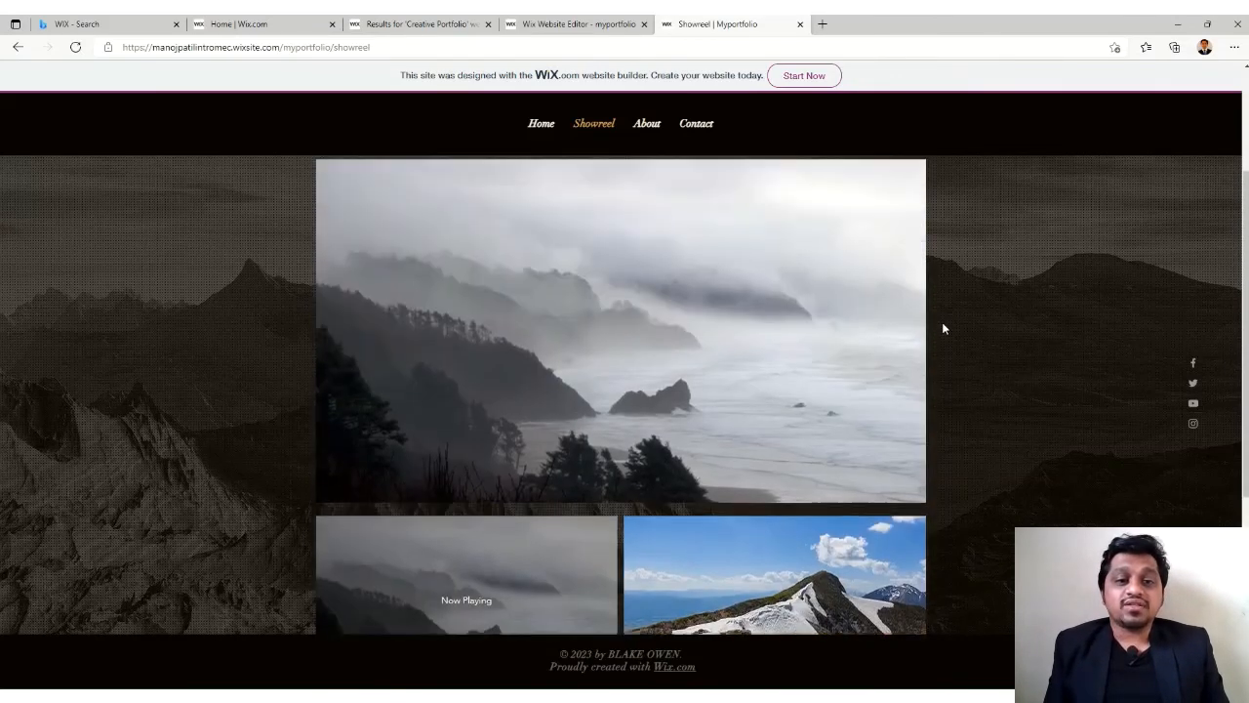
{"action": "scroll", "coordinate": [943, 329], "scroll_direction": "up", "scroll_amount": 1}
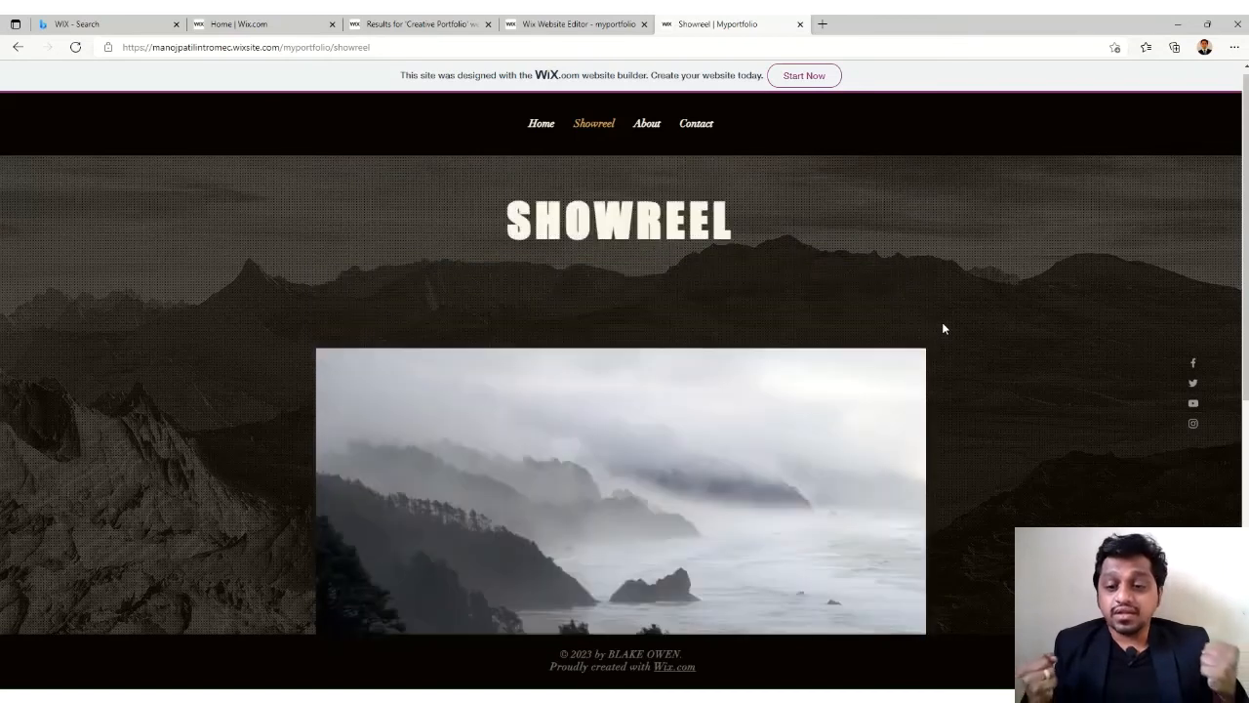